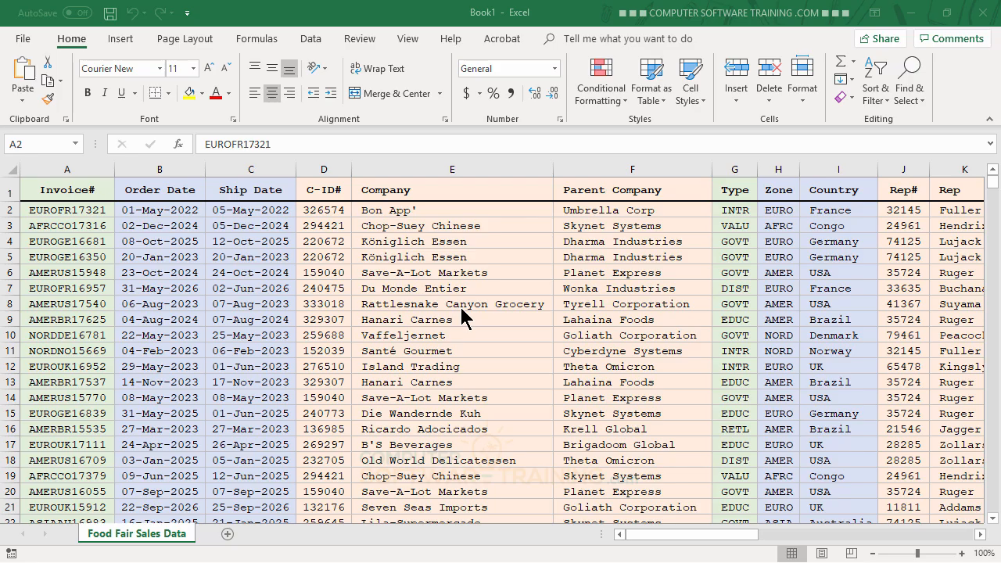
Create a PivotTable on a new worksheet from the Food Fair Sales Data range $A$1:$Z$9995.
left_click(409, 12)
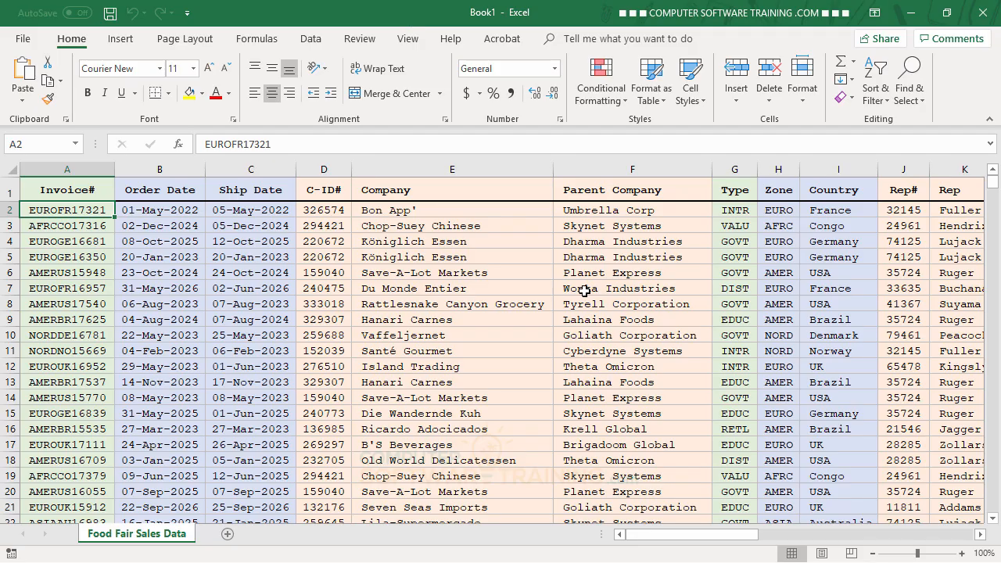
left_click_drag(708, 539, 828, 552)
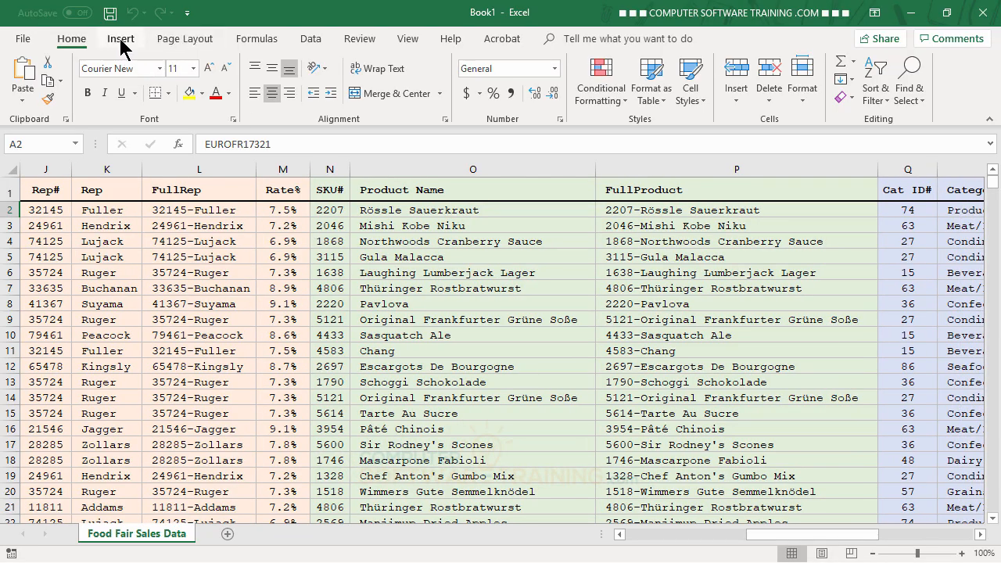
left_click(207, 247)
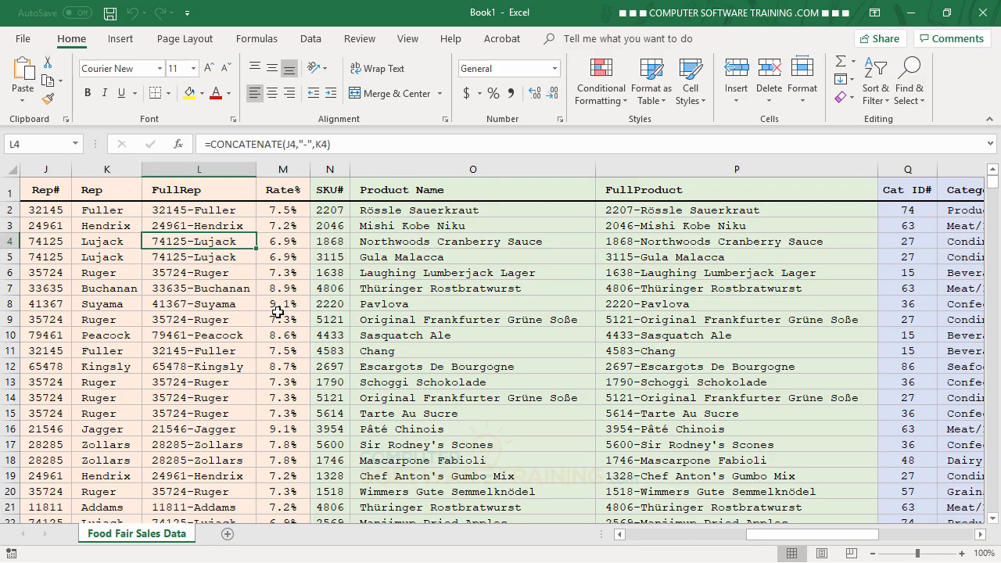
left_click(119, 43)
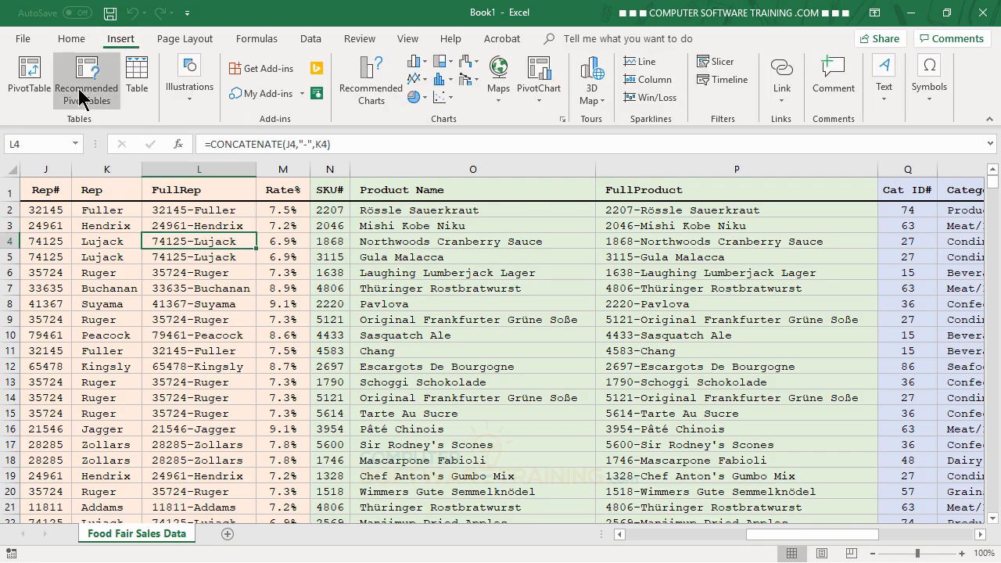
left_click(29, 79)
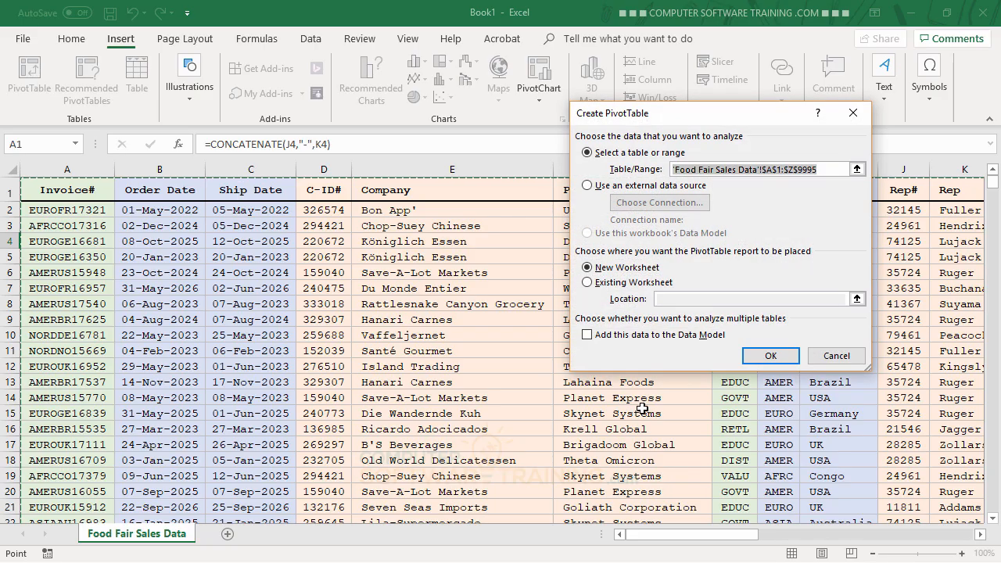
left_click(774, 356)
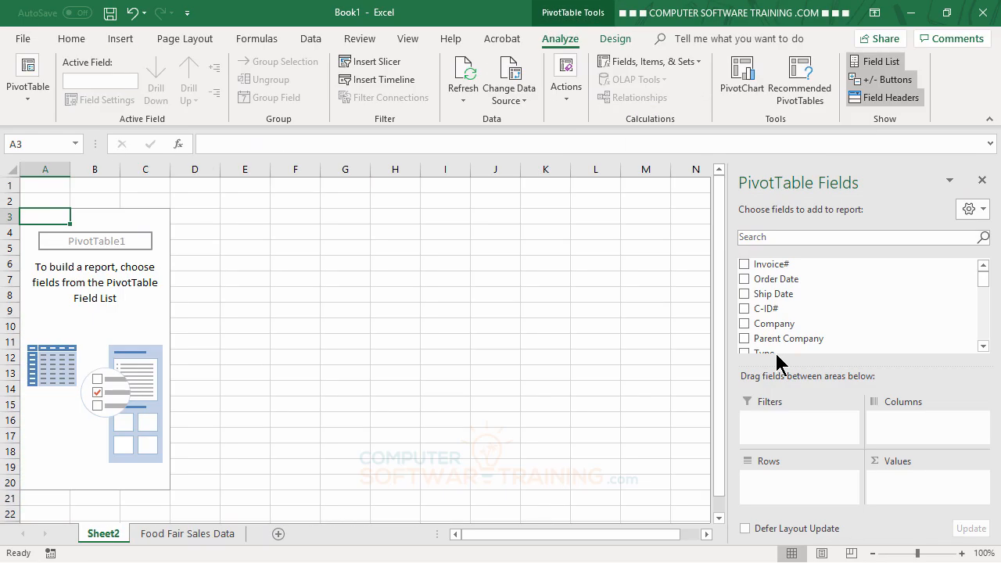
Add the Product Name field to the PivotTable's rows.
left_click(984, 347)
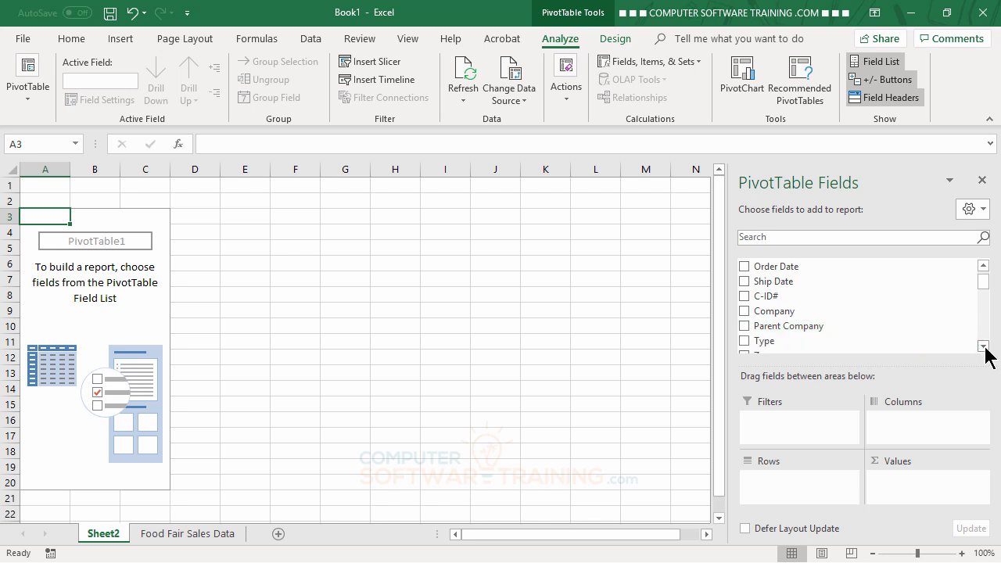
scroll(983, 346, "down", 5)
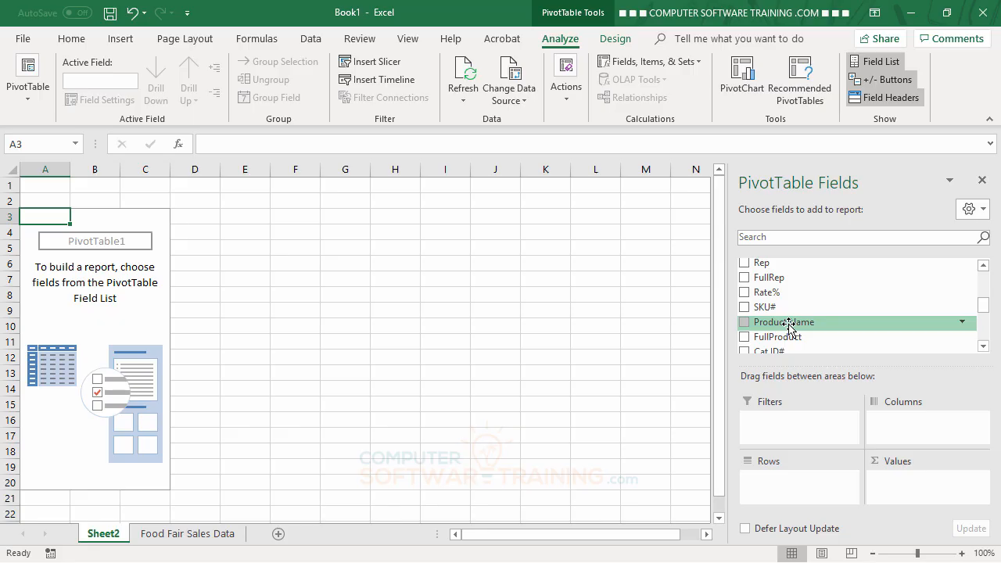
left_click_drag(788, 327, 786, 487)
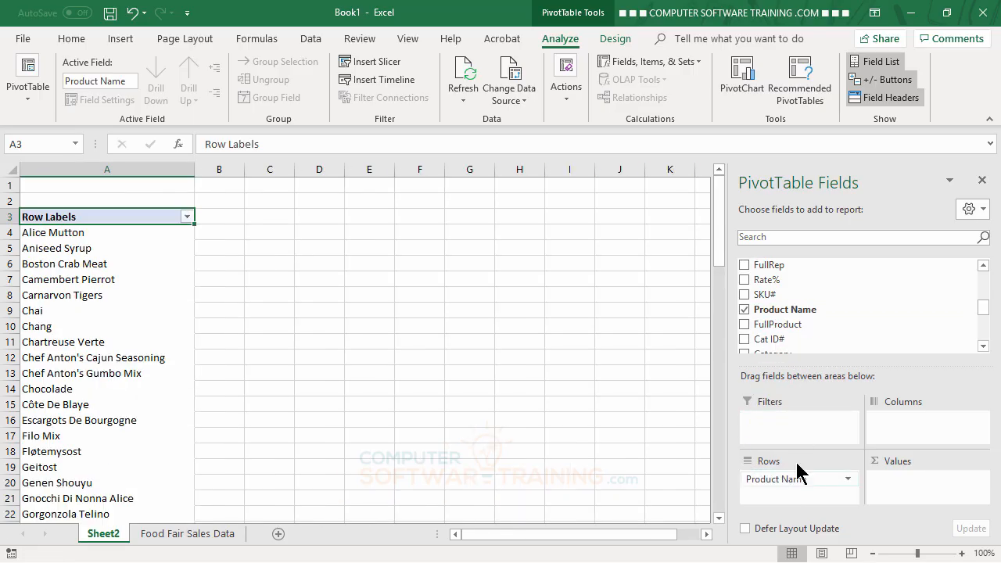
Add the T-Sale field to the PivotTable's values.
left_click(984, 346)
left_click(984, 346)
left_click(984, 347)
left_click(985, 347)
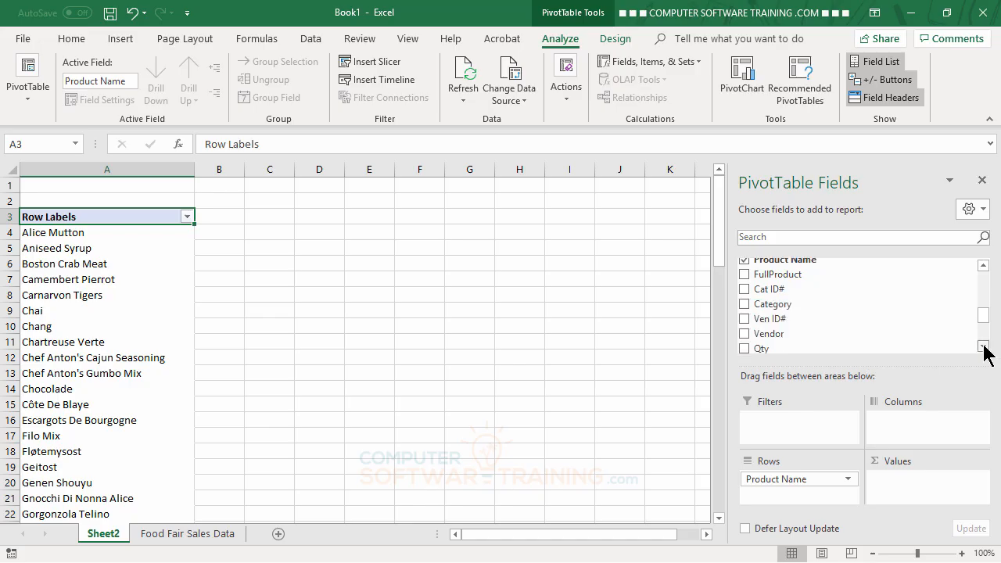
left_click(984, 346)
left_click(984, 347)
left_click(984, 347)
left_click(984, 346)
left_click(984, 347)
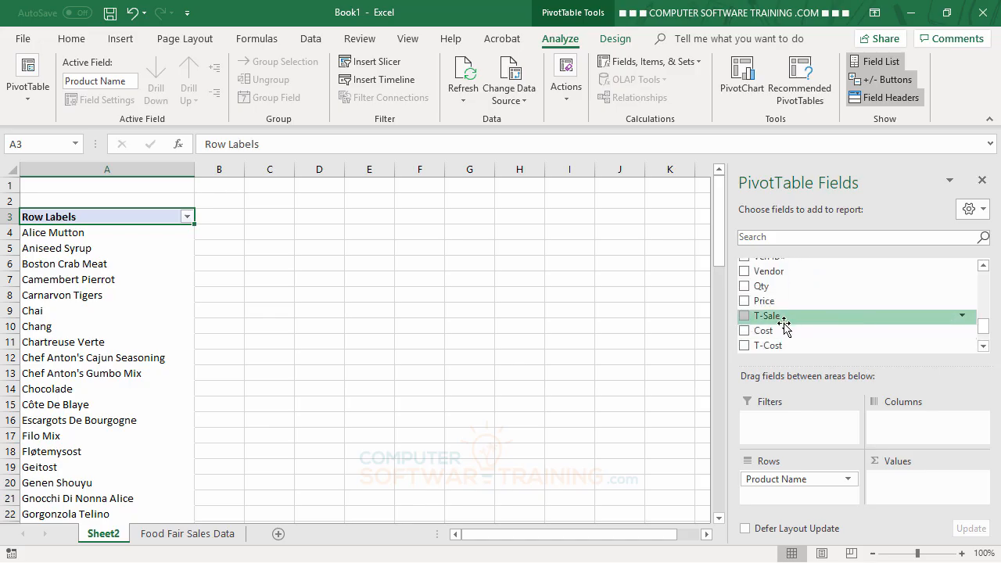
left_click_drag(775, 321, 908, 479)
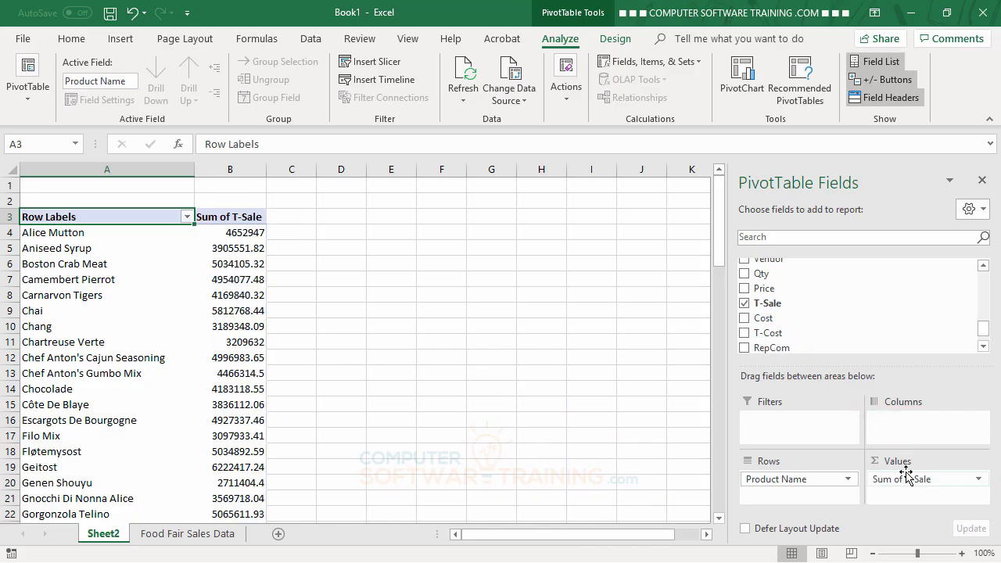
Insert a calculated field named PR that subtracts T-Cost from T-Sale, using the formula ='T-Sale'-'T-Cost'.
left_click(984, 347)
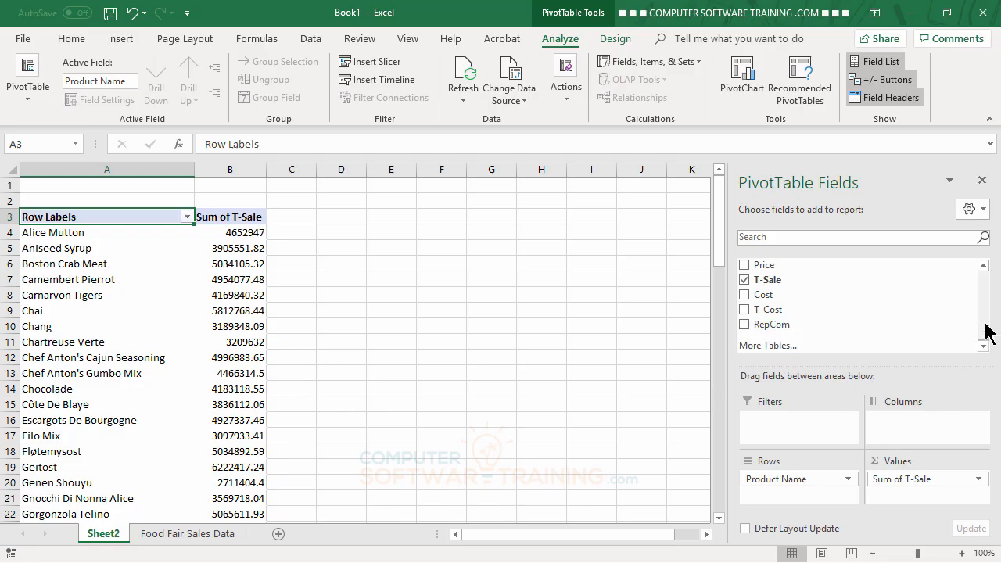
left_click(984, 266)
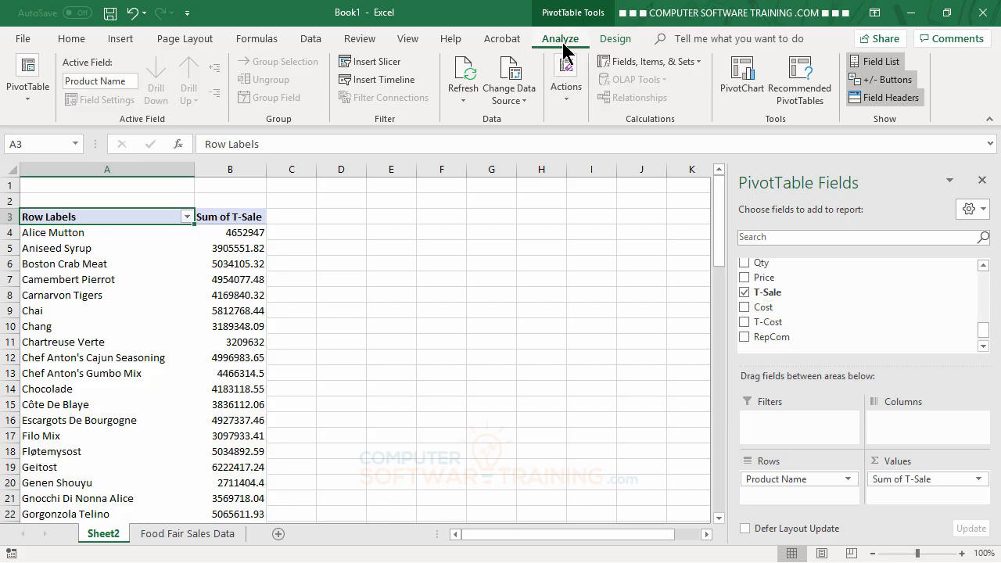
left_click(630, 70)
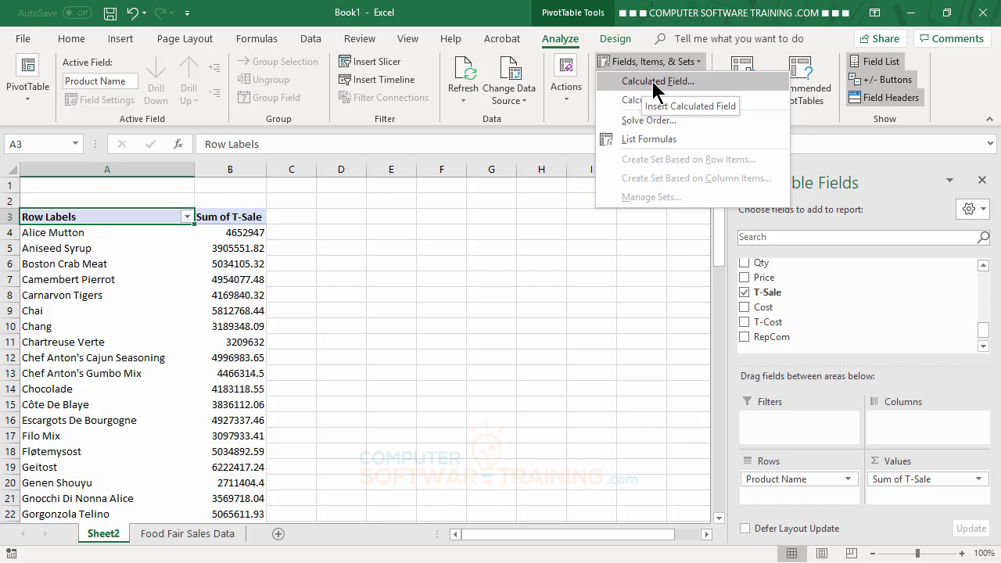
left_click(653, 81)
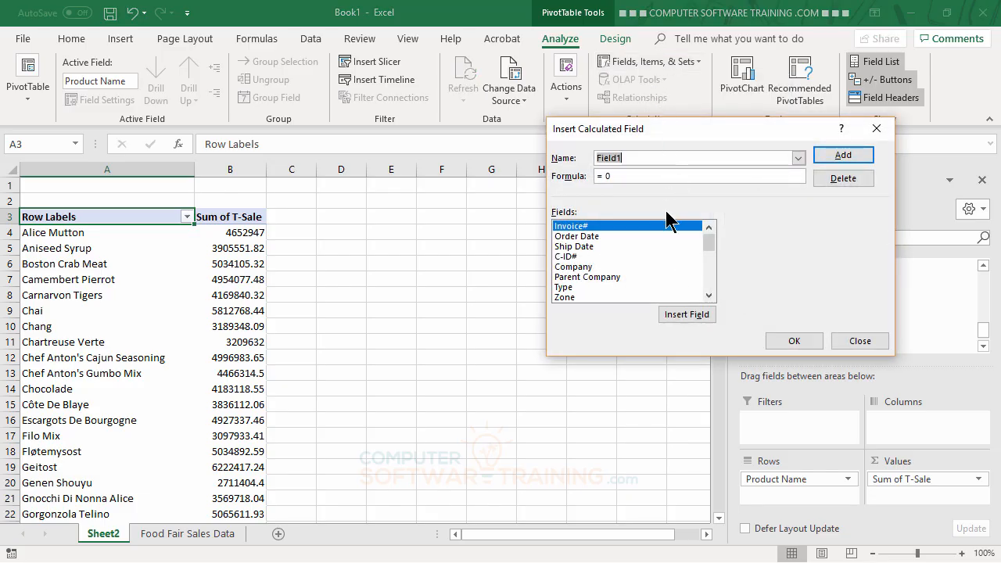
type("PR")
left_click(640, 177)
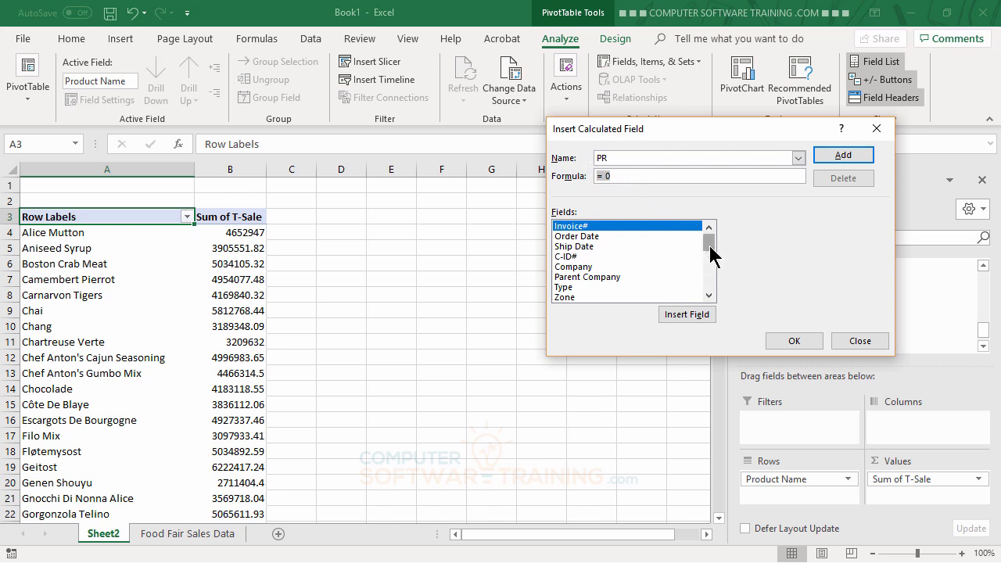
left_click_drag(709, 245, 719, 309)
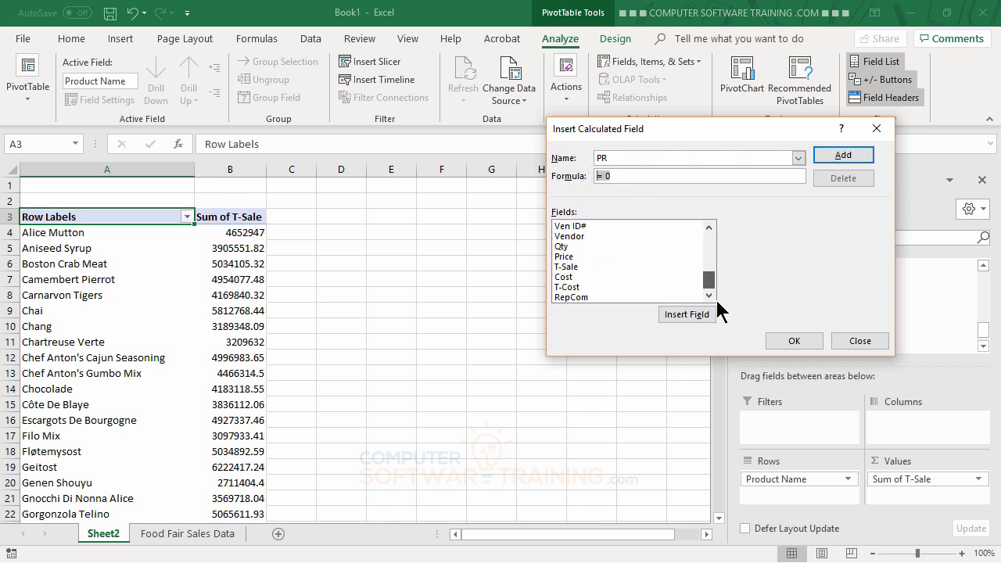
double_click(563, 267)
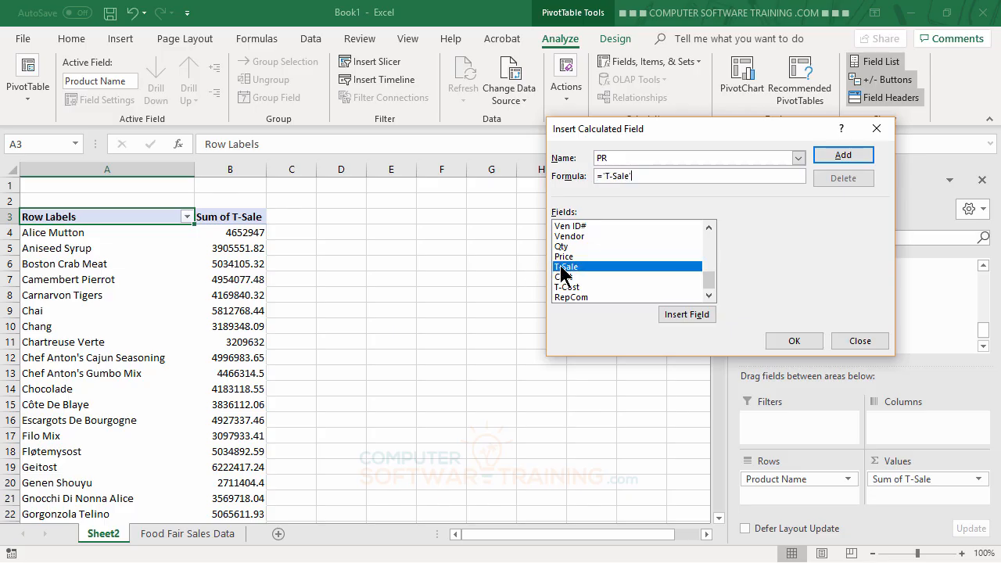
type("-")
double_click(574, 288)
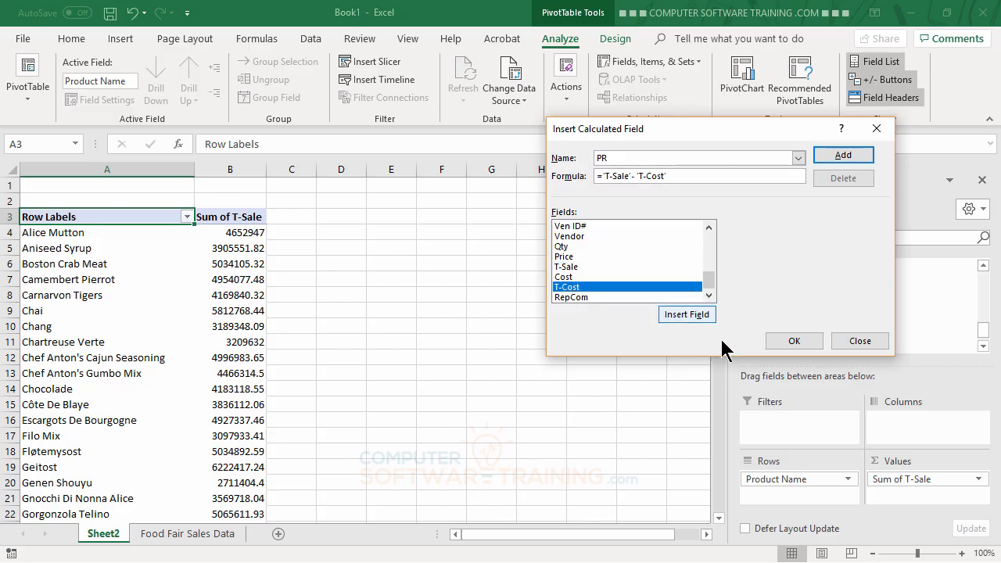
left_click(795, 341)
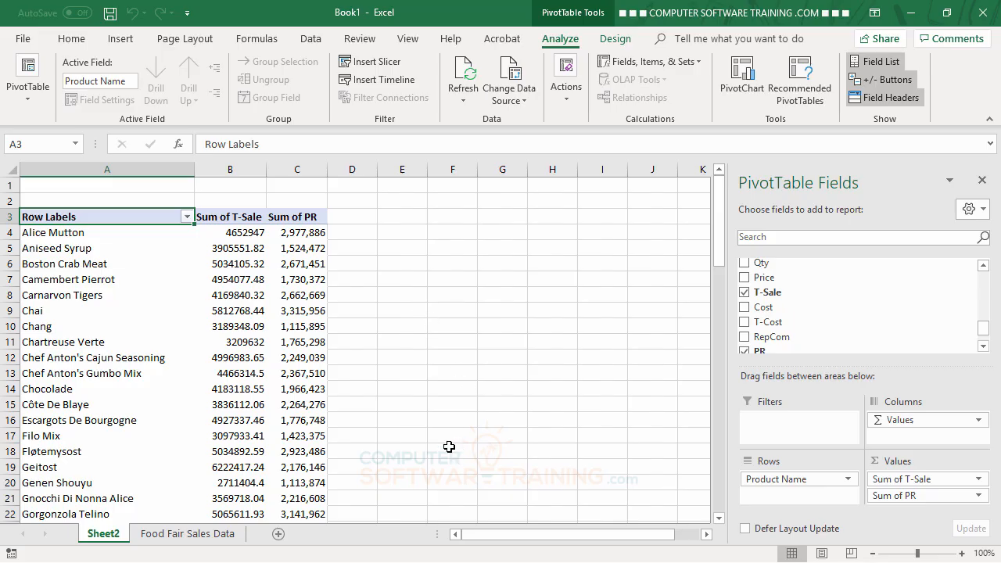
Rename the Sum of T-Sale heading to Revenue and the Sum of PR heading to Profit.
left_click(225, 210)
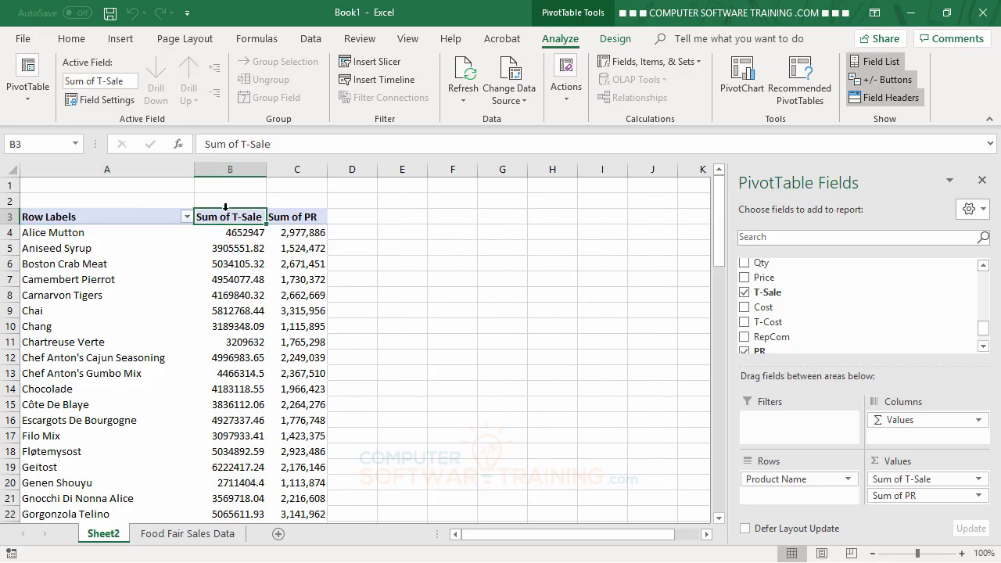
type("Re")
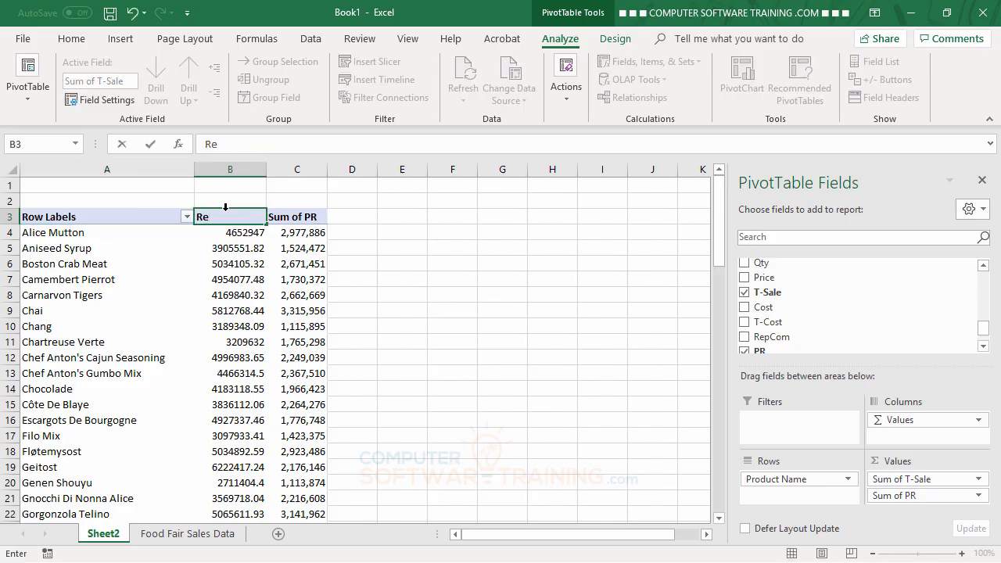
type("venue")
key("Tab")
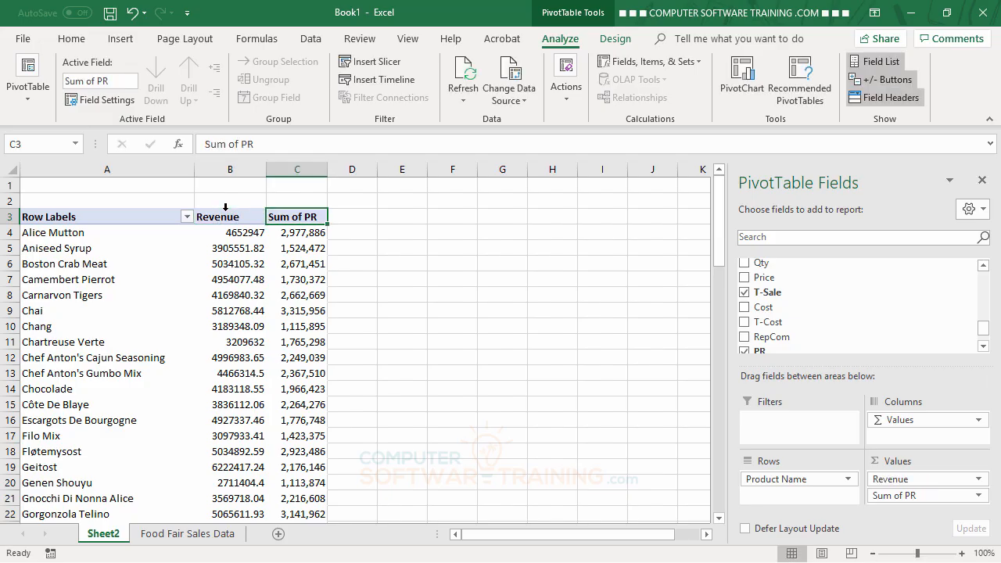
type("Pro")
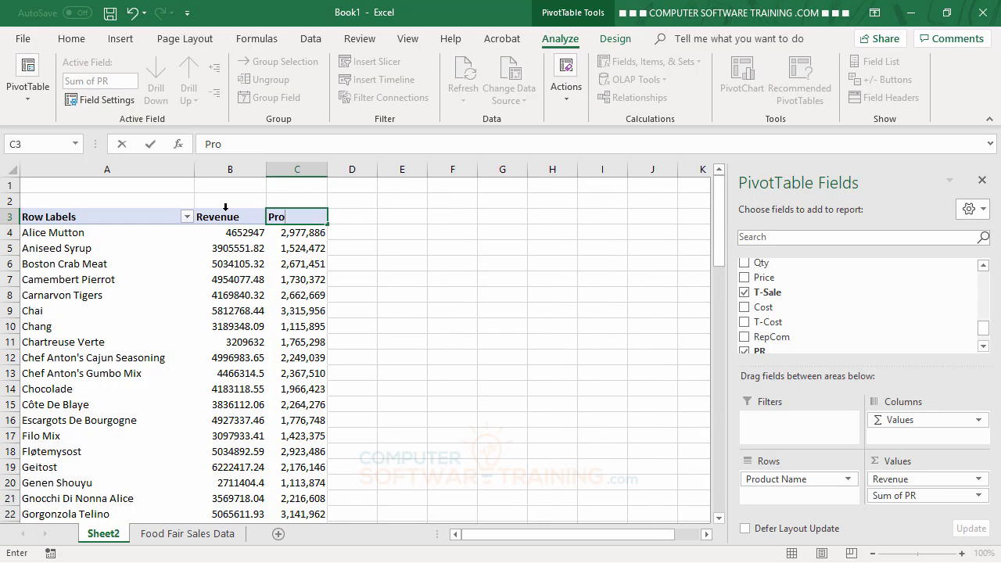
type("fit")
key("Return")
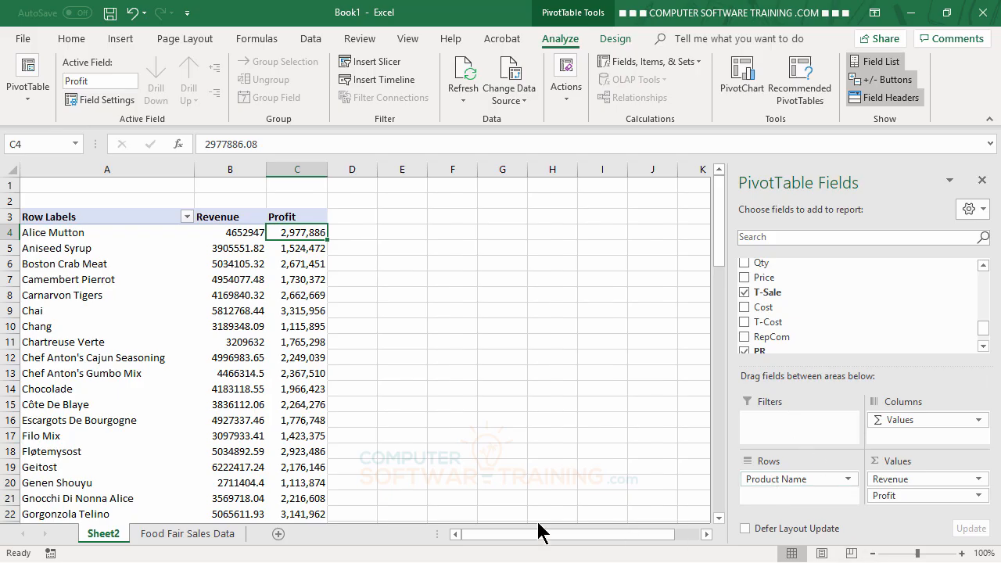
Format the Revenue value field as Number with the 1000 separator and 0 decimal places.
double_click(228, 223)
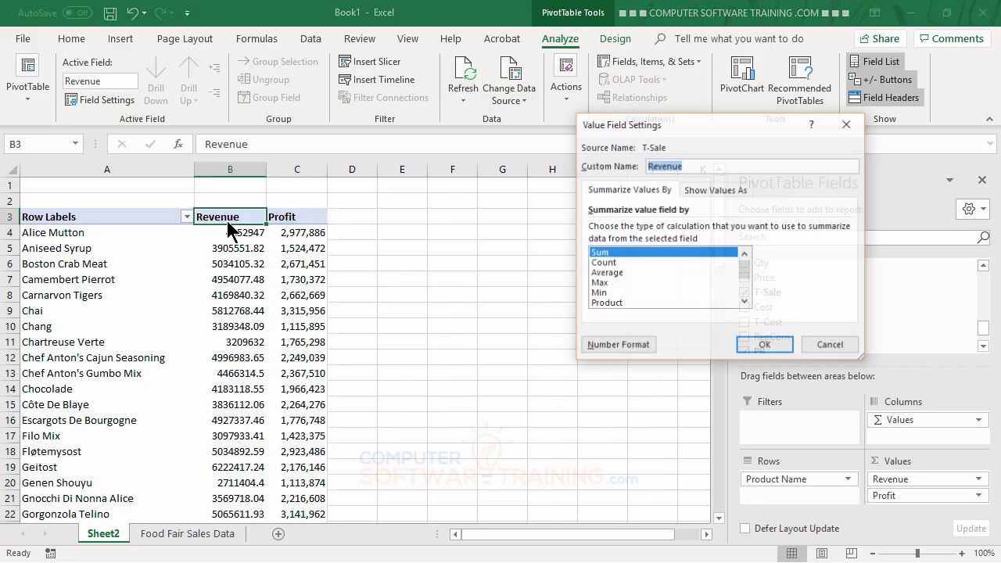
left_click(608, 346)
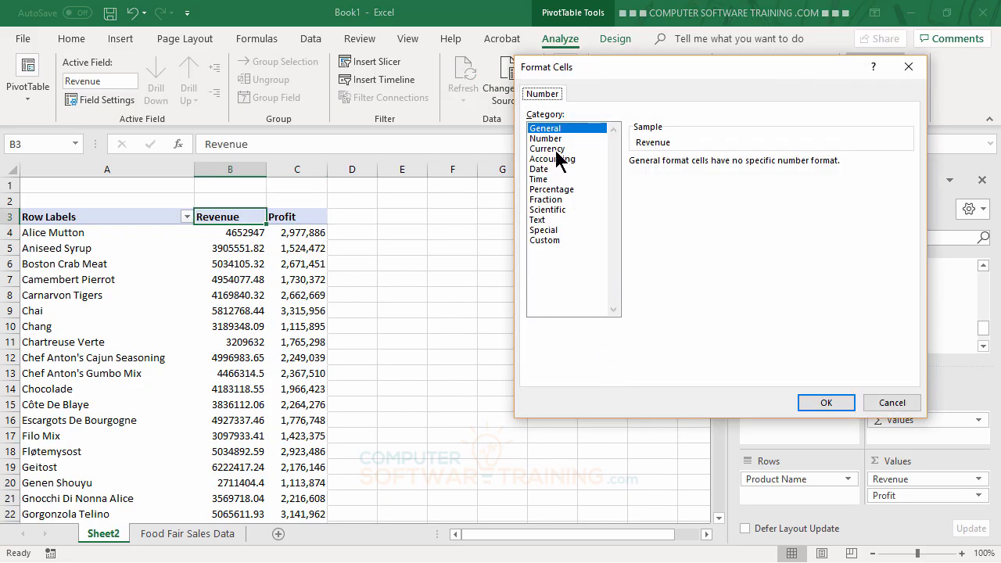
left_click(554, 138)
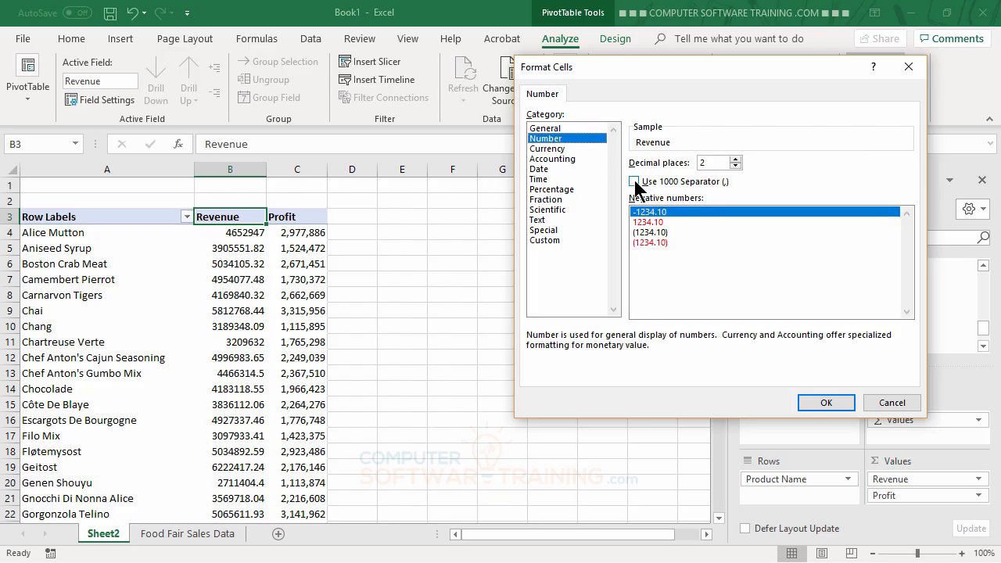
left_click(634, 182)
left_click(735, 166)
left_click(736, 166)
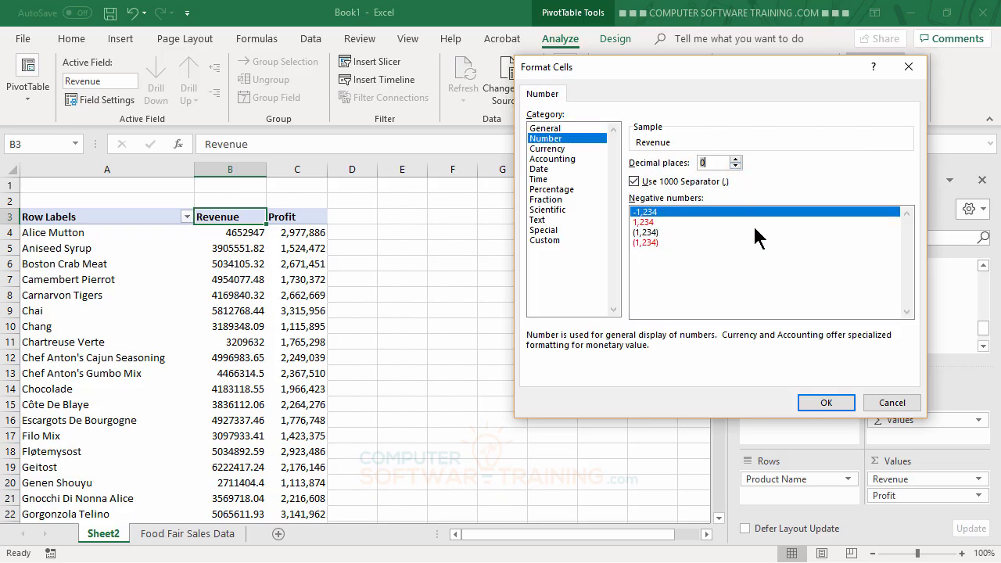
left_click(816, 401)
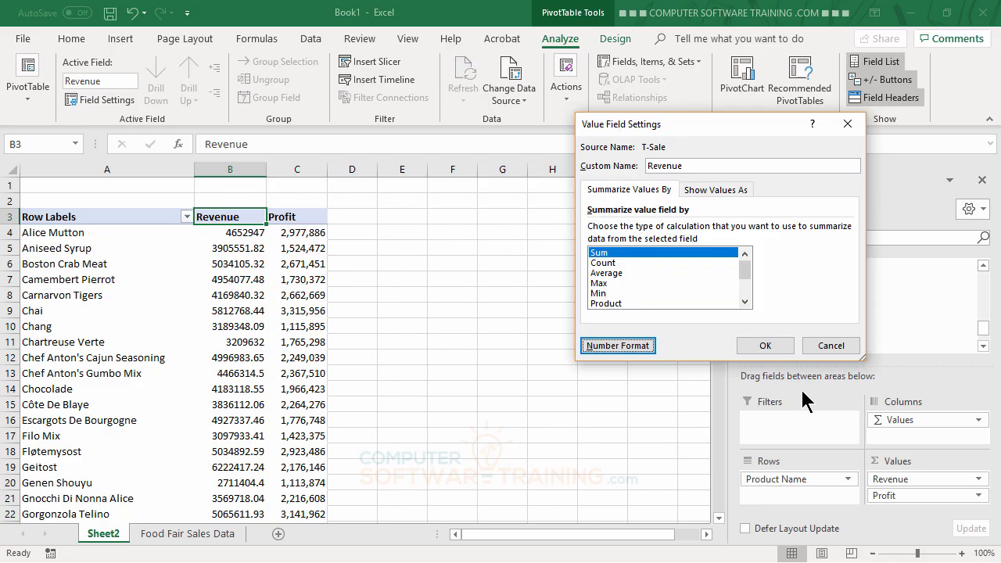
left_click(766, 346)
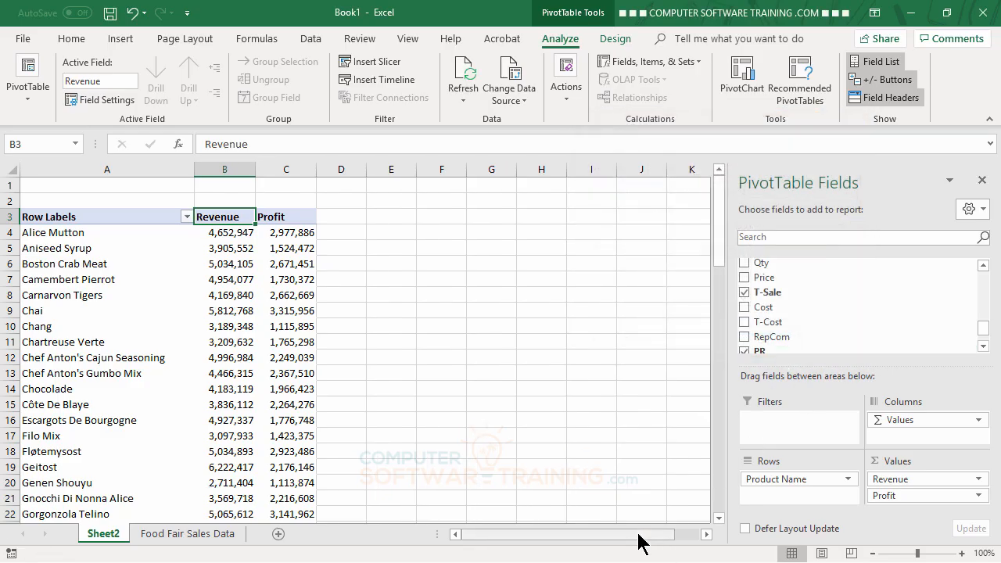
Center the Revenue and Profit headings in cells B3 and C3.
left_click_drag(222, 220, 269, 216)
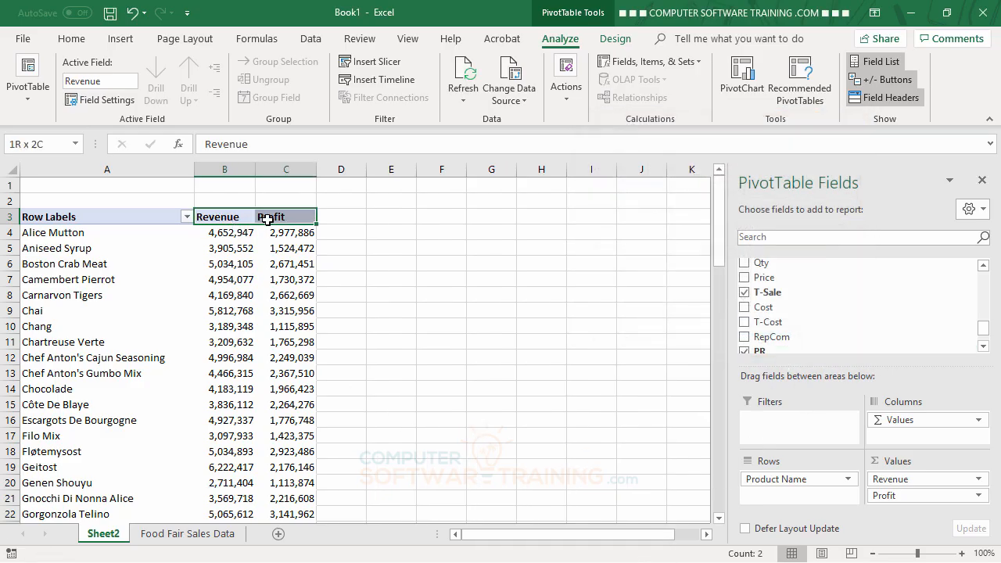
left_click(72, 41)
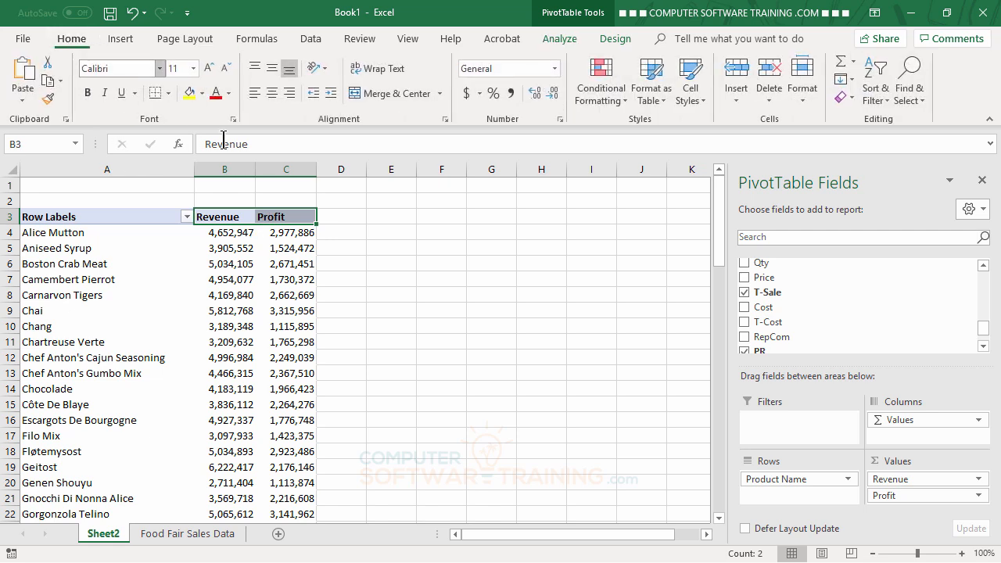
left_click(268, 96)
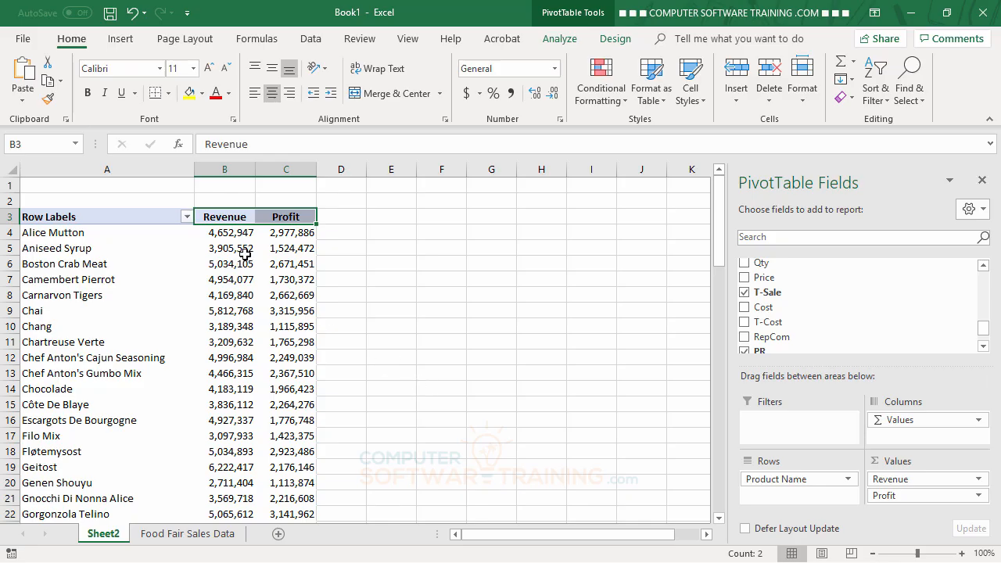
Add the Order Date field to the PivotTable's columns, above the Revenue and Profit values.
mouse_move(245, 255)
left_click_drag(984, 329, 987, 268)
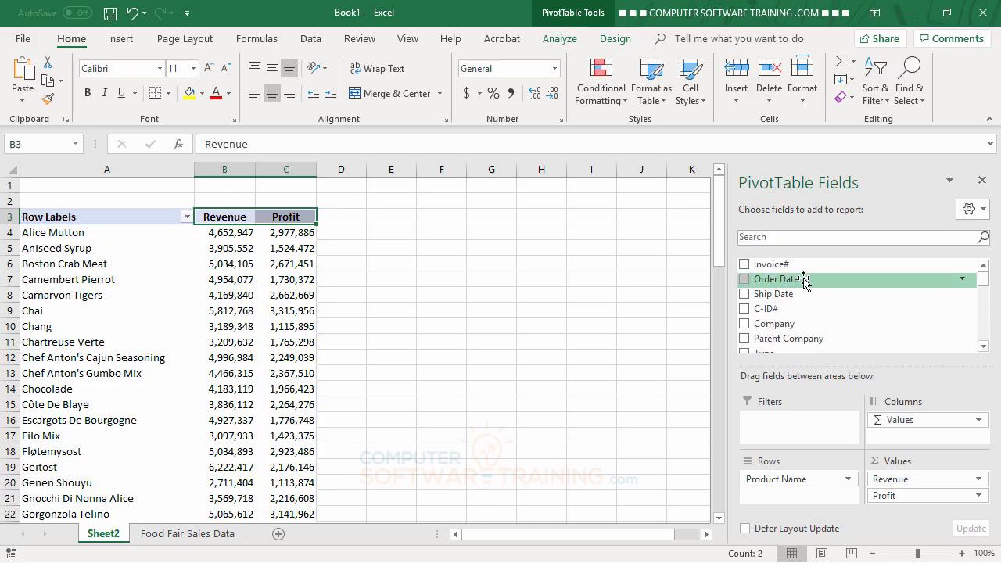
left_click_drag(801, 280, 909, 419)
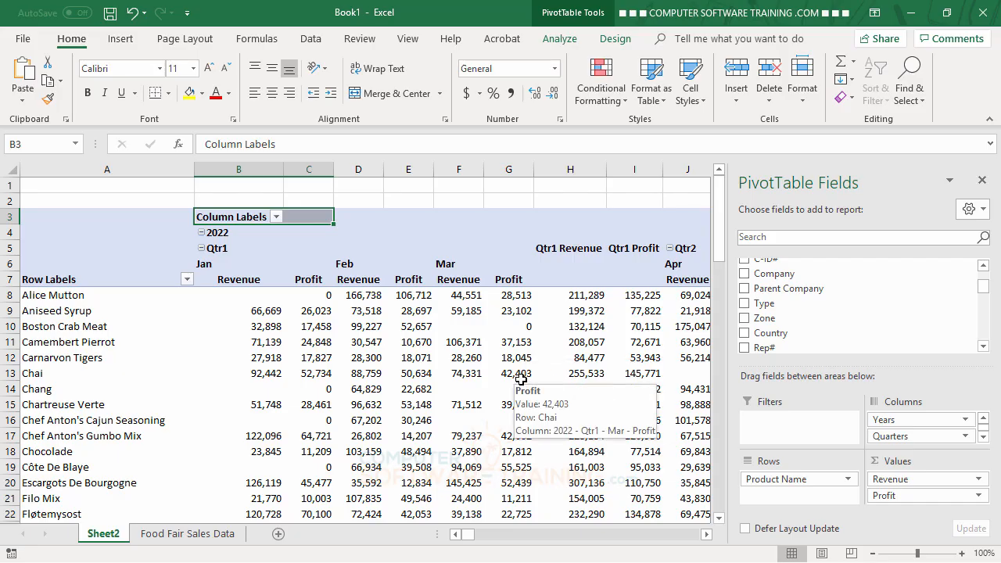
Group the Order Date column field by Years only, removing the Months and Quarters grouping.
left_click(223, 233)
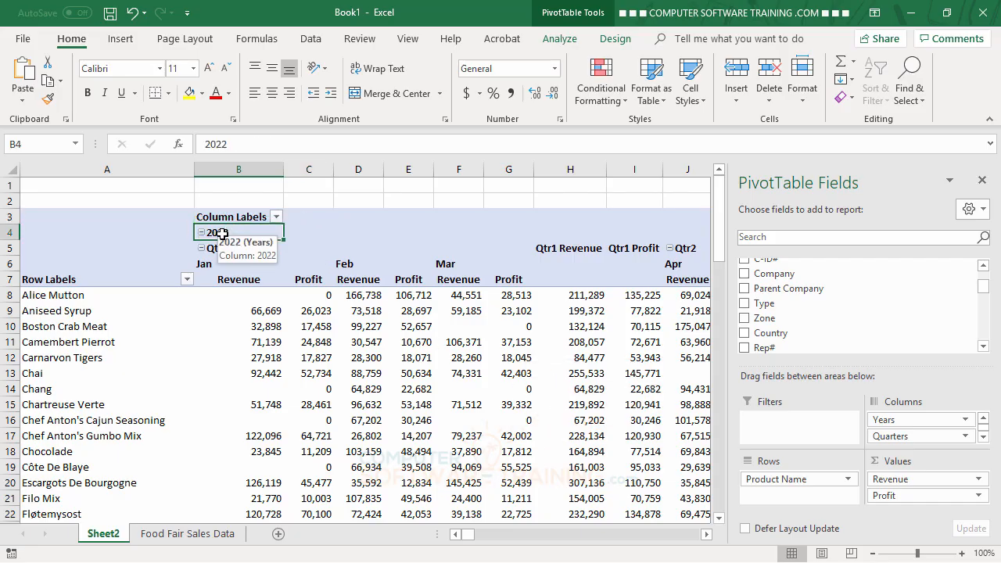
left_click(344, 266)
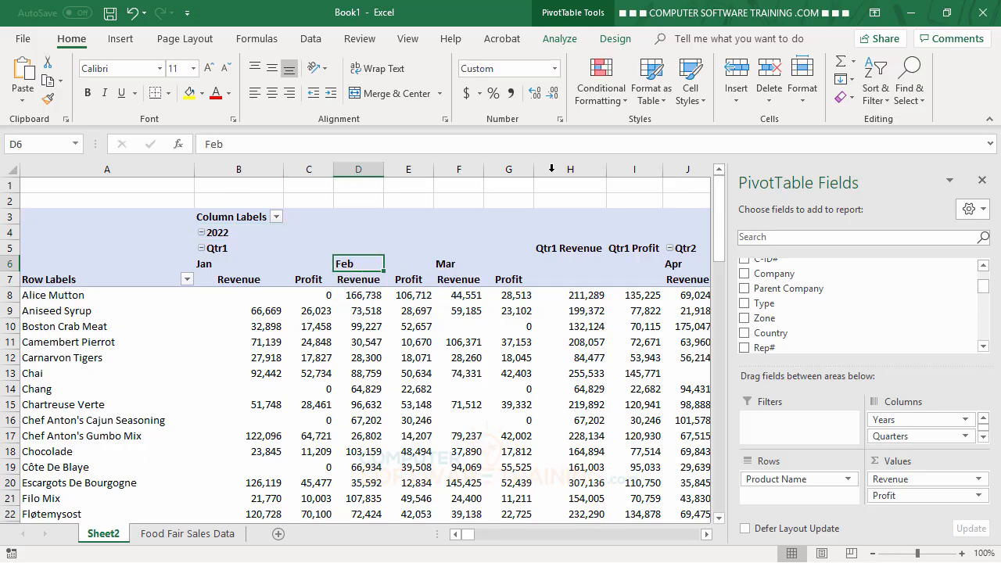
left_click(560, 39)
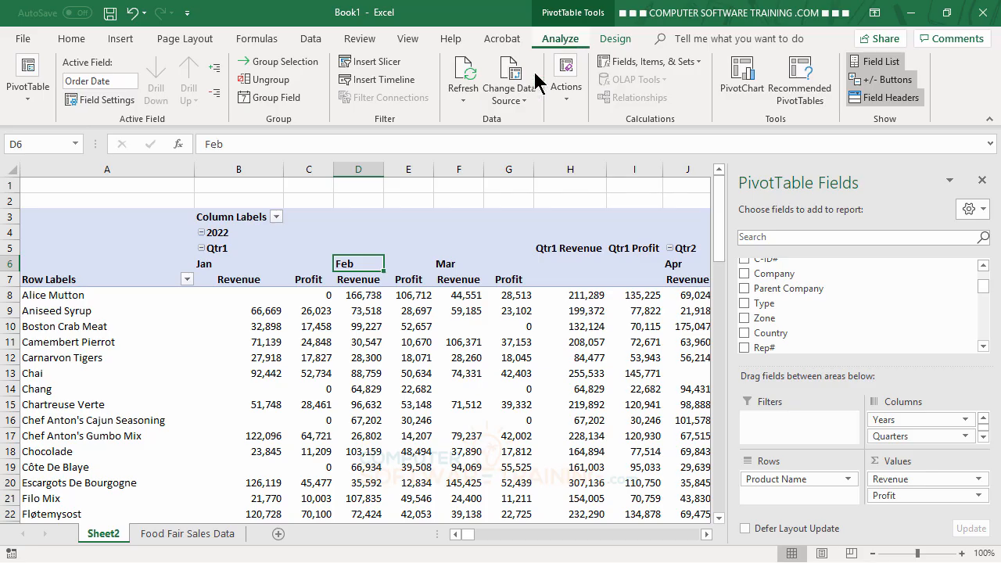
left_click(280, 101)
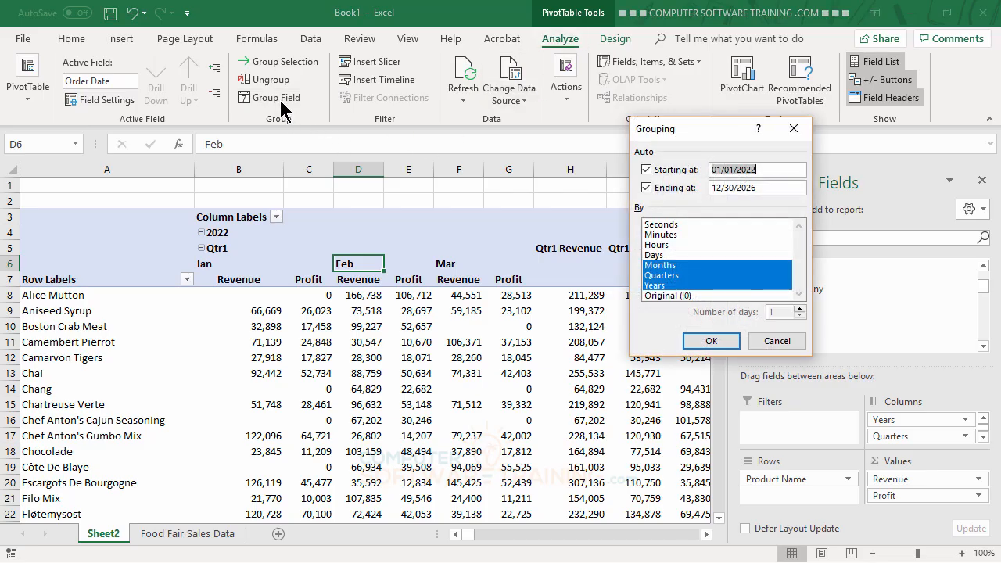
left_click(663, 286)
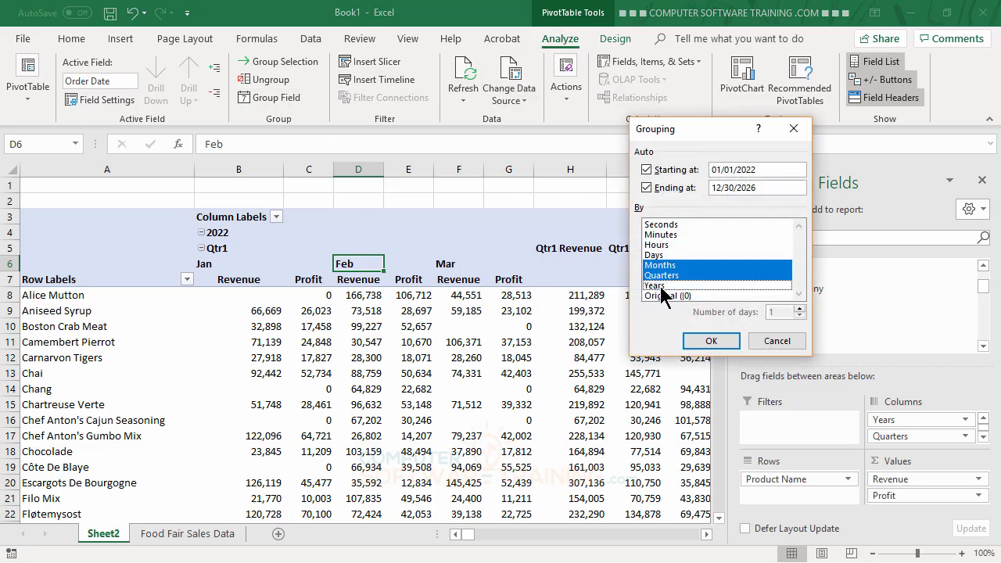
left_click(666, 276)
left_click(665, 266)
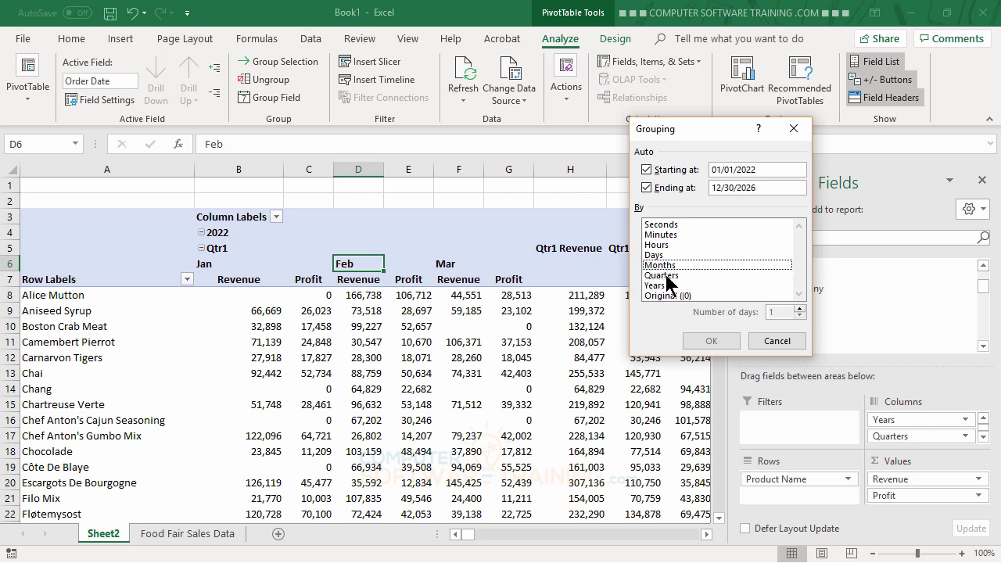
left_click(664, 286)
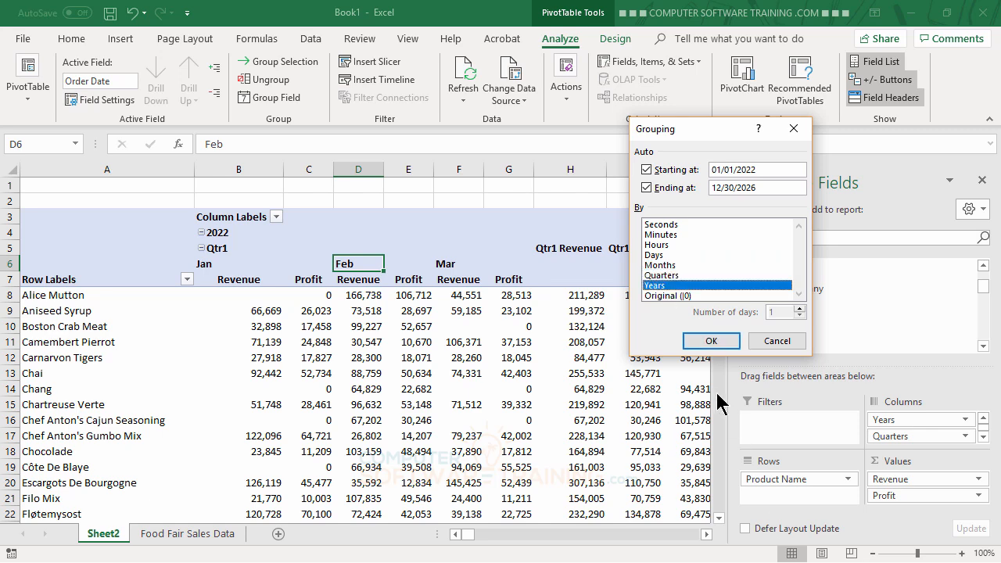
left_click(709, 343)
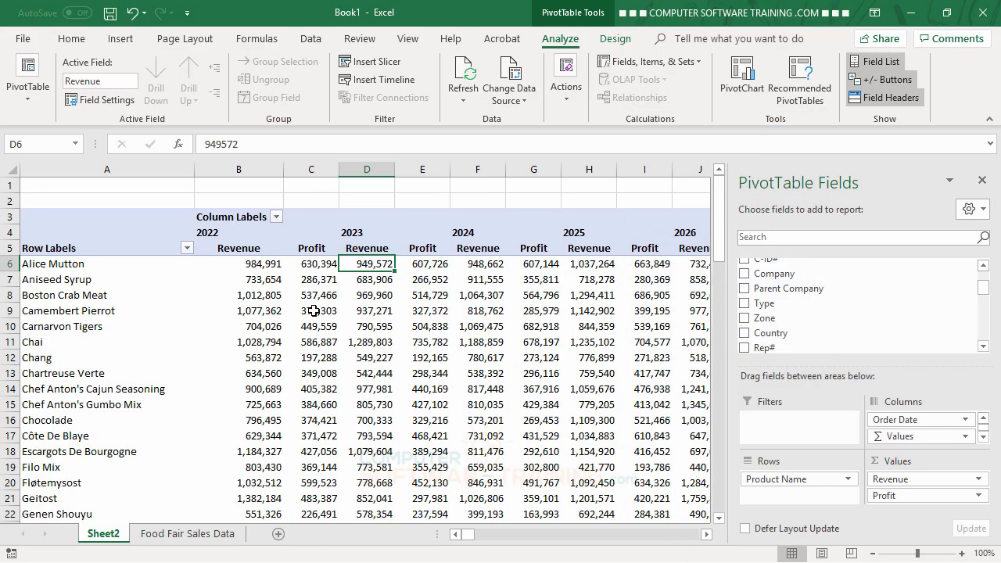
Set the PivotTable options to merge and center cells with labels, and check the year, Revenue and Profit headings.
left_click(321, 284)
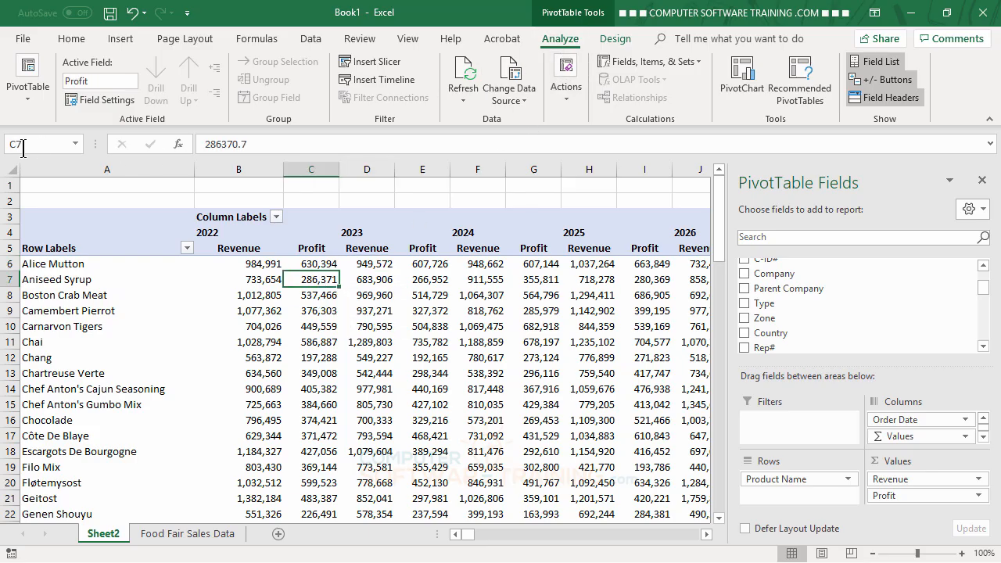
left_click(27, 98)
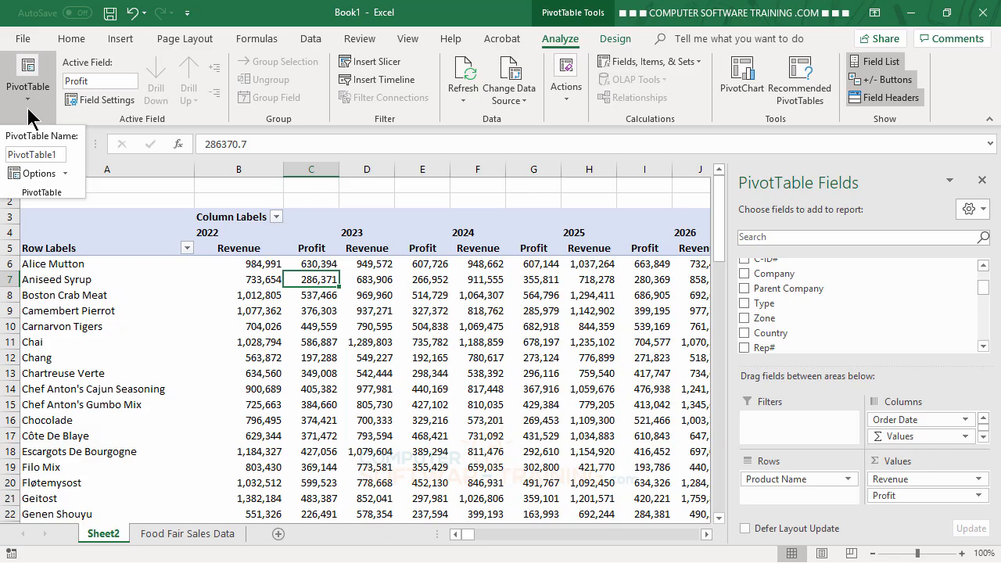
left_click(35, 172)
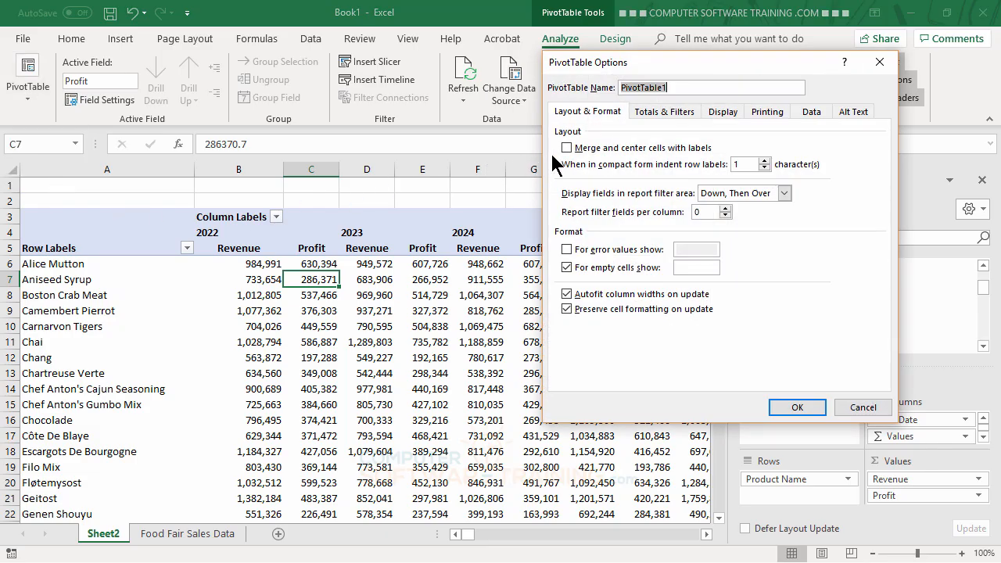
left_click(567, 148)
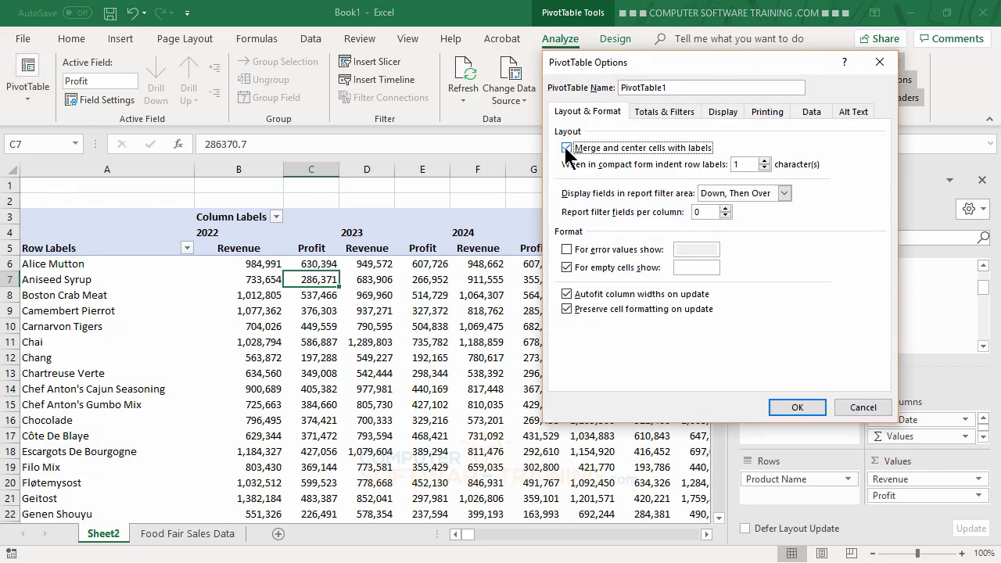
left_click(794, 413)
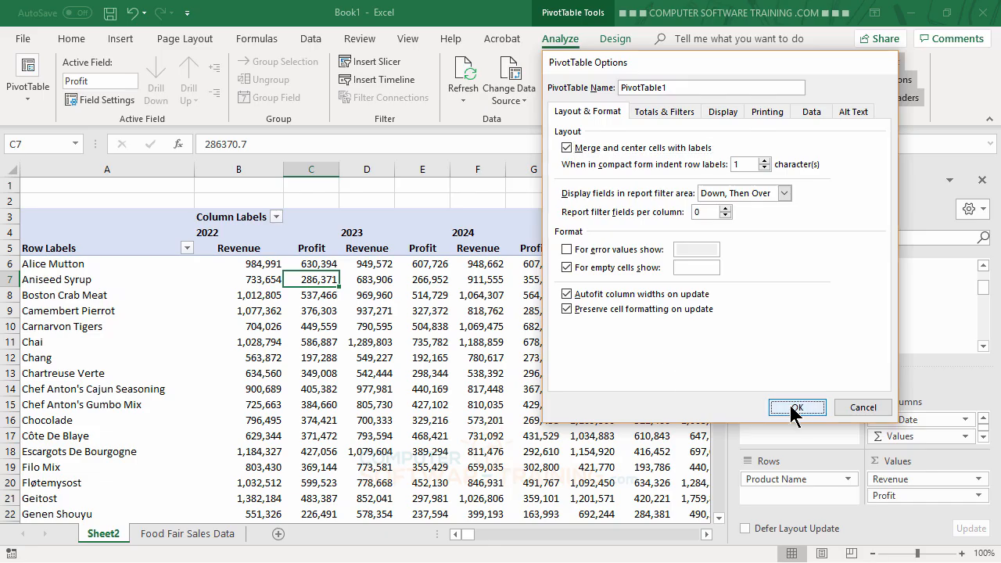
left_click(280, 235)
left_click(271, 250)
left_click(316, 252)
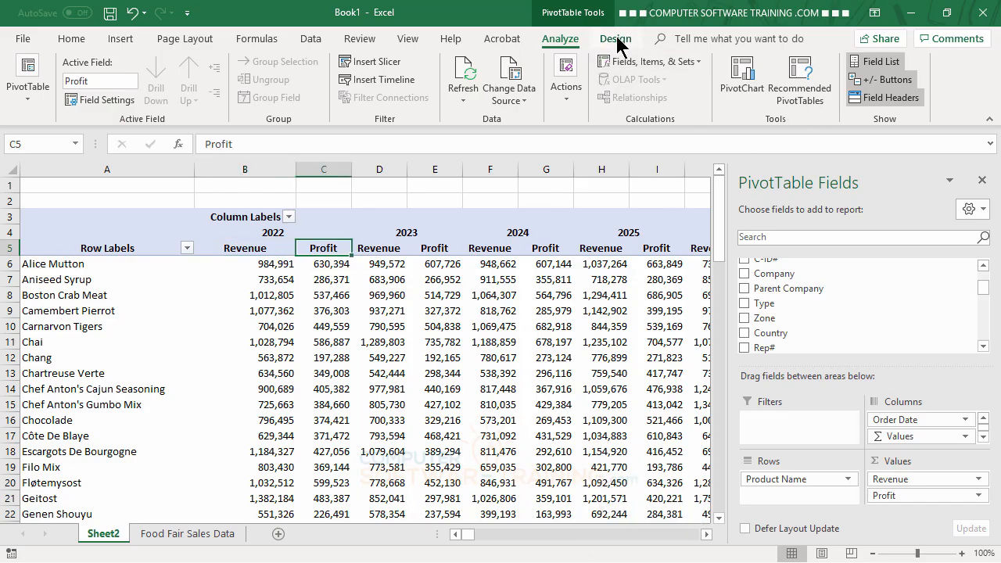
Apply the blue style from the first row of the Medium PivotTable styles.
left_click(615, 38)
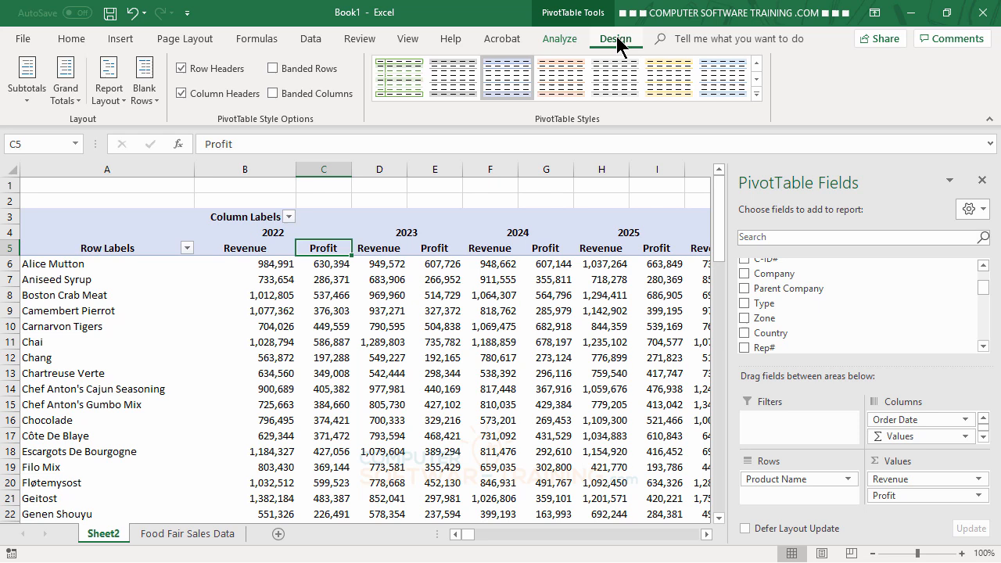
left_click(756, 93)
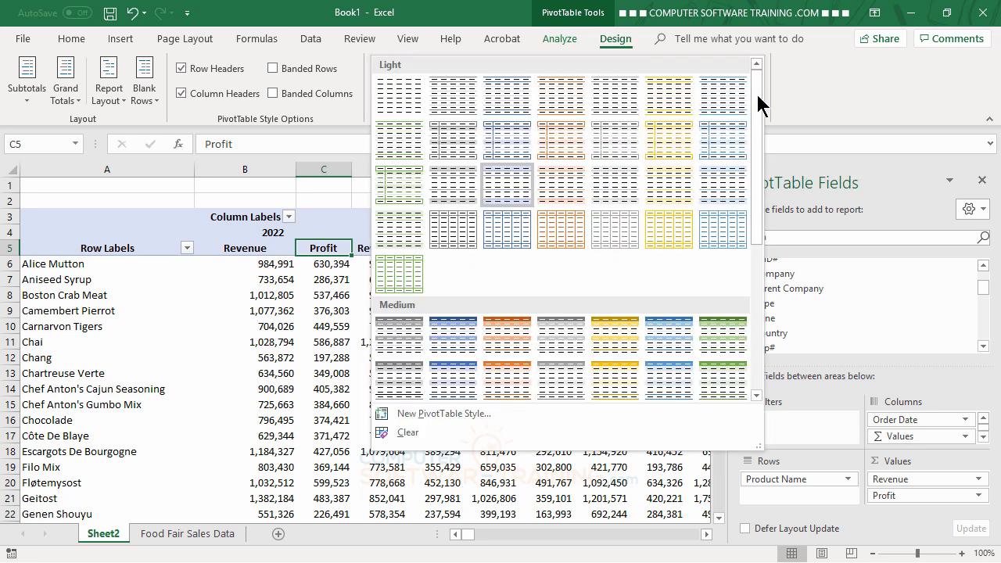
left_click(457, 344)
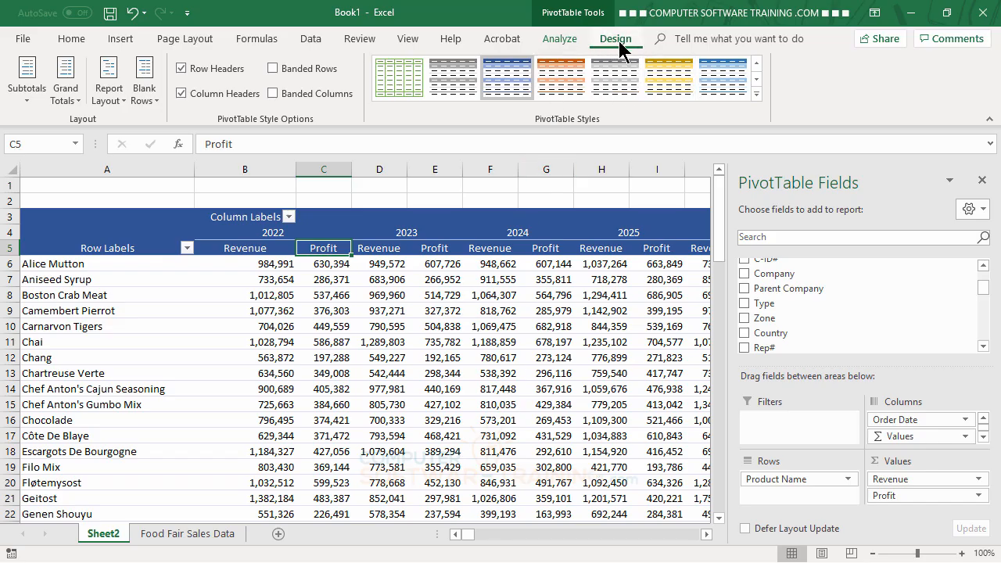
Apply the green style from the first row of the Medium PivotTable styles, with banded rows and banded columns.
left_click(755, 92)
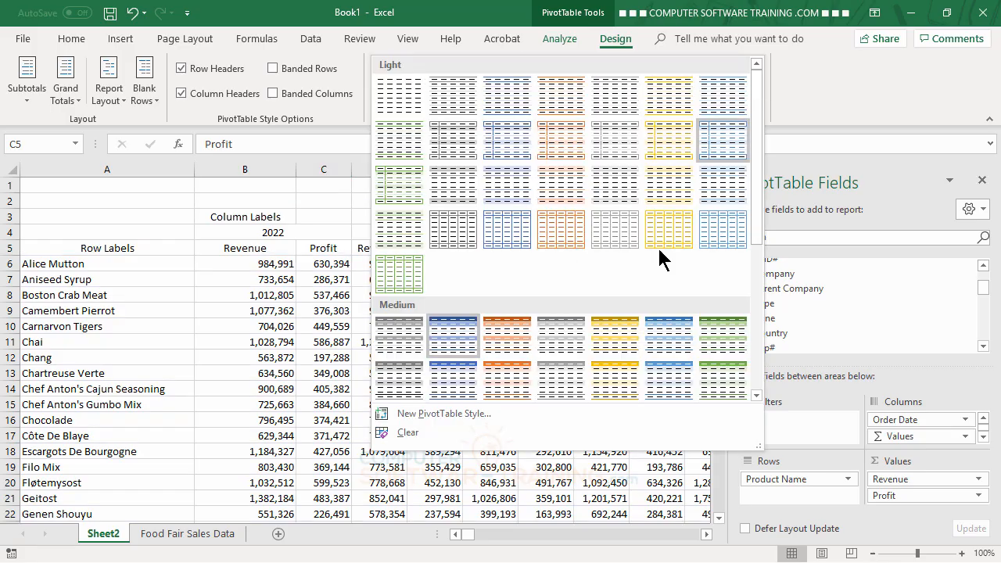
left_click(727, 337)
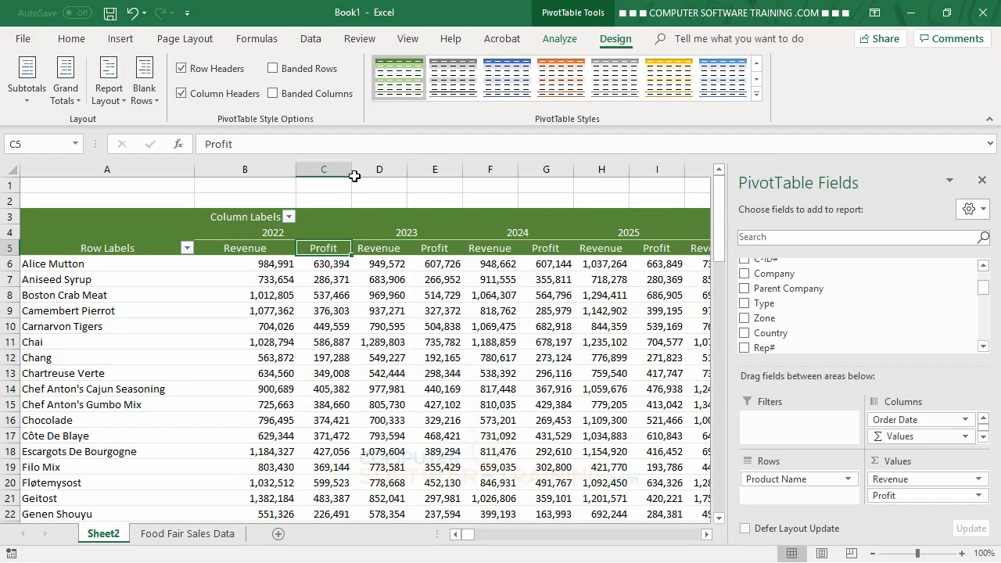
left_click(273, 69)
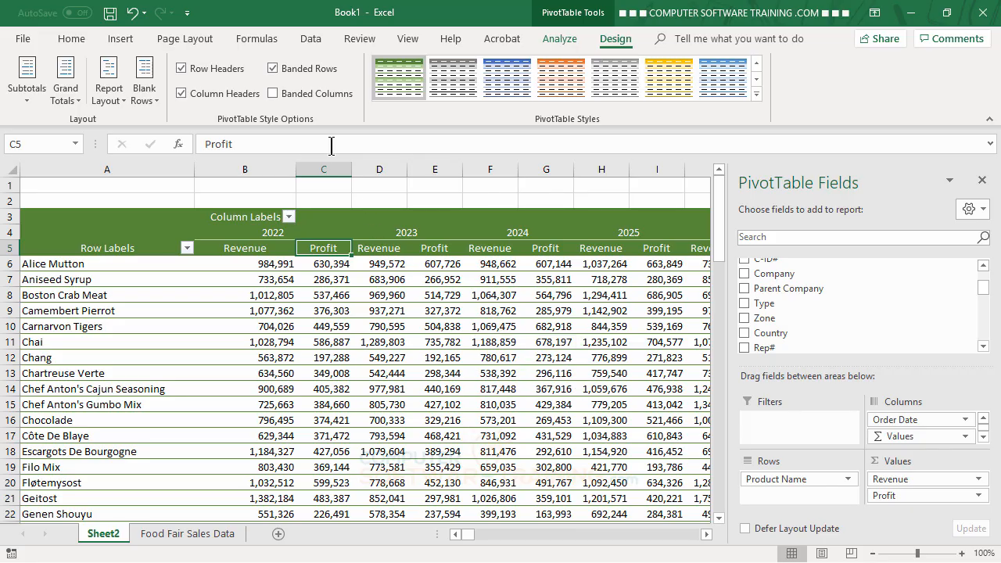
left_click(273, 93)
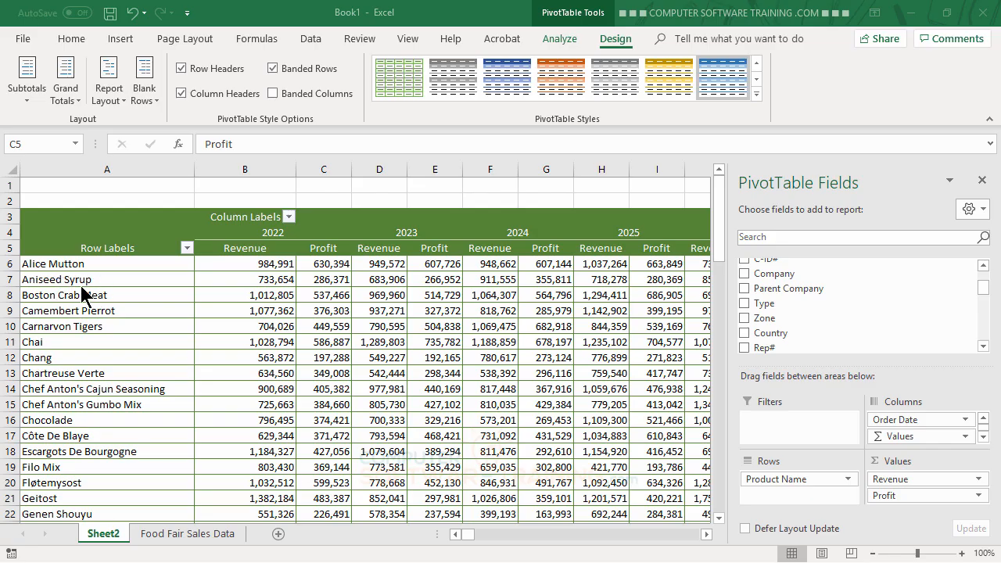
Add the Category field to the PivotTable rows beneath Product Name.
left_click(983, 346)
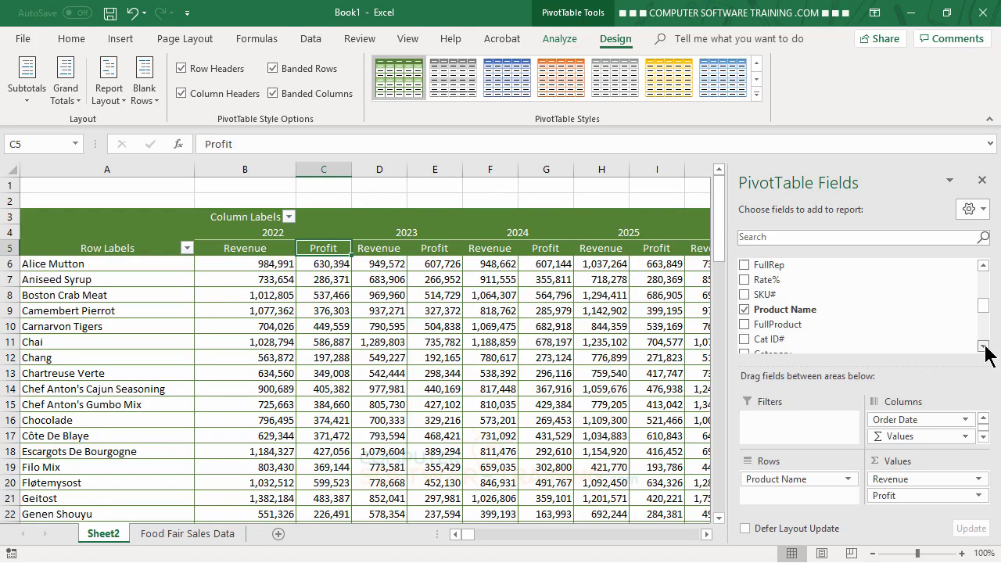
left_click(985, 346)
left_click(985, 346)
left_click(985, 347)
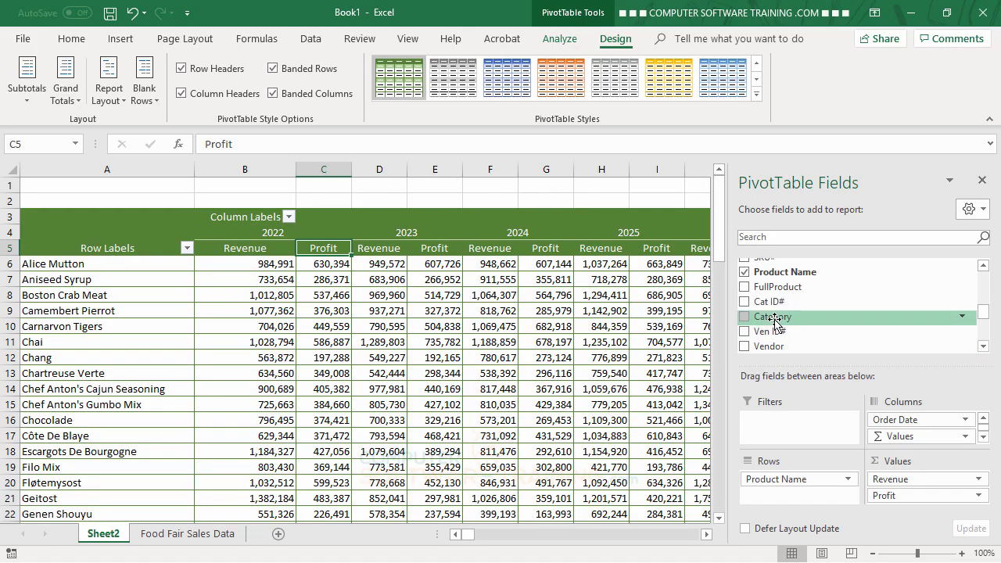
left_click_drag(774, 320, 783, 493)
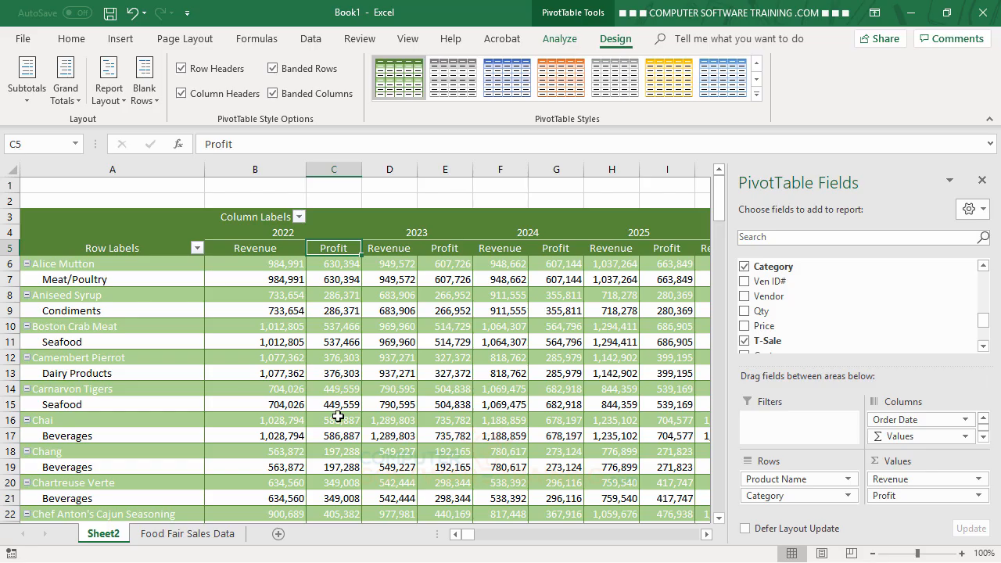
Reorder the row fields so that Product Name is nested beneath Category.
mouse_move(329, 408)
left_click(773, 482)
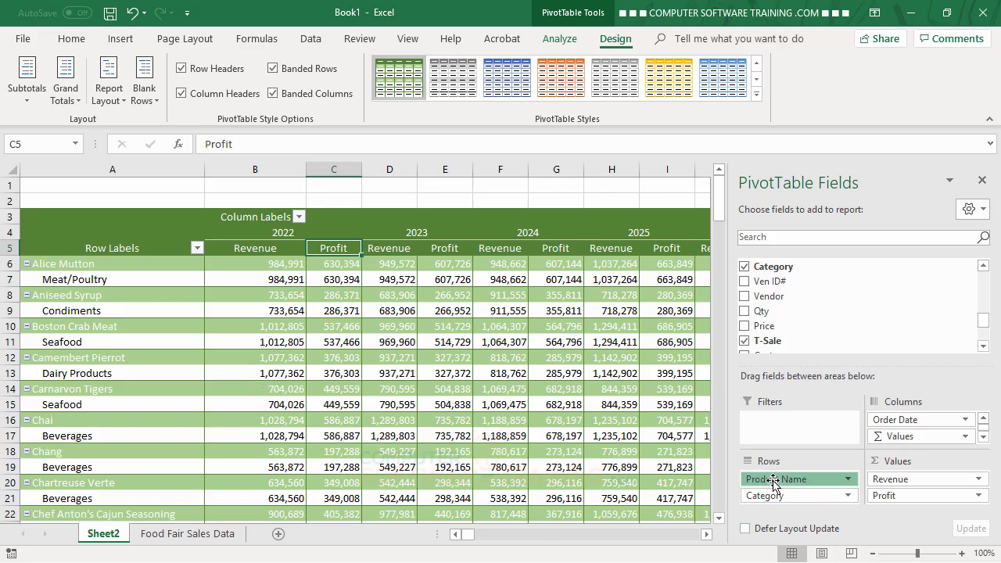
left_click_drag(773, 482, 780, 506)
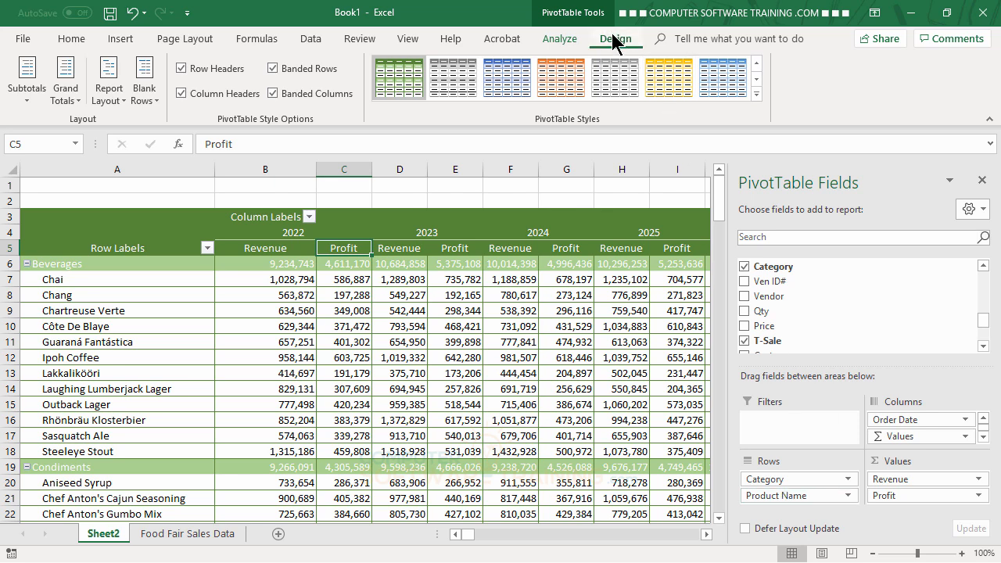
Insert a blank line after each item in the PivotTable and review the spacing between the category groups.
left_click(145, 99)
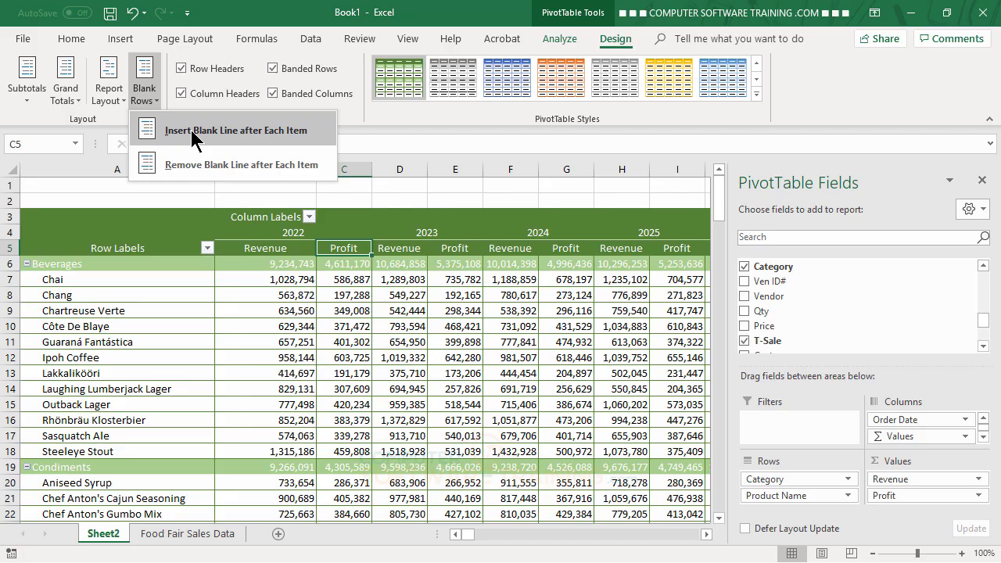
left_click(192, 133)
scroll(422, 345, "down", 2)
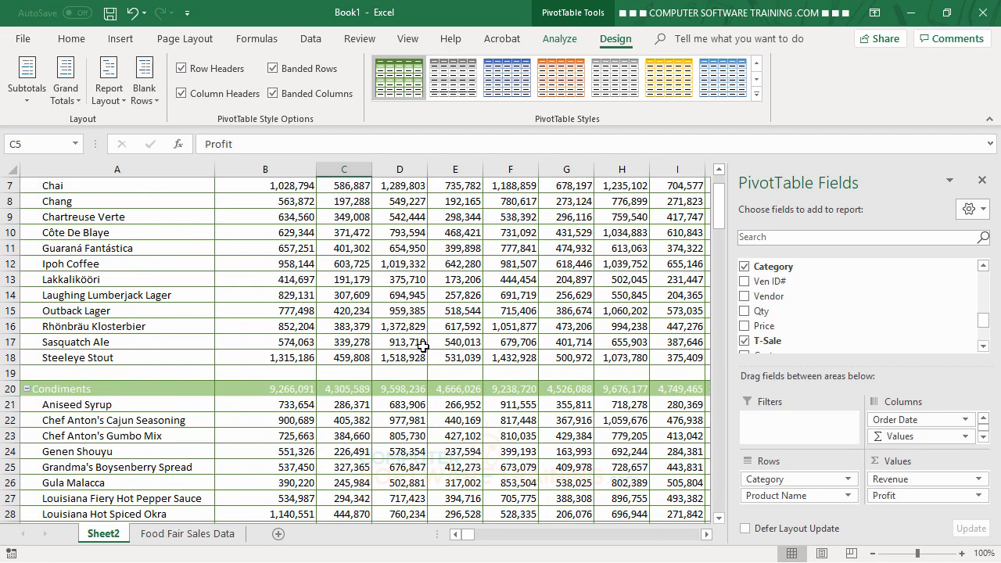
scroll(422, 345, "down", 5)
scroll(422, 345, "up", 7)
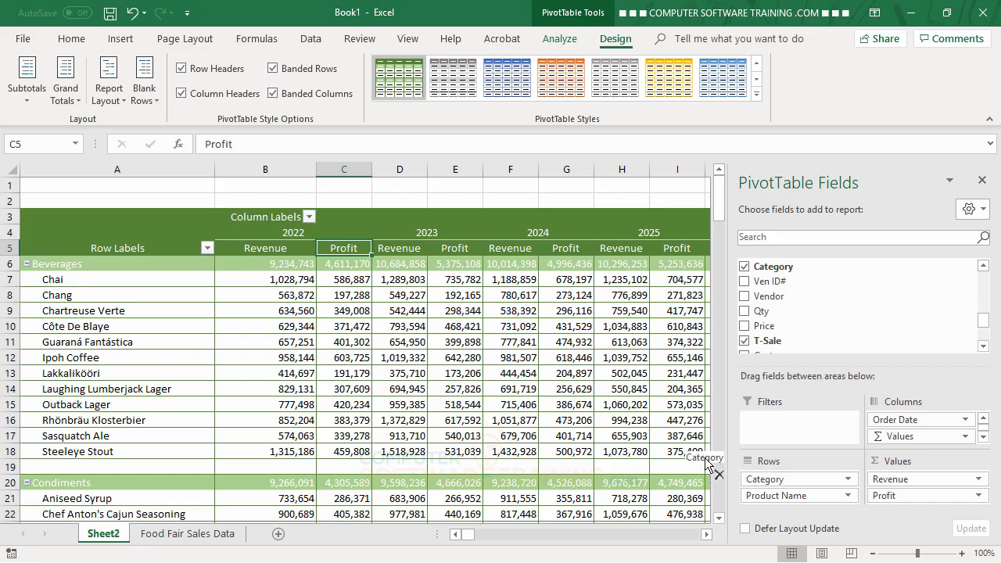
Replace Category and Product Name in the PivotTable rows with Zone, and nest Country beneath it.
left_click_drag(642, 423, 641, 423)
left_click_drag(771, 481, 663, 439)
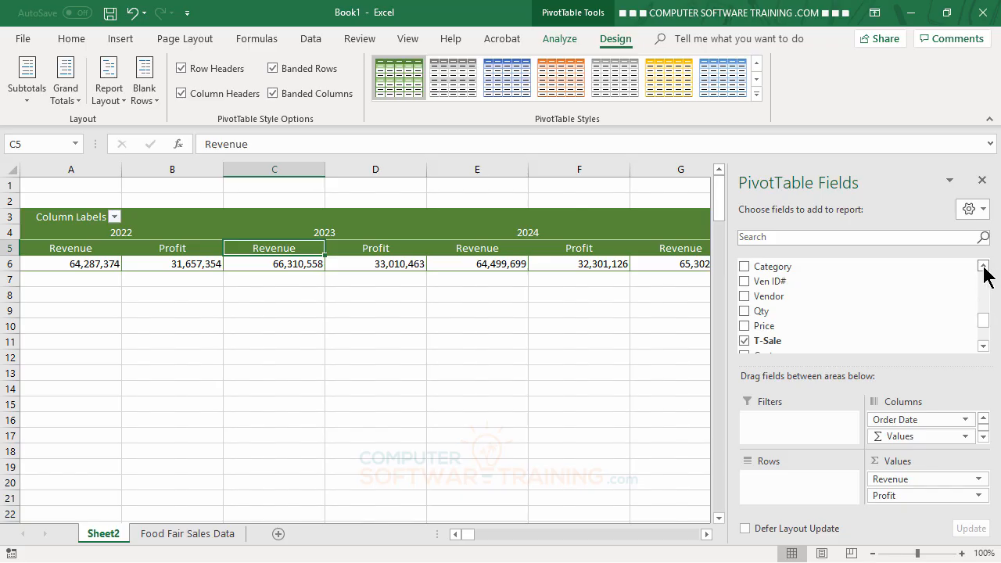
left_click_drag(984, 267, 984, 264)
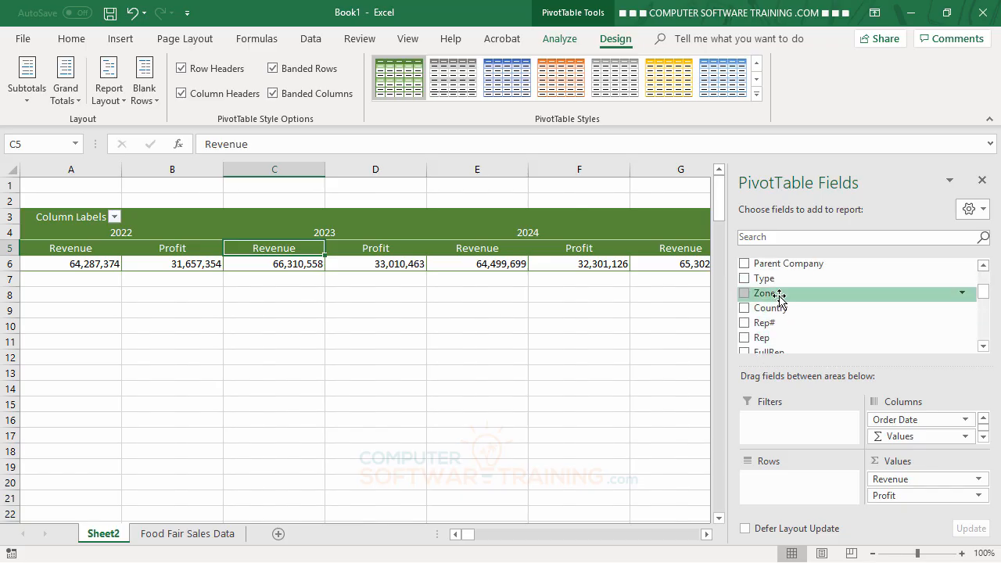
left_click_drag(779, 298, 804, 490)
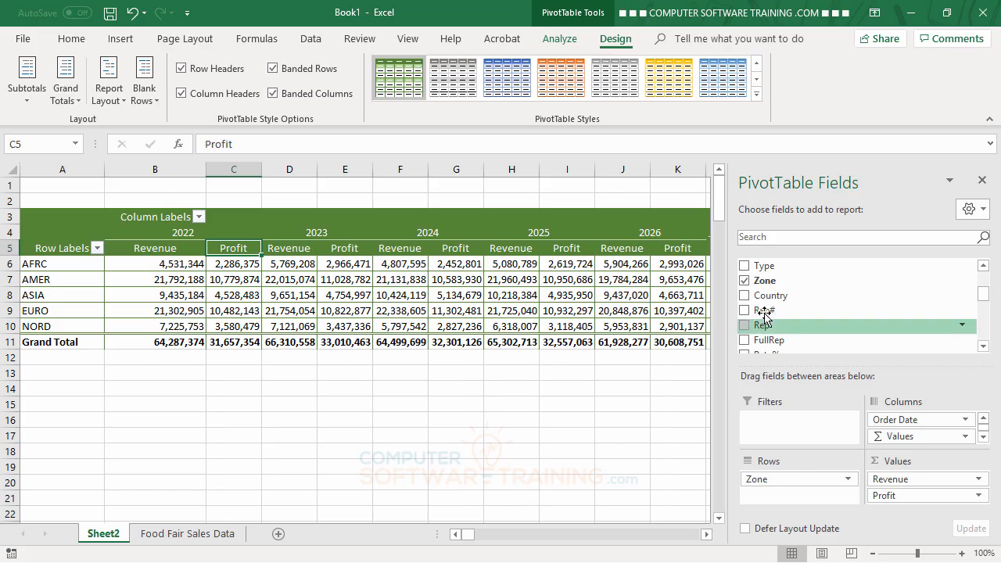
left_click_drag(771, 299, 783, 496)
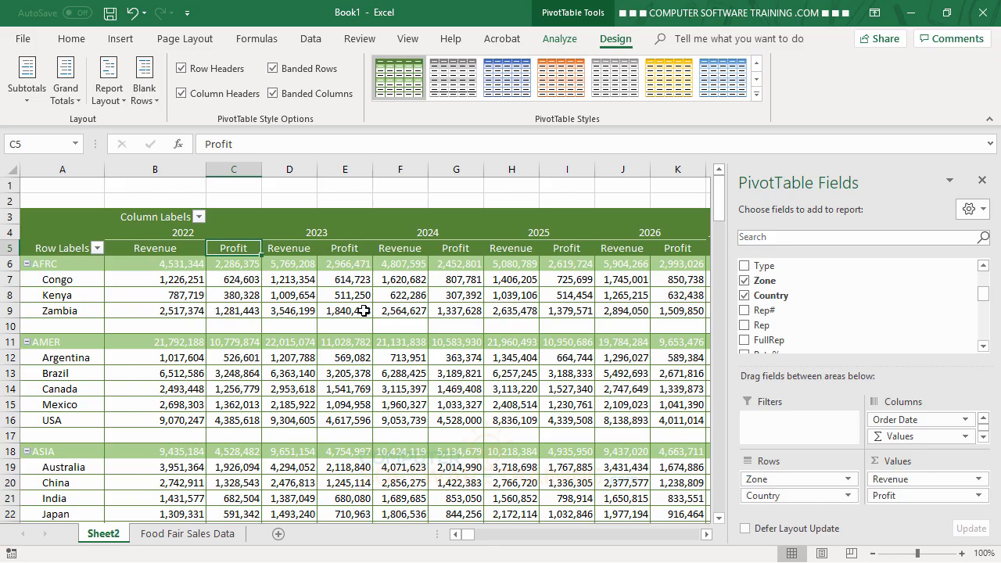
Replace Country with Category in the PivotTable rows, and reorder the fields so that Zone is nested beneath Category.
mouse_move(377, 412)
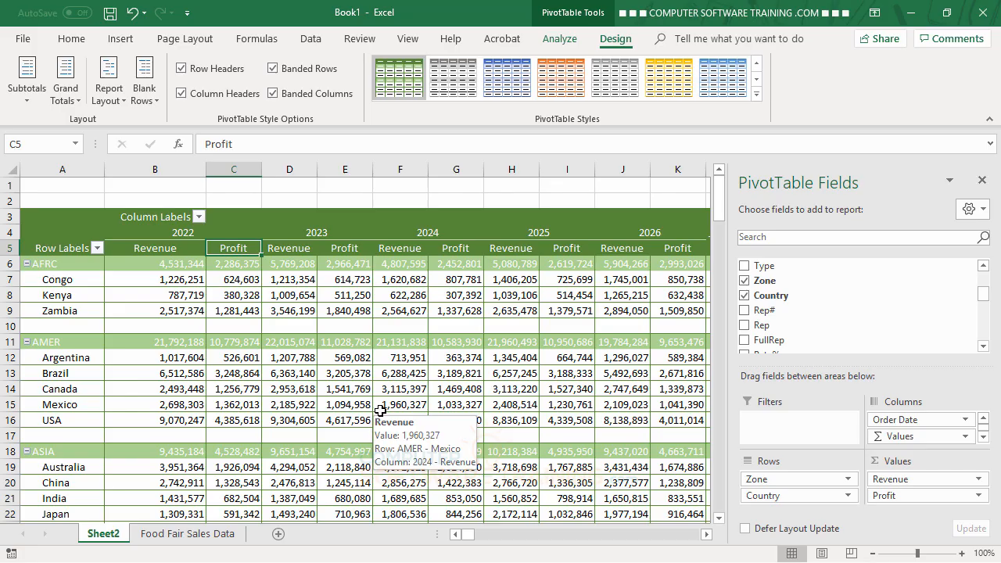
mouse_move(396, 369)
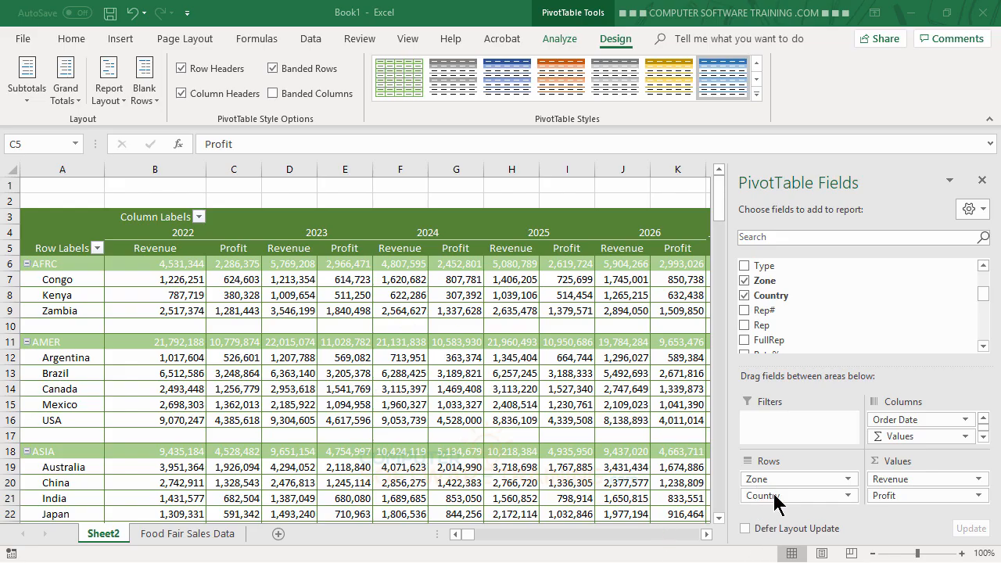
left_click_drag(773, 497, 634, 475)
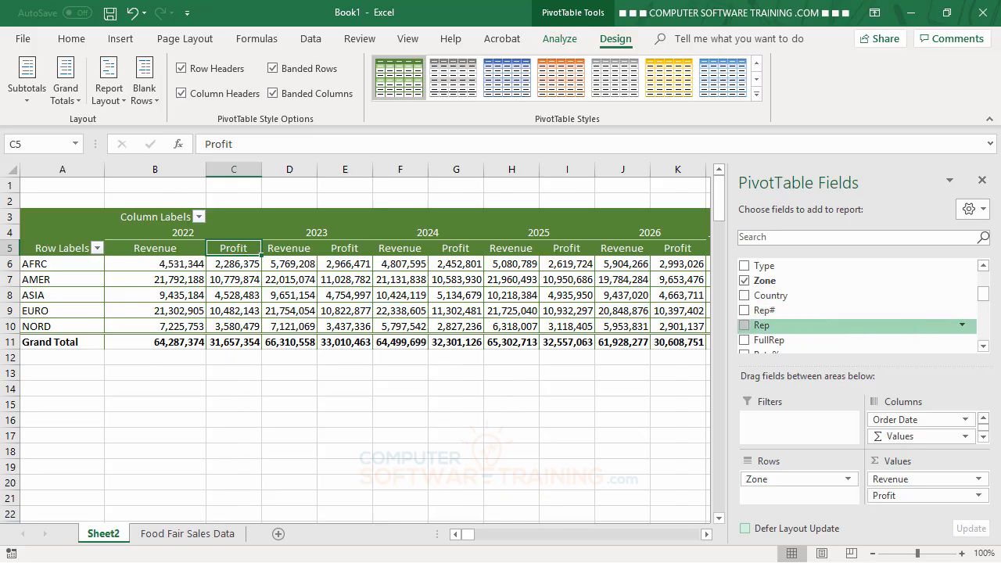
left_click(984, 346)
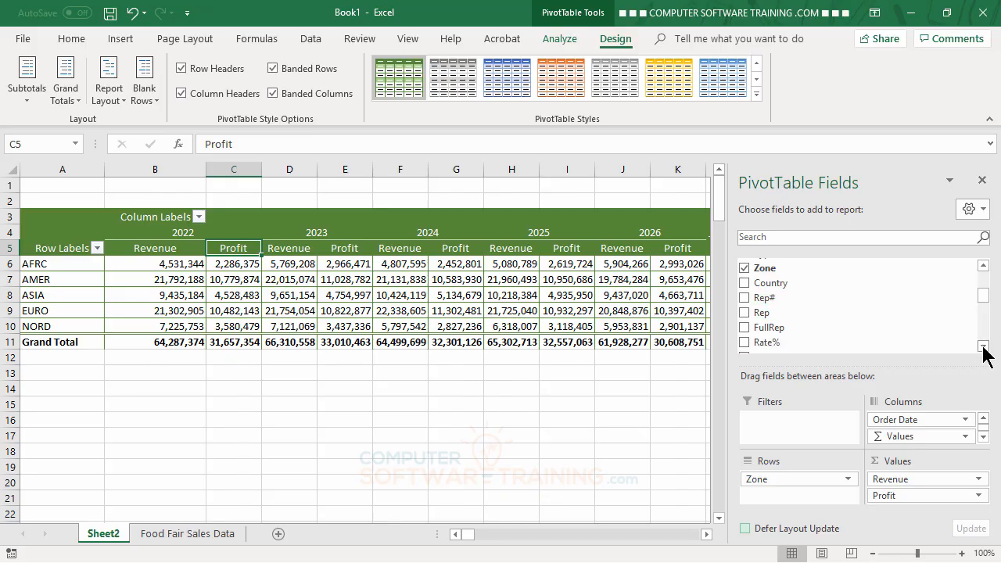
left_click(984, 347)
left_click(984, 347)
left_click(984, 347)
left_click(984, 347)
left_click(984, 346)
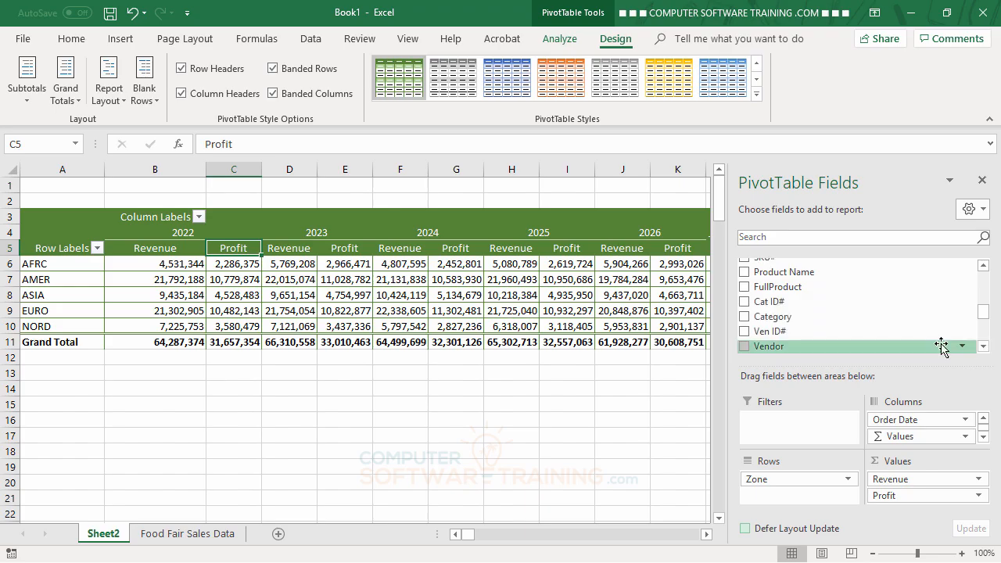
left_click_drag(786, 327, 807, 499)
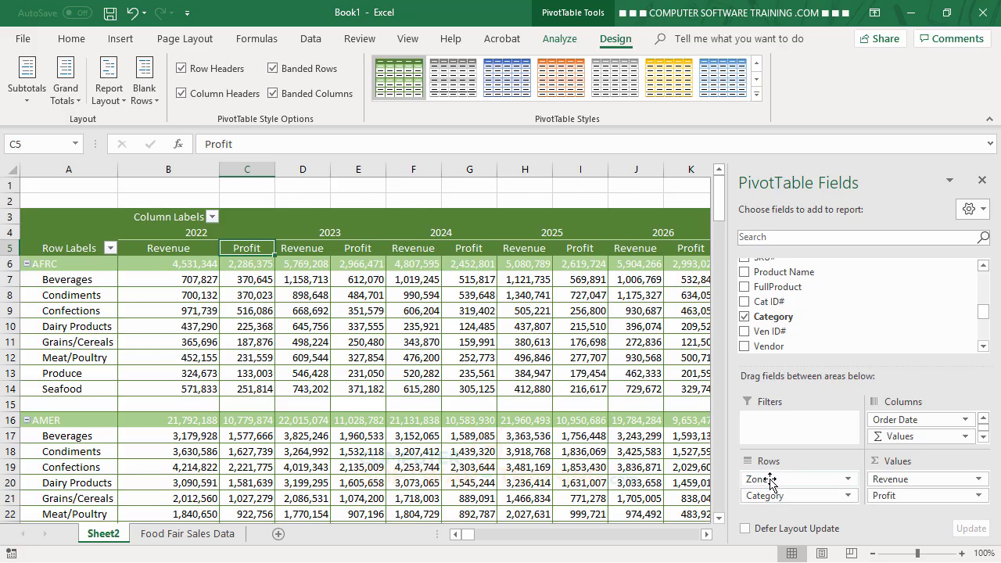
left_click_drag(771, 481, 780, 499)
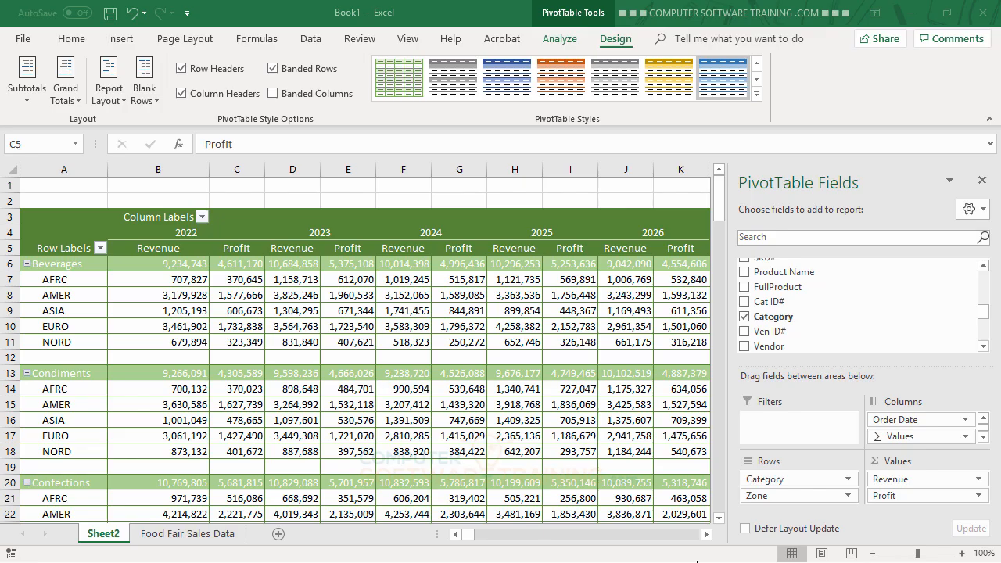
Remove Category and Zone from the PivotTable rows.
left_click(765, 479)
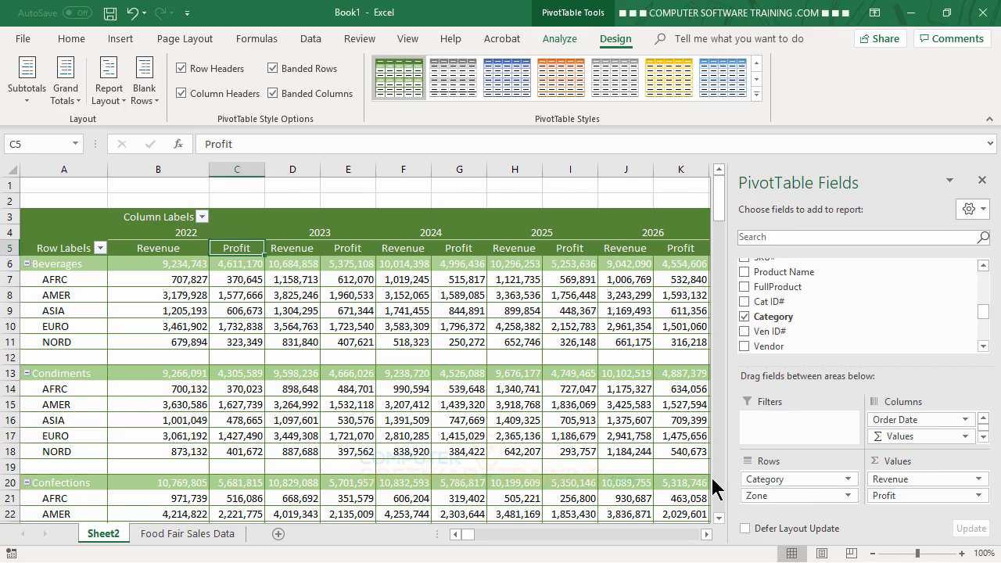
left_click_drag(755, 486, 657, 473)
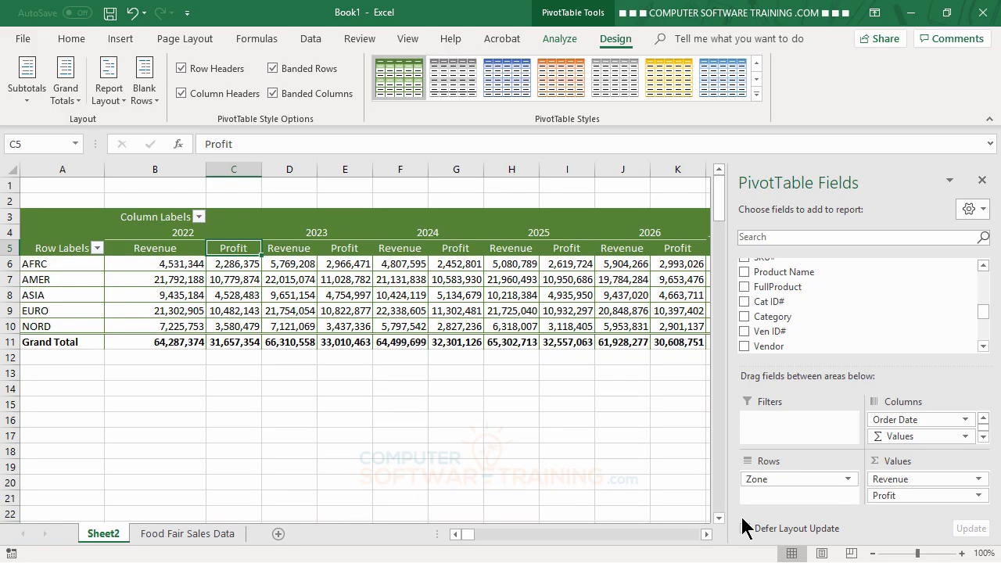
left_click_drag(765, 479, 669, 465)
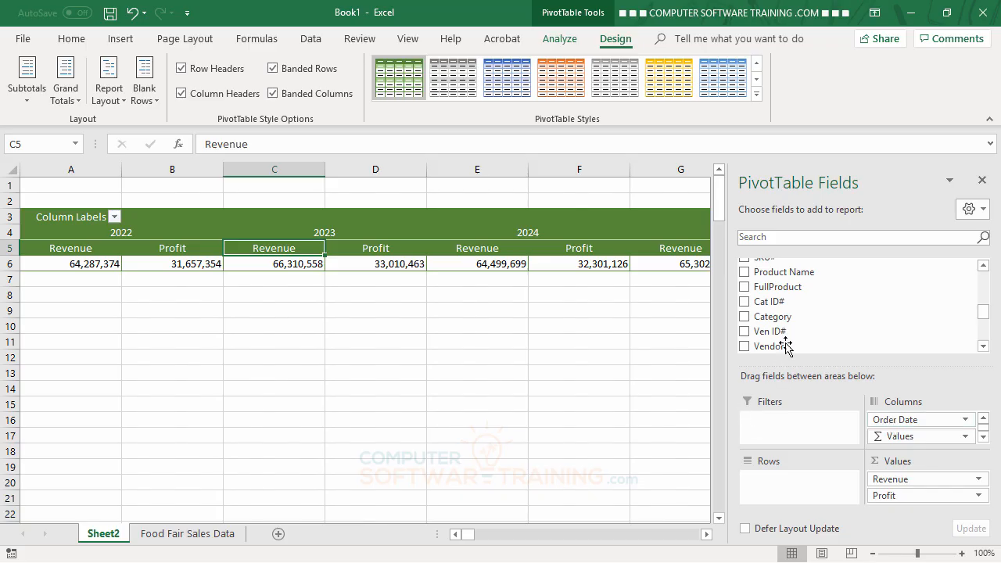
Add Country to the PivotTable rows and nest Company beneath it.
left_click(984, 266)
left_click(984, 266)
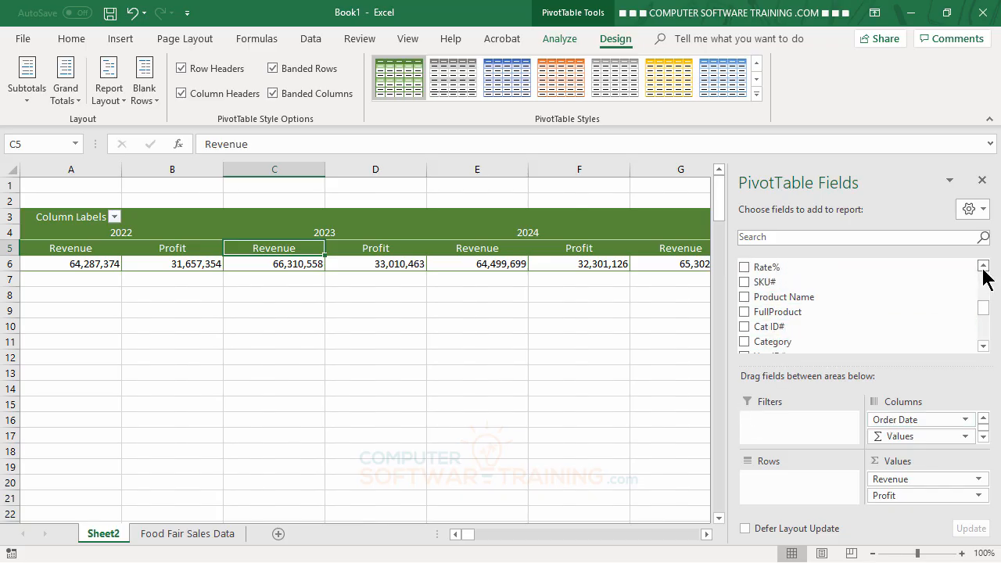
left_click(984, 266)
left_click(984, 266)
left_click(985, 266)
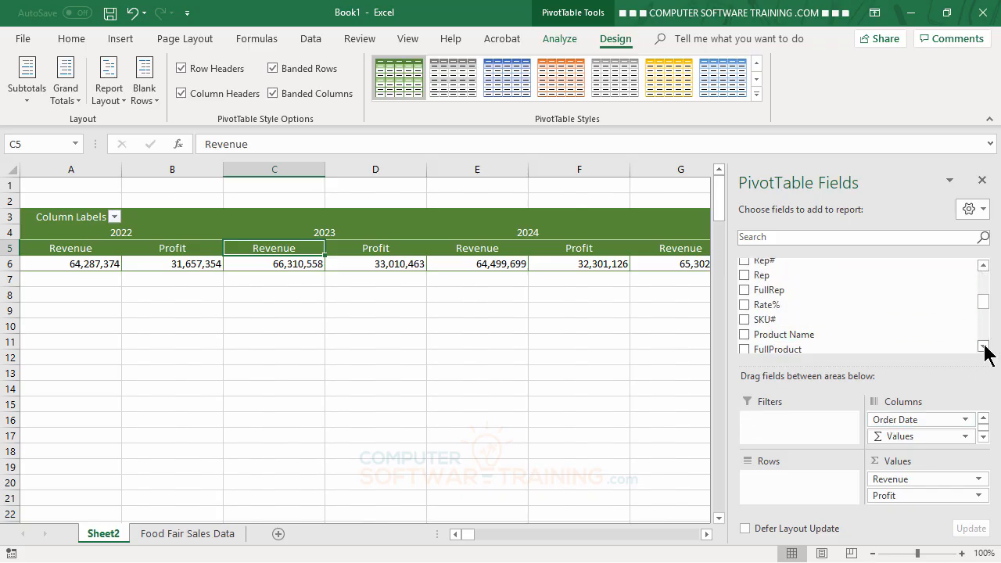
left_click(984, 345)
left_click(984, 346)
left_click(984, 345)
left_click(985, 346)
left_click(985, 345)
left_click(985, 346)
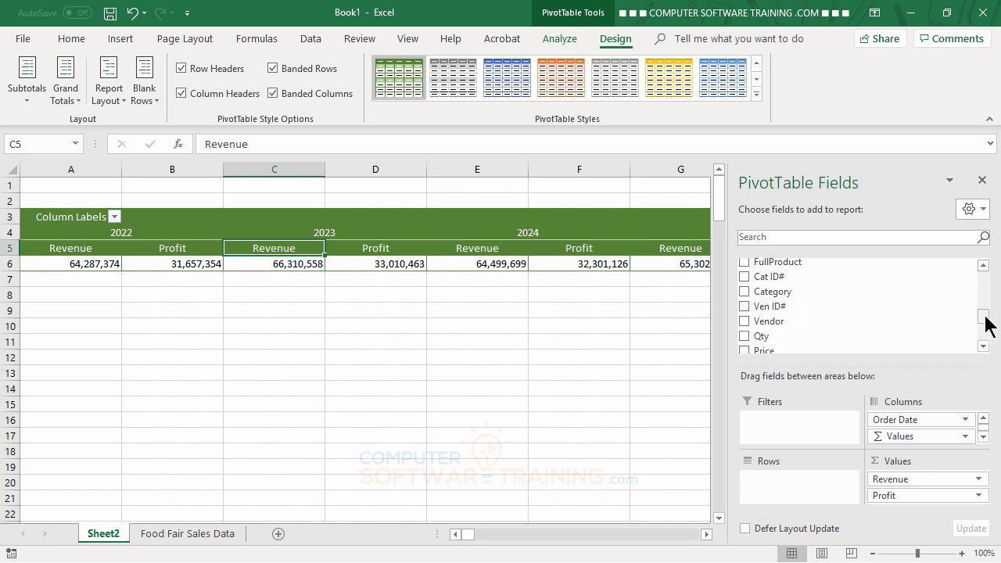
left_click_drag(989, 324, 976, 291)
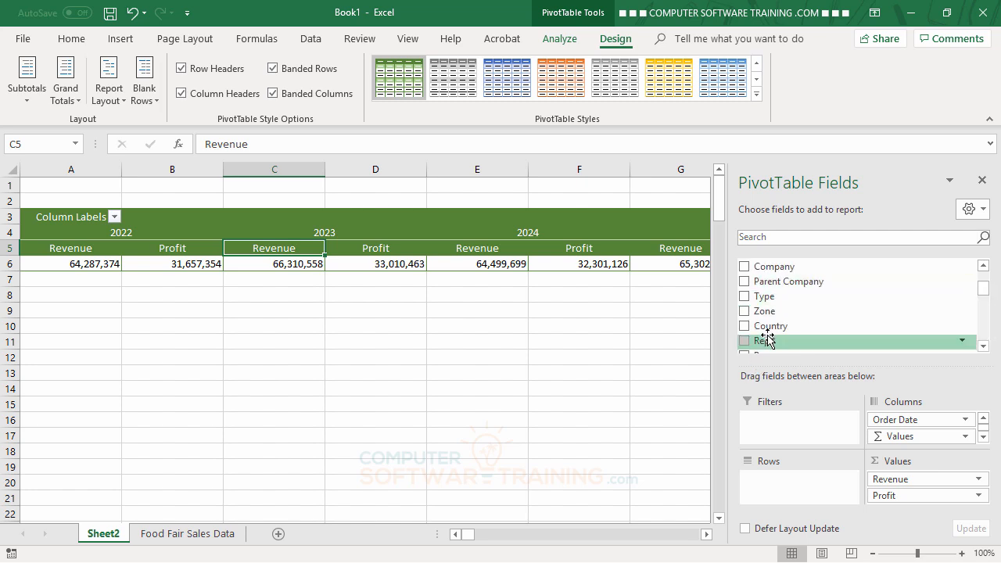
left_click_drag(775, 326, 792, 482)
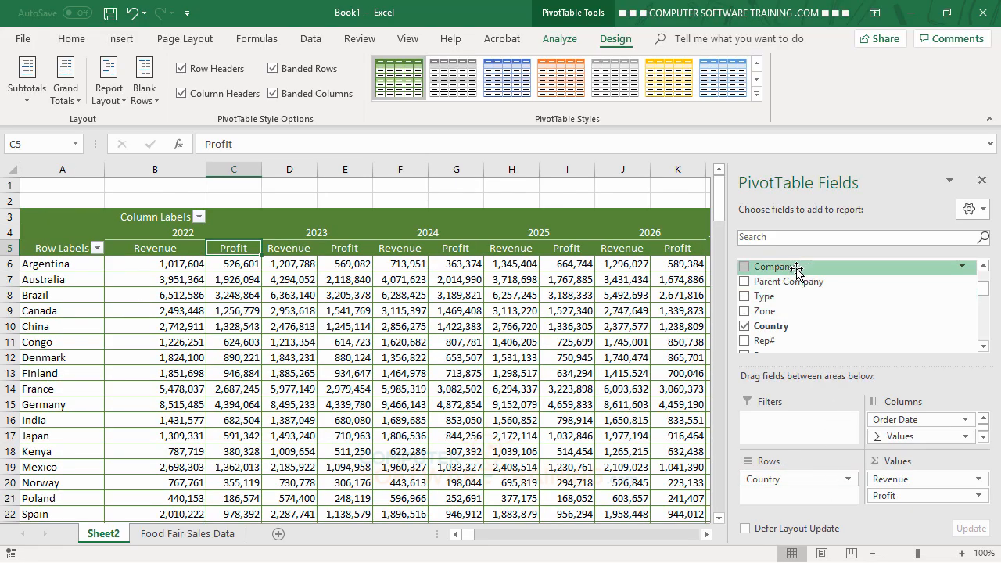
left_click_drag(794, 268, 817, 487)
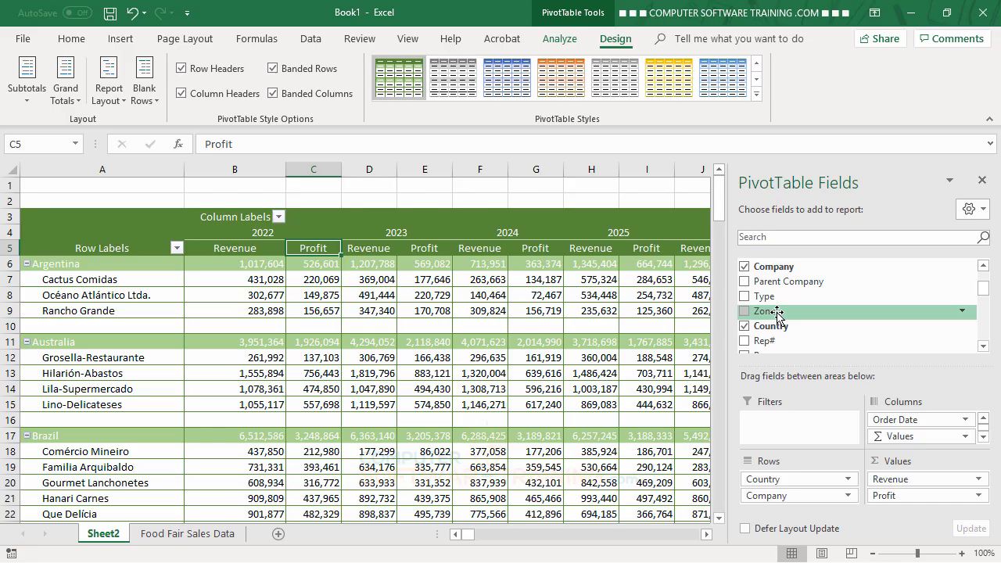
Add Zone above Country in the PivotTable rows and review the companies listed by zone and country.
left_click_drag(775, 309, 786, 477)
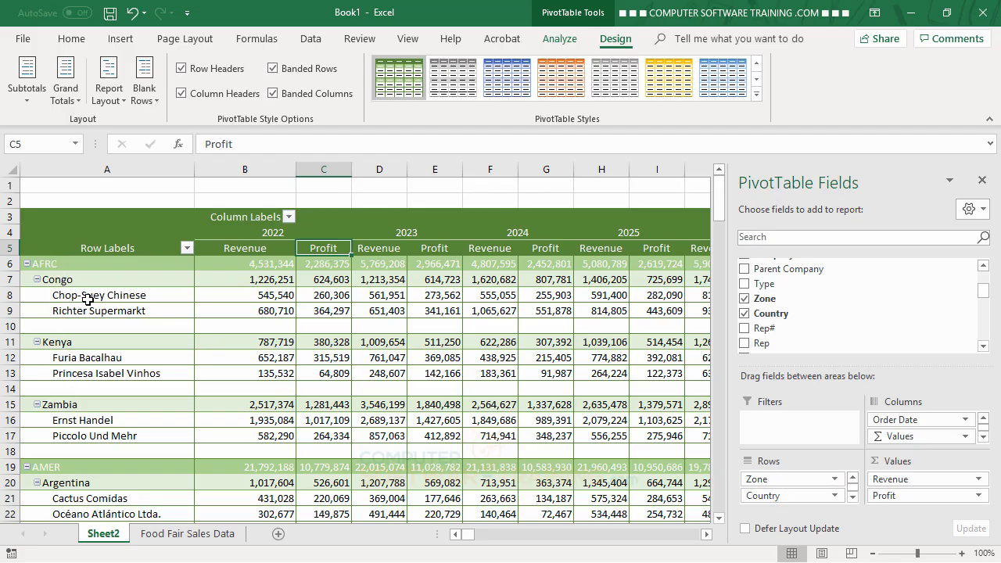
scroll(329, 359, "down", 9)
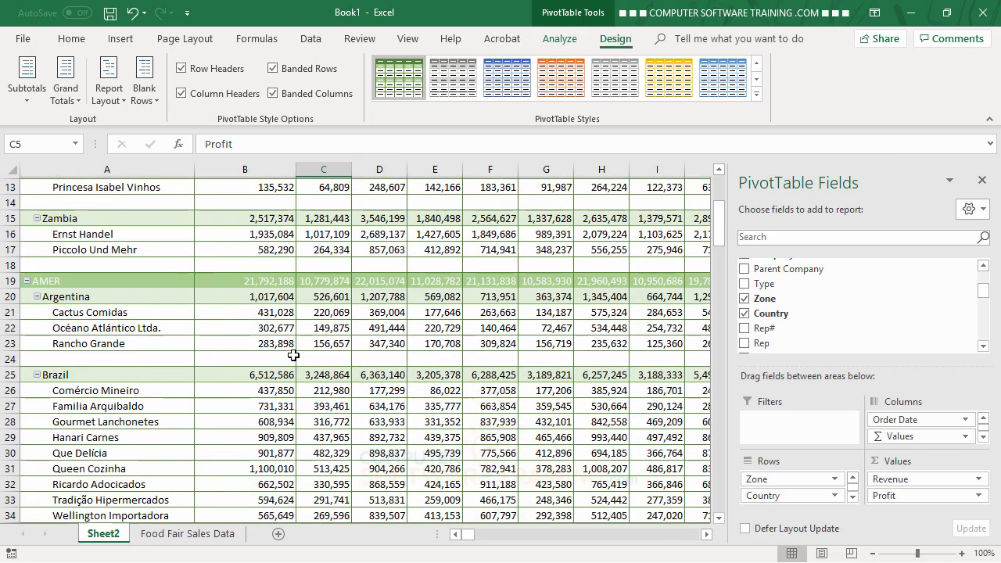
scroll(329, 359, "down", 6)
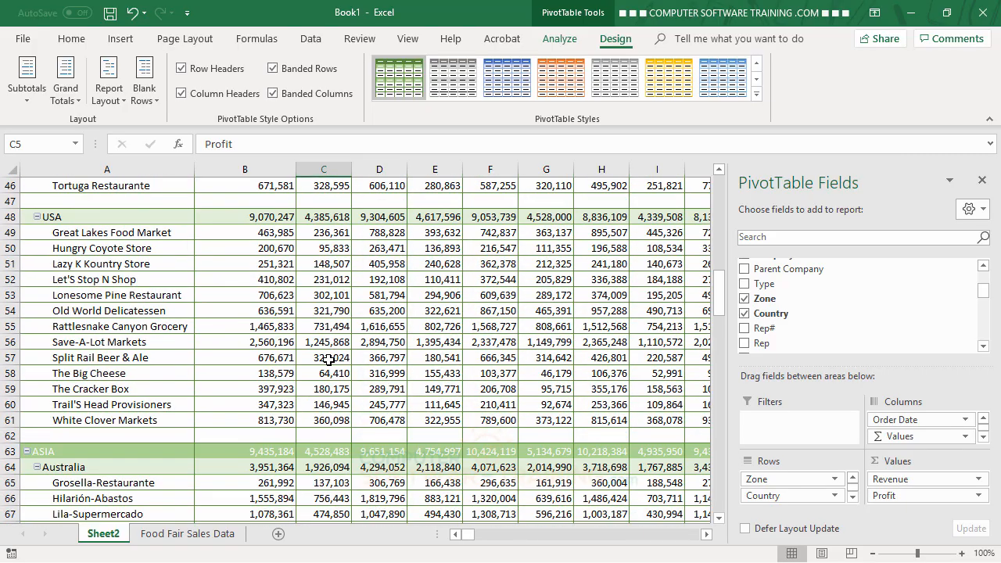
scroll(330, 359, "up", 13)
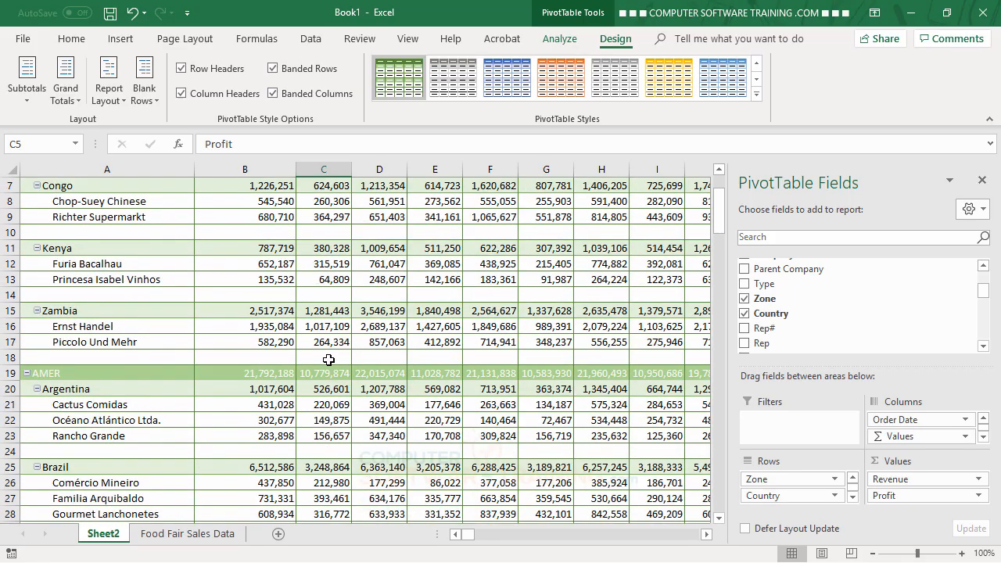
scroll(330, 359, "up", 2)
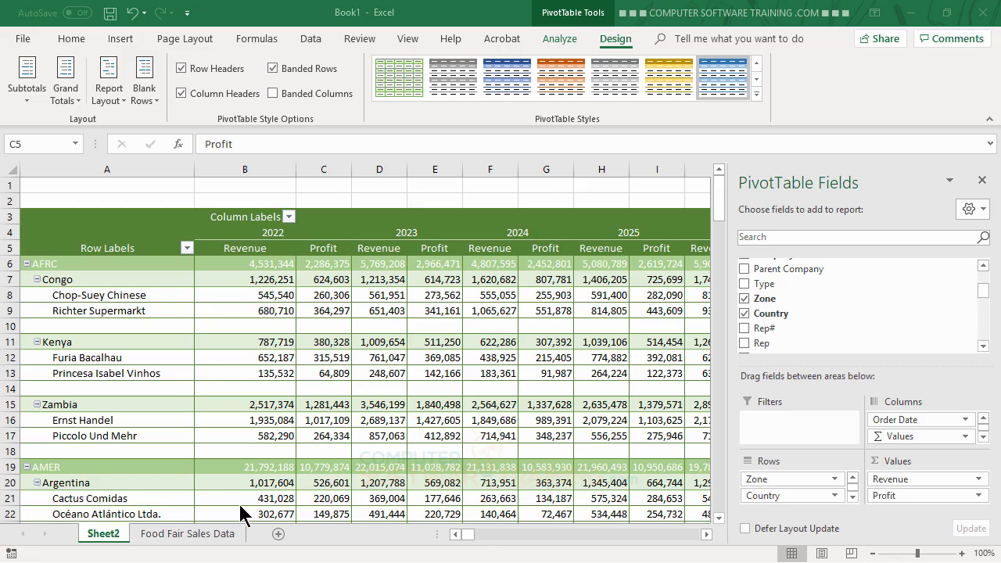
Check the Food Fair Sales Data sheet, and replace Zone, Country and Company in the PivotTable rows with Type.
left_click(196, 537)
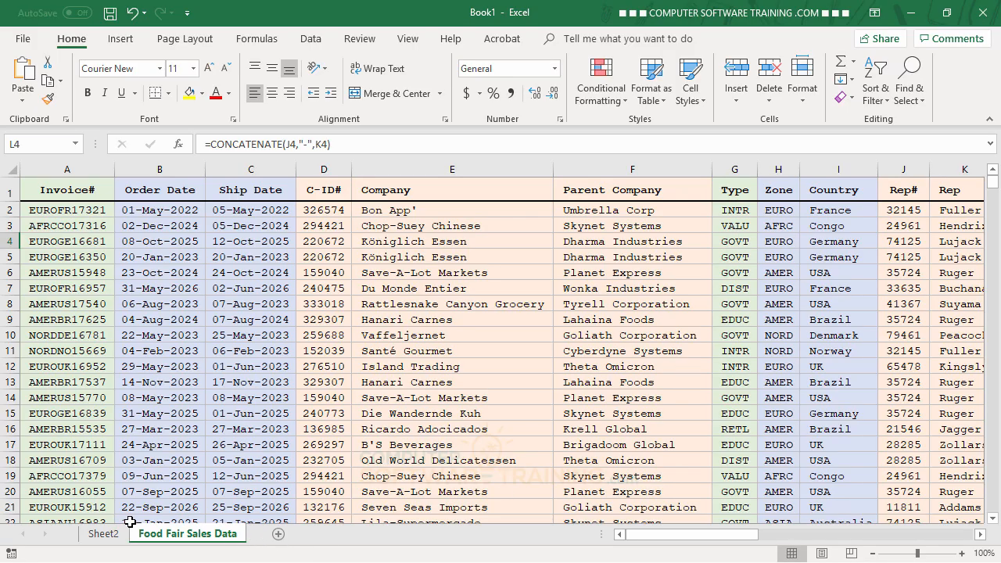
left_click(105, 535)
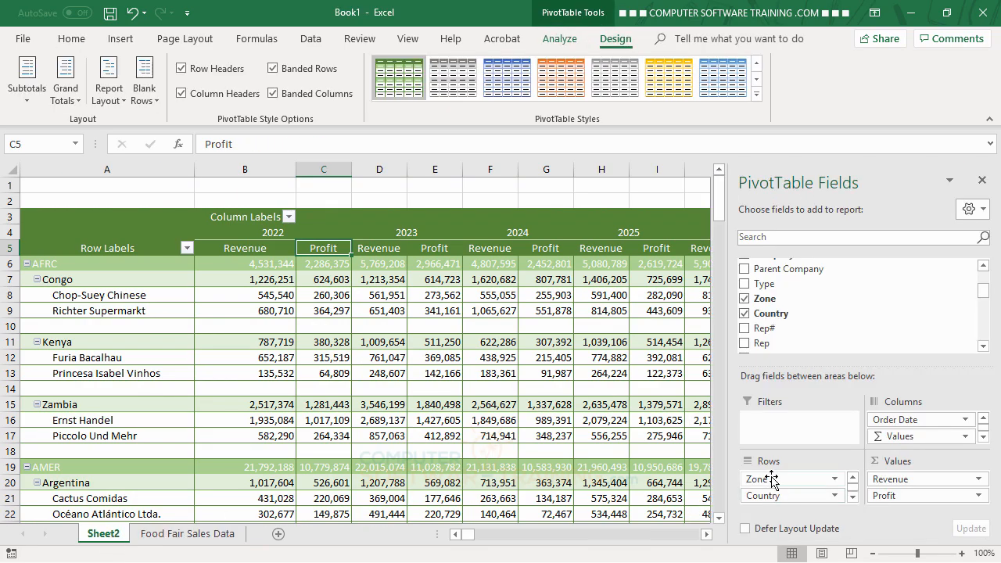
left_click_drag(772, 480, 593, 481)
left_click_drag(764, 501, 657, 479)
left_click_drag(770, 479, 668, 459)
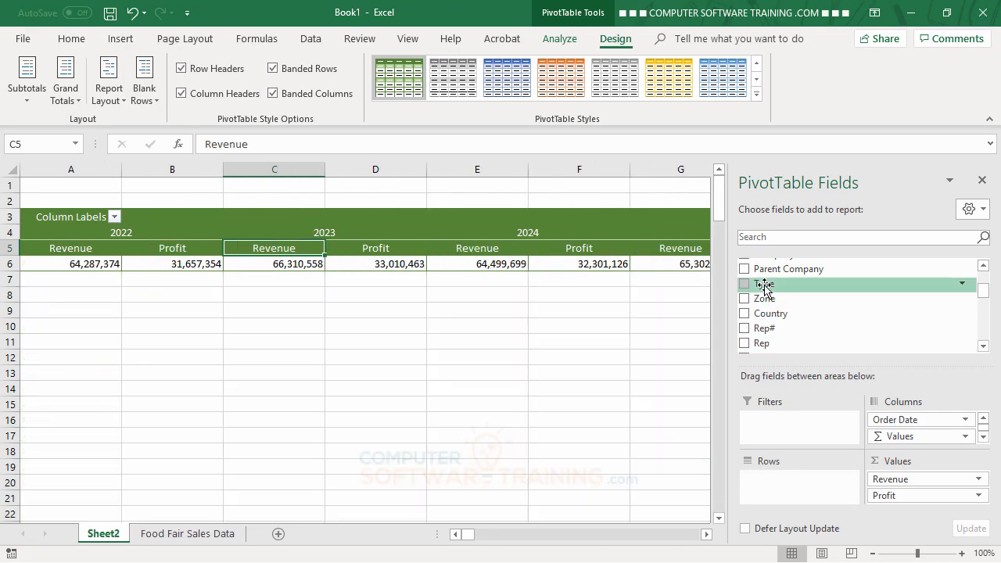
left_click_drag(763, 284, 781, 481)
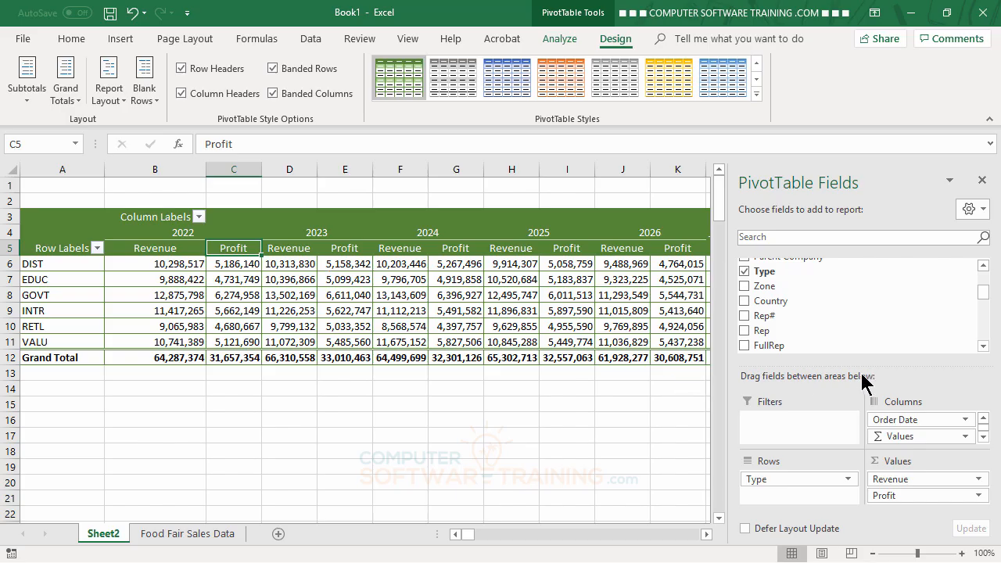
Nest Company beneath Type in the PivotTable rows and review the companies within each type.
left_click_drag(988, 300, 988, 288)
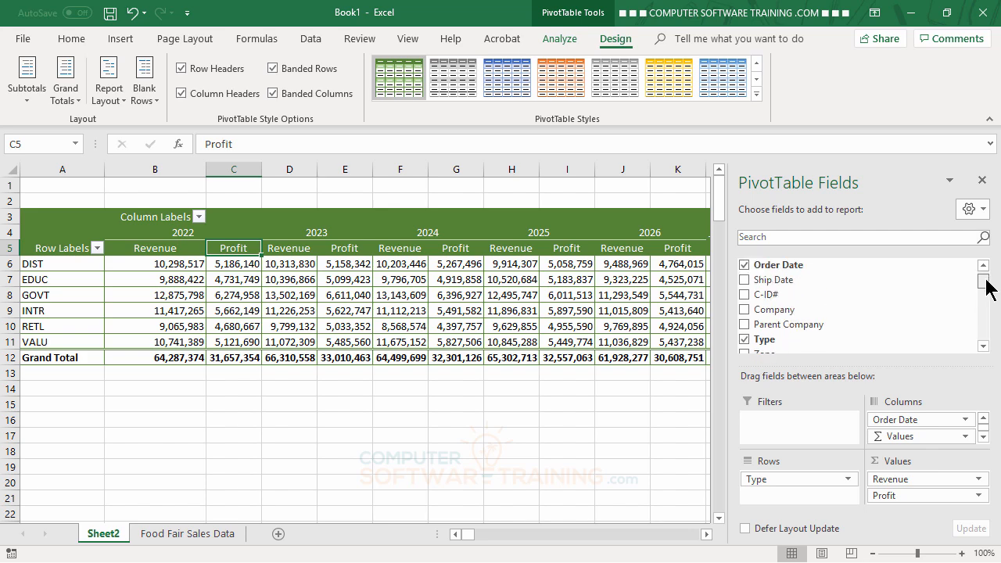
left_click_drag(778, 310, 798, 502)
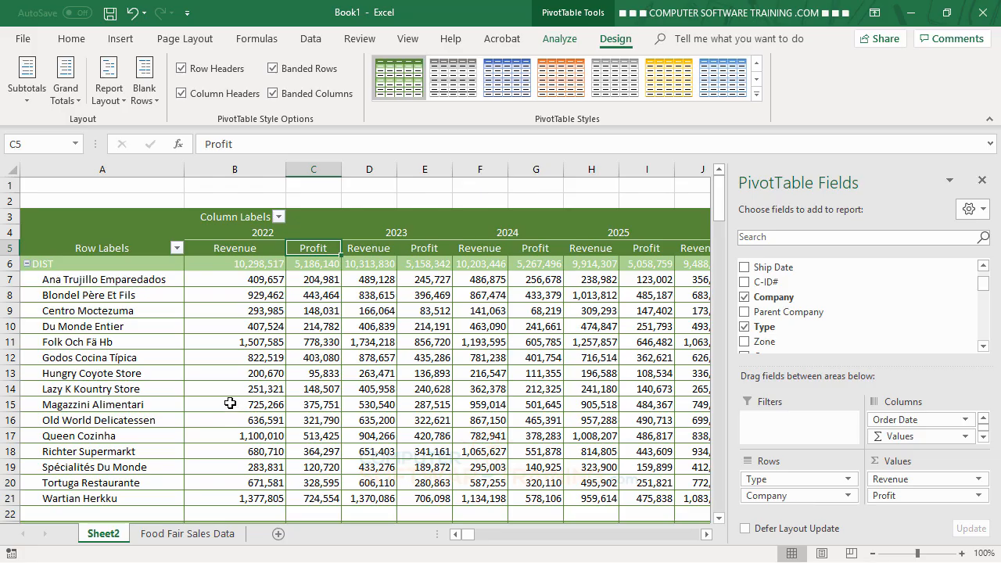
scroll(230, 403, "down", 6)
scroll(231, 403, "down", 4)
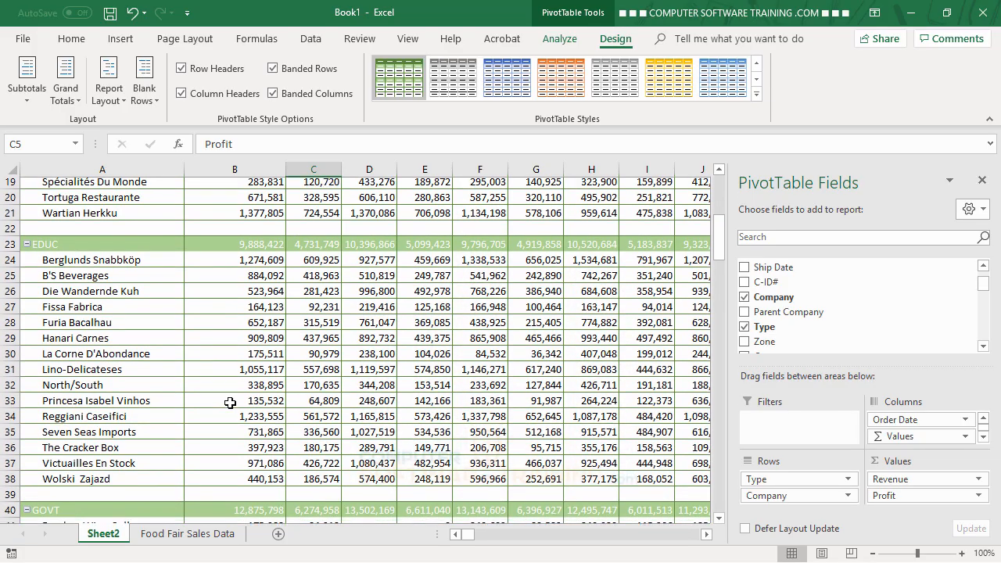
scroll(230, 403, "up", 3)
scroll(230, 403, "up", 7)
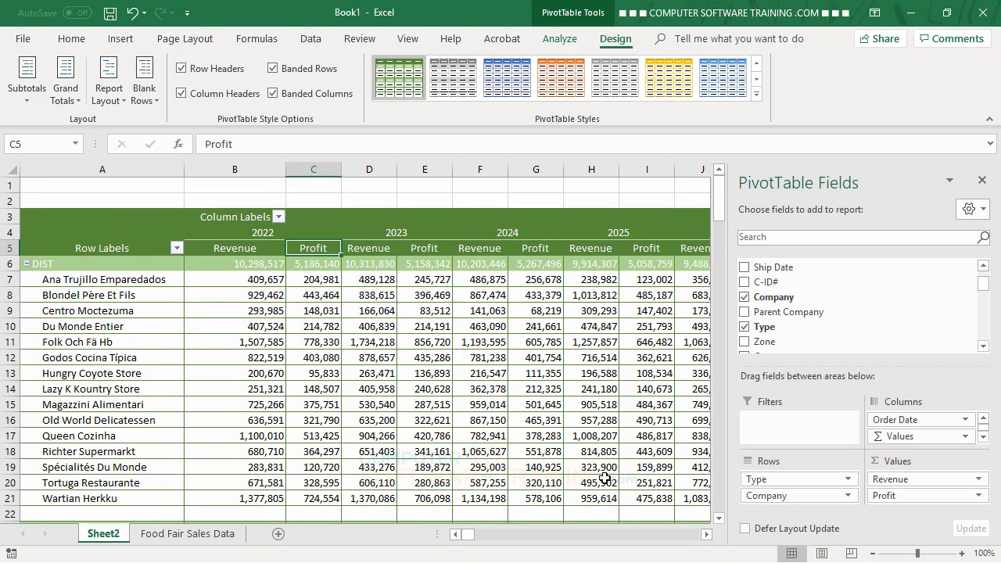
Replace Company with Country beneath Type in the PivotTable rows and review the countries within each type.
left_click_drag(763, 498, 611, 469)
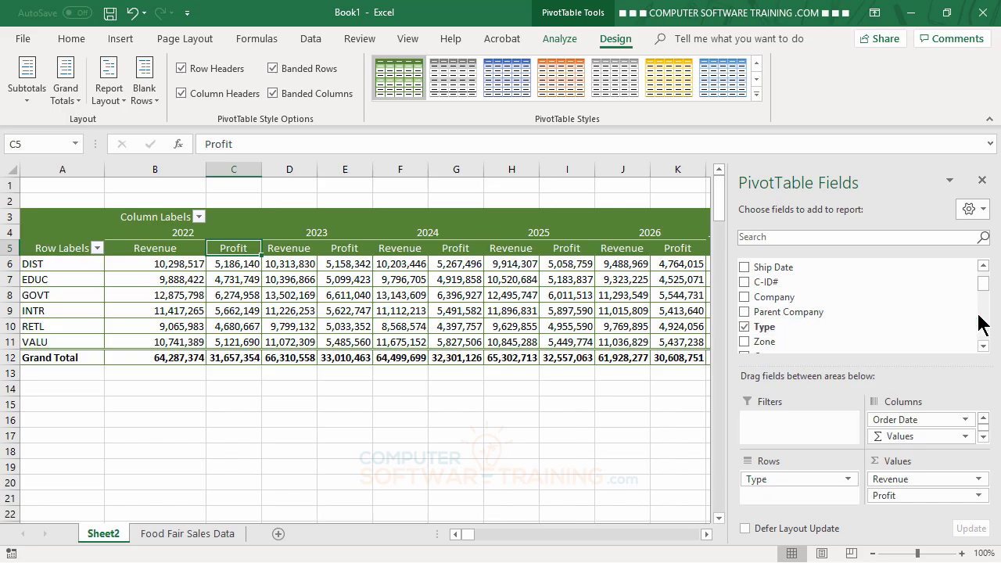
left_click(983, 346)
left_click(983, 346)
left_click(984, 346)
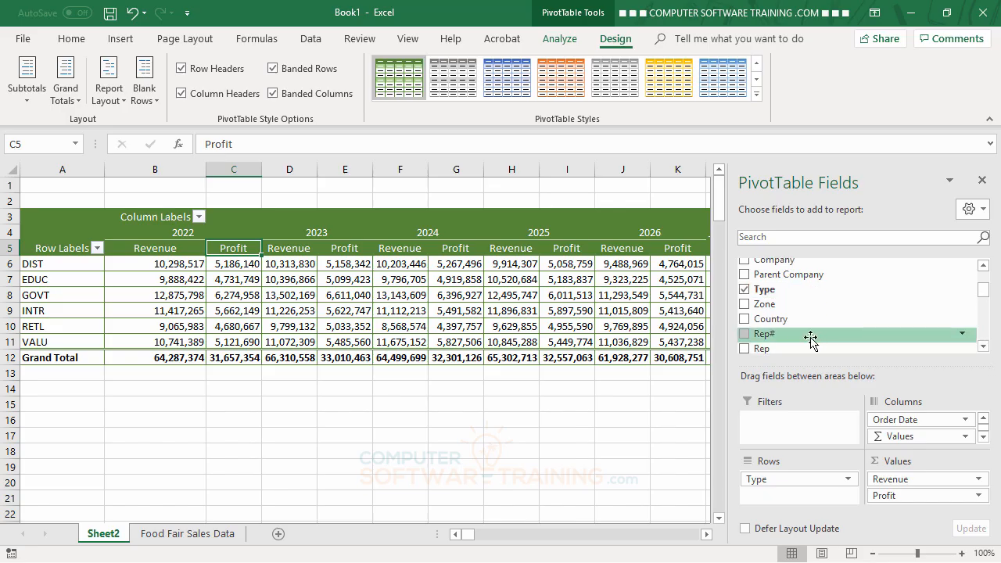
left_click_drag(779, 320, 796, 498)
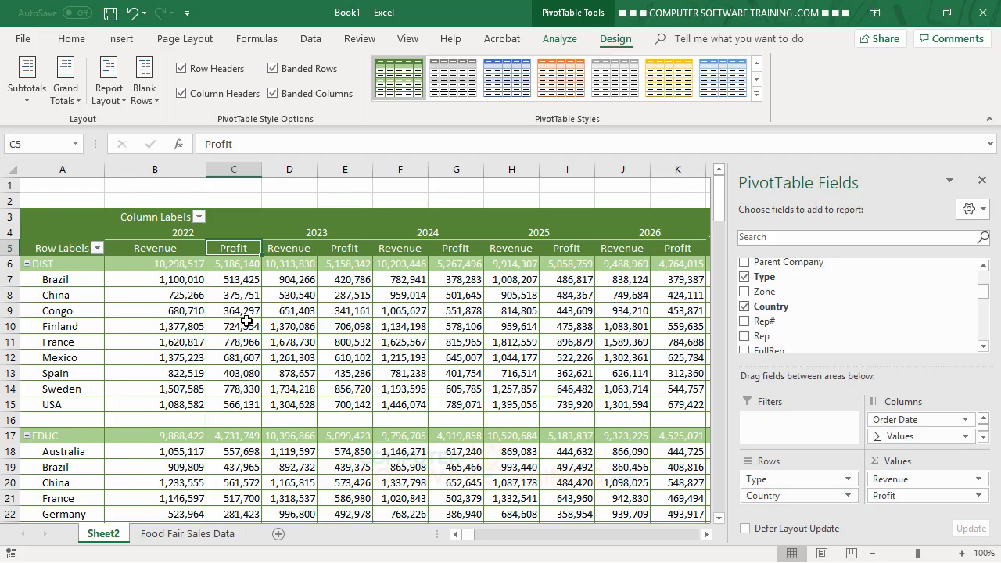
scroll(246, 321, "down", 7)
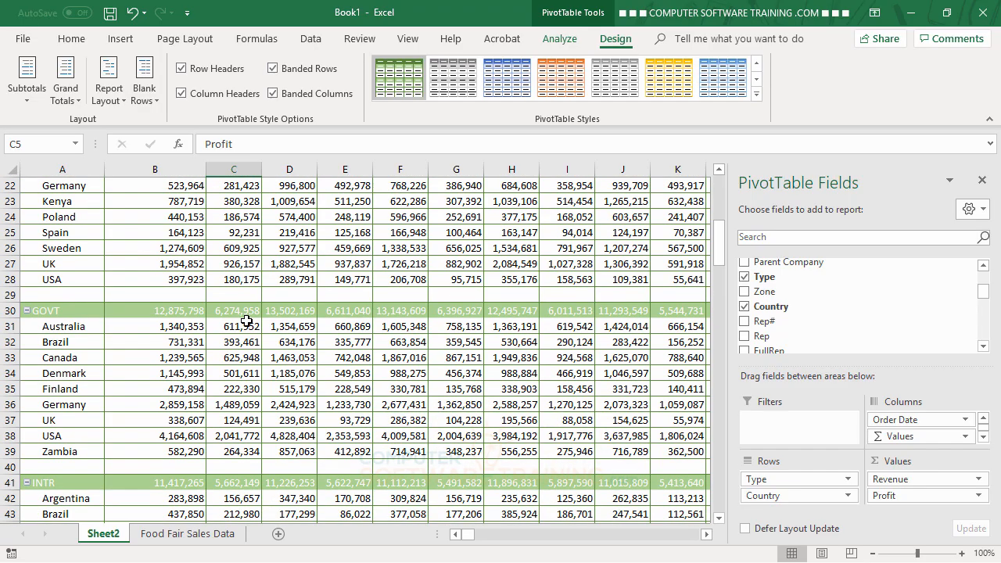
scroll(247, 321, "down", 2)
scroll(247, 321, "up", 9)
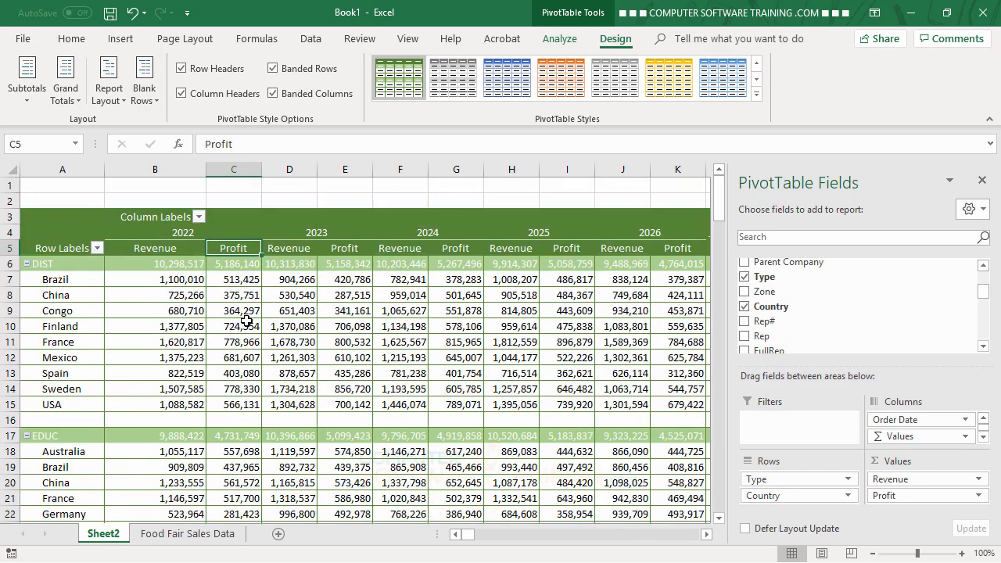
Replace Country with Zone beneath Type in the PivotTable rows and review the zones within each type.
mouse_move(231, 334)
left_click_drag(758, 499, 572, 468)
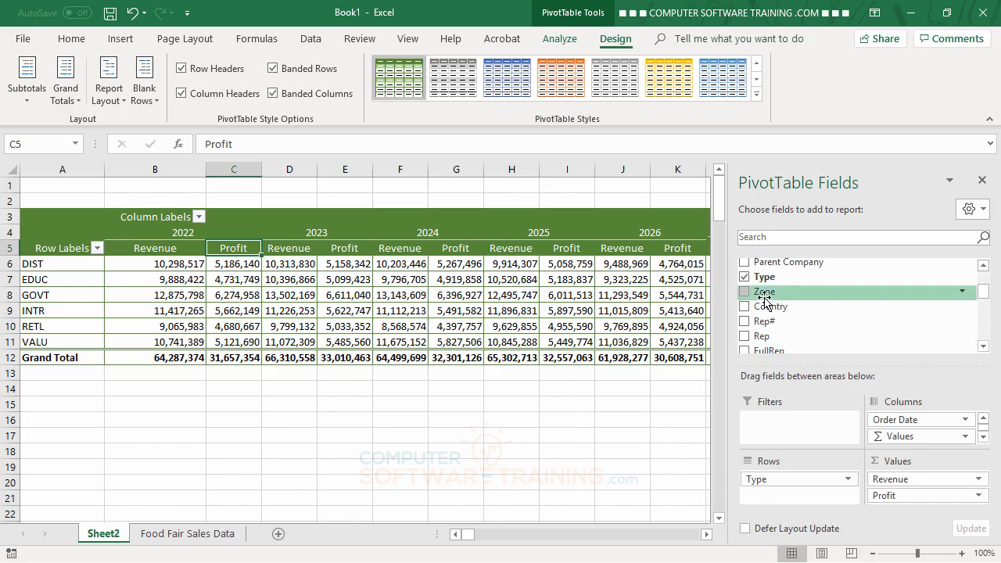
left_click_drag(765, 301, 767, 496)
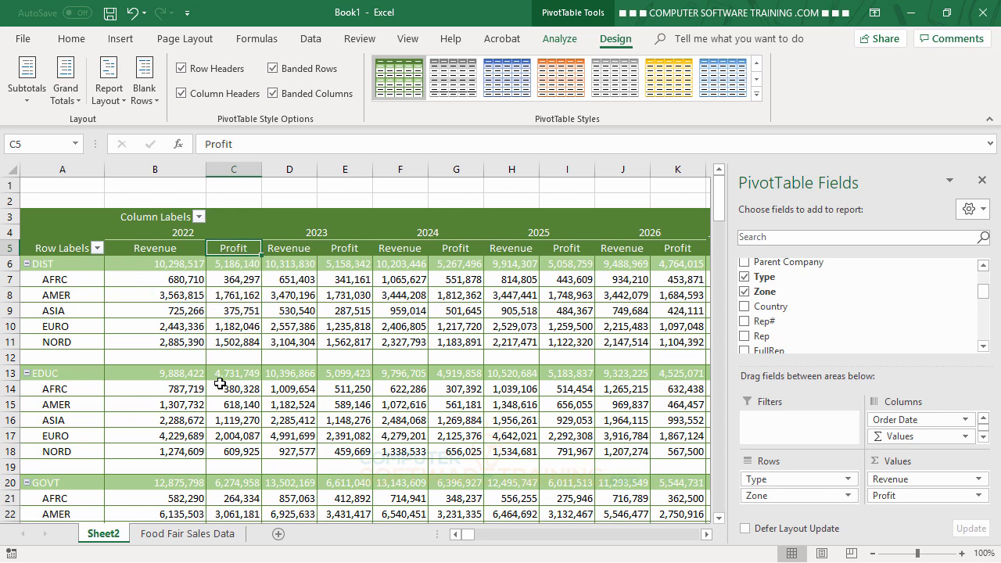
mouse_move(220, 382)
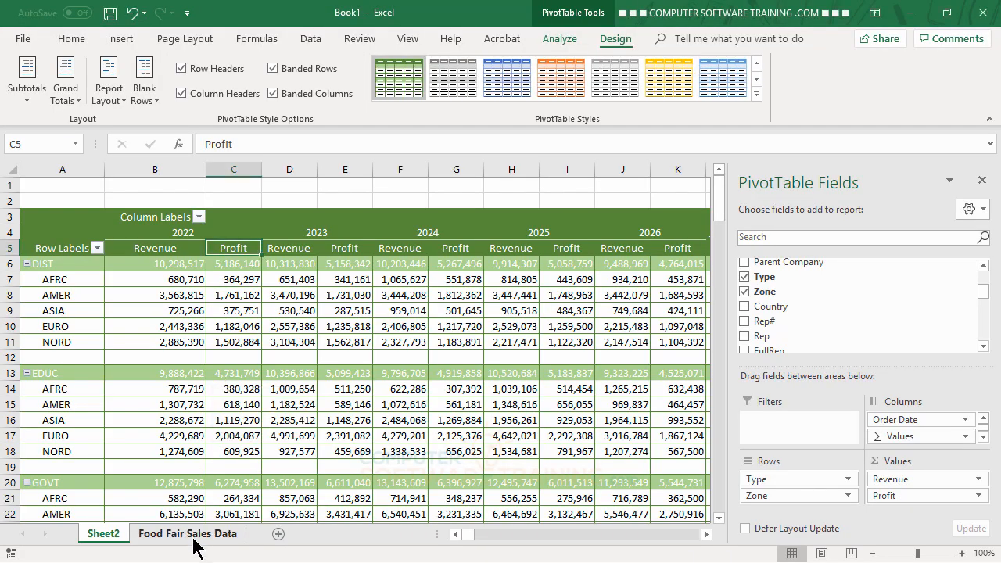
Examine the Vendor and FullProduct columns in the Food Fair Sales Data sheet.
left_click(187, 534)
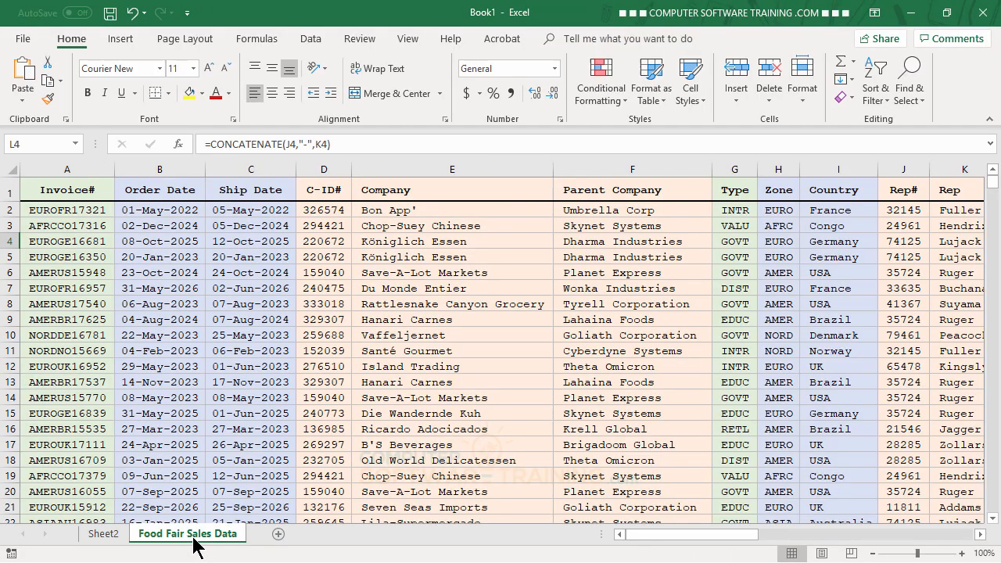
left_click_drag(712, 539, 910, 537)
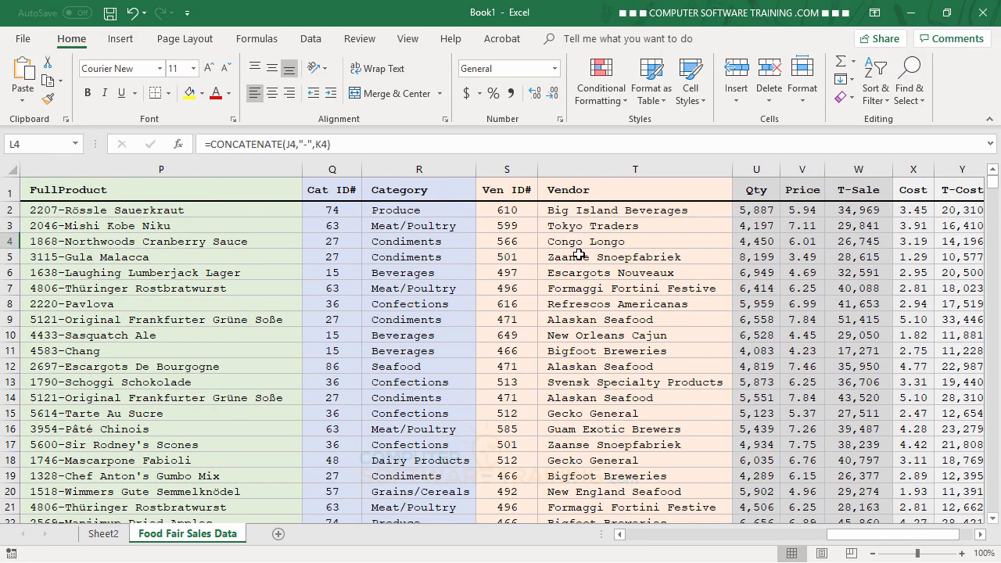
left_click(583, 212)
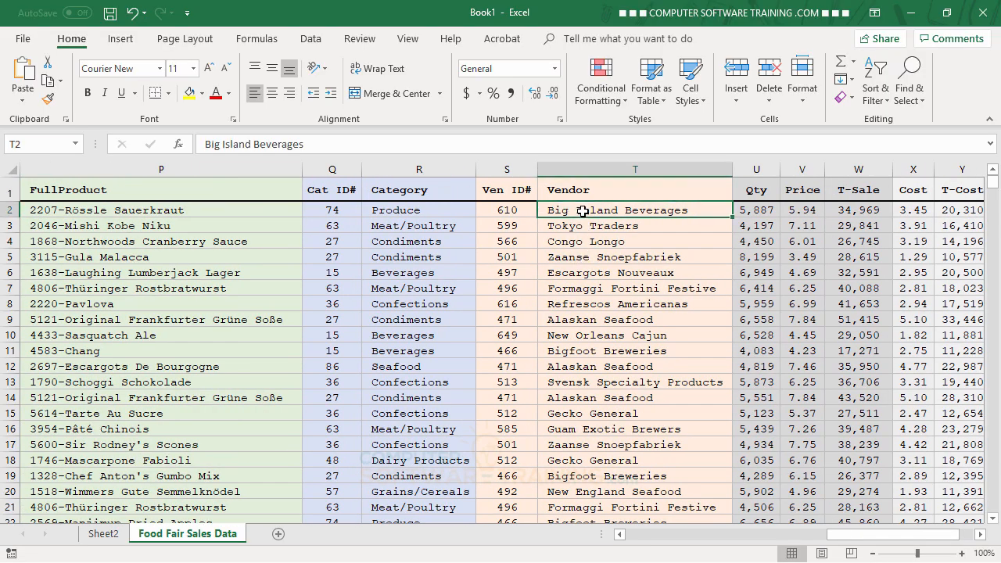
left_click(170, 213)
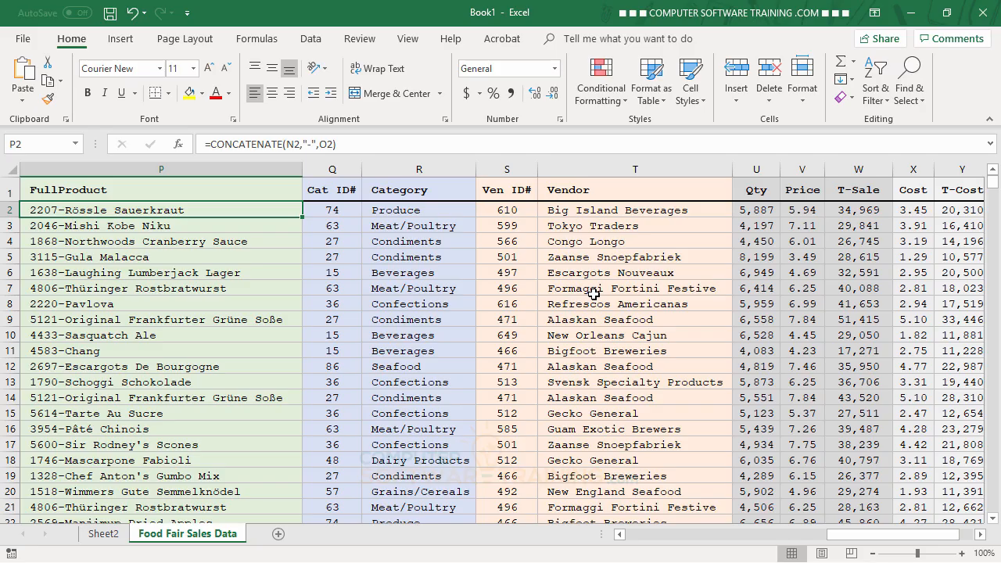
Return to Sheet2 and replace Type and Zone in the PivotTable rows with Vendor.
left_click(102, 535)
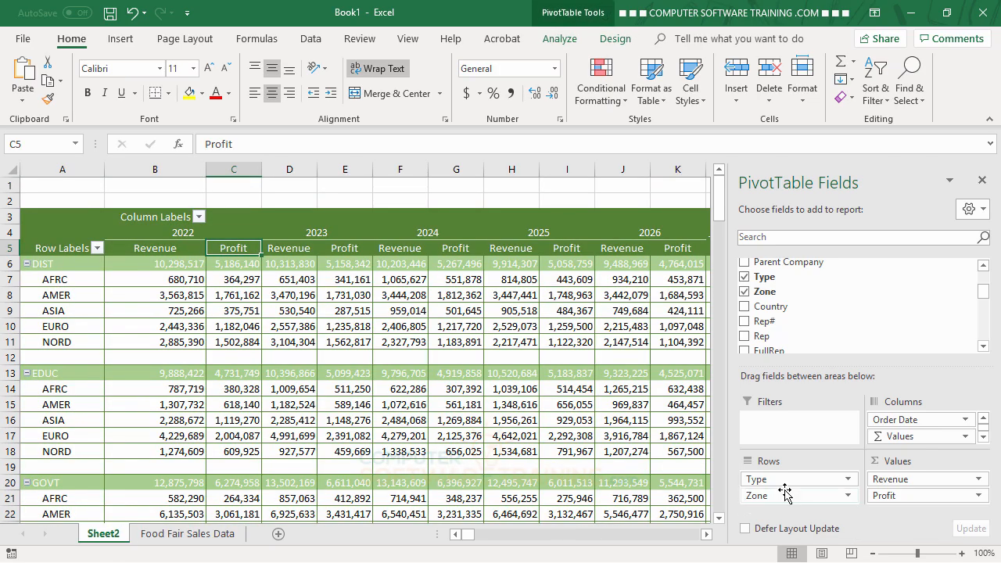
left_click_drag(778, 483, 622, 445)
left_click_drag(769, 482, 579, 451)
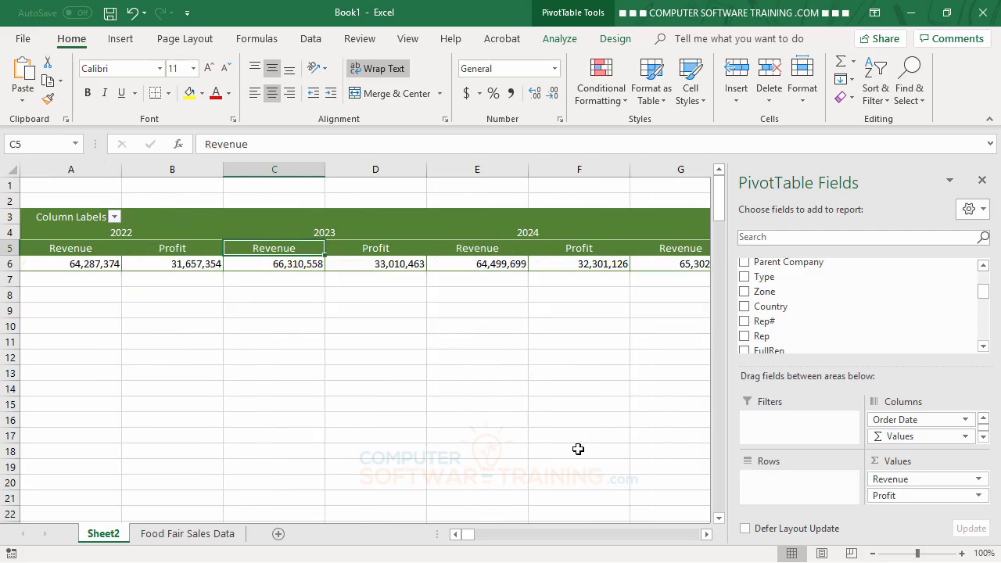
left_click_drag(978, 286, 978, 311)
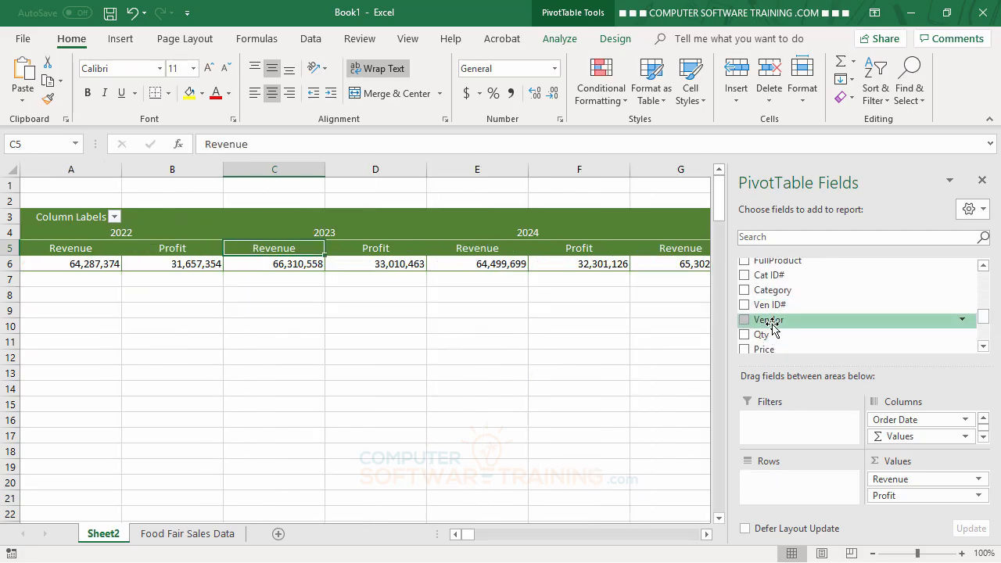
left_click_drag(774, 320, 777, 482)
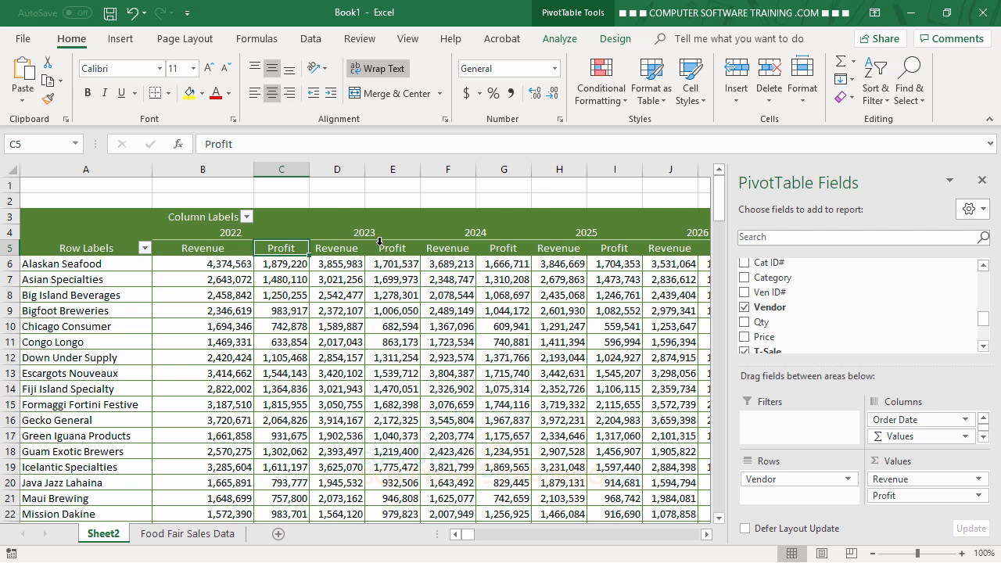
mouse_move(482, 310)
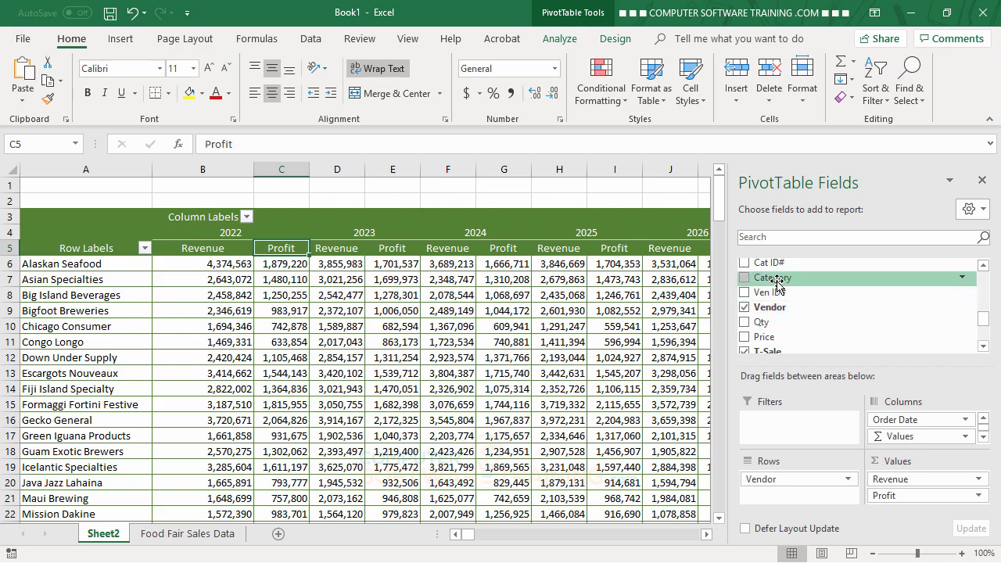
Nest Category beneath Vendor in the PivotTable rows, try Category as the outer level, and restore Vendor above Category.
left_click_drag(773, 281, 778, 493)
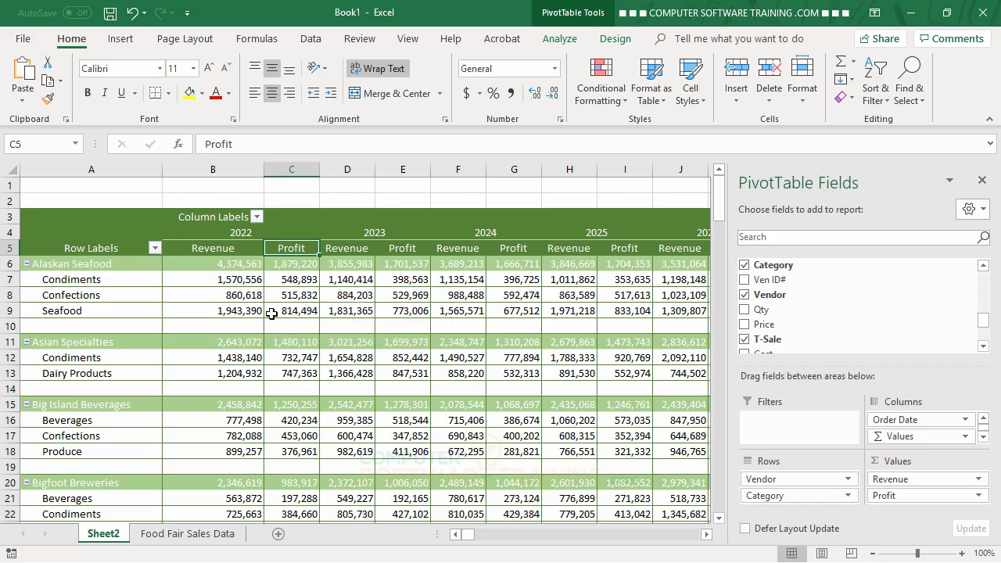
mouse_move(250, 313)
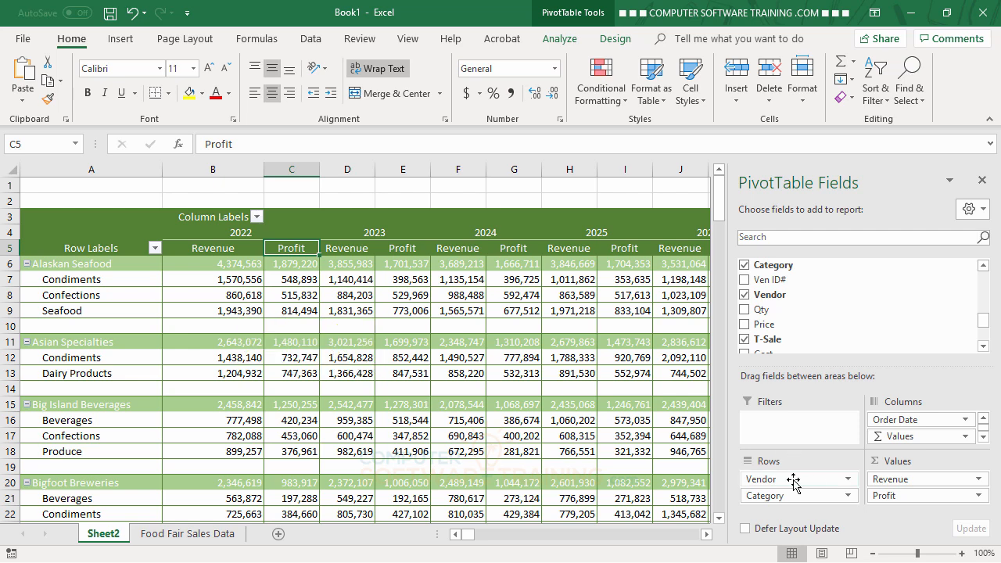
left_click_drag(777, 481, 781, 500)
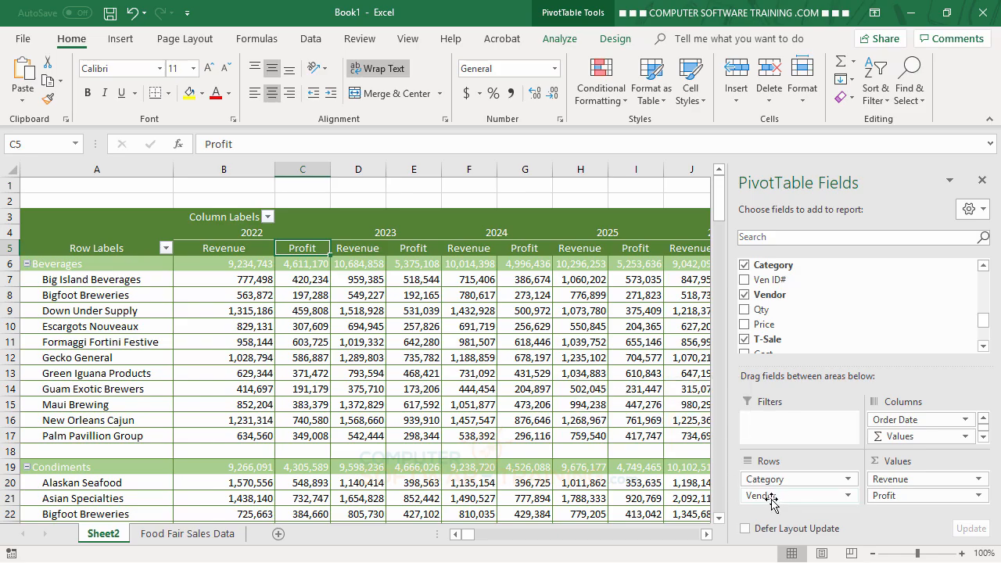
left_click_drag(772, 480, 773, 508)
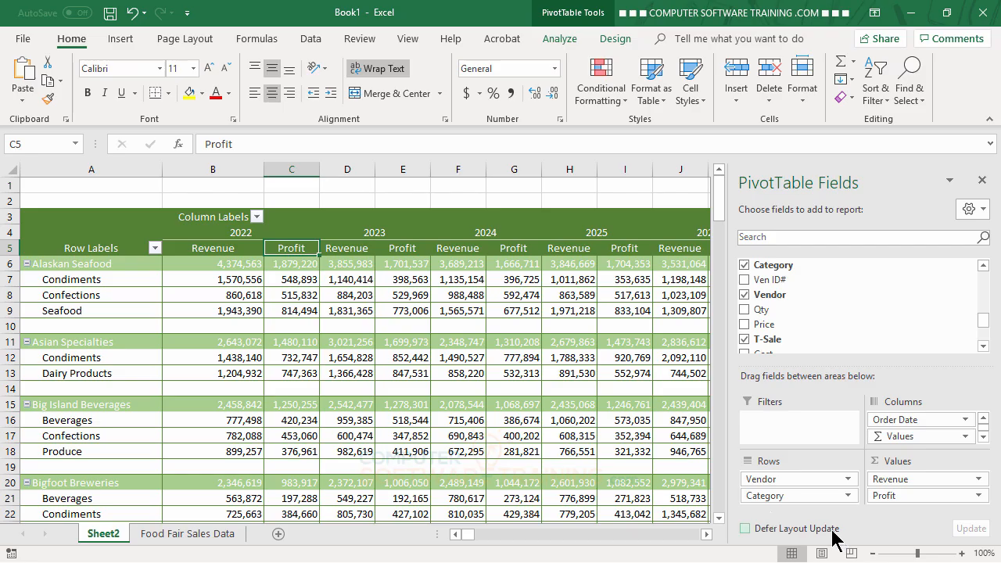
Add Product Name beneath Category in the PivotTable rows and review the products within each vendor and category.
scroll(988, 270, "up", 4)
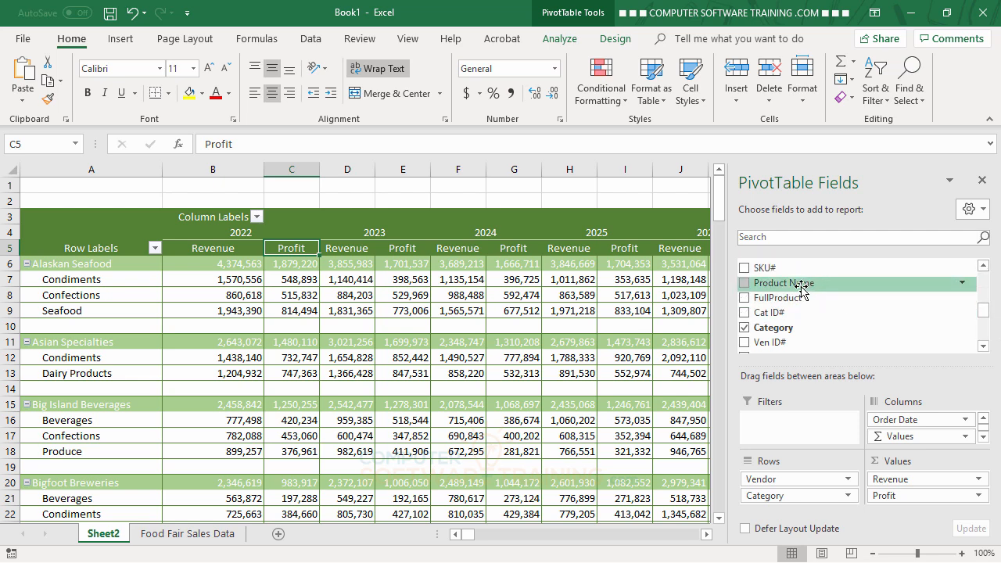
left_click_drag(801, 289, 802, 508)
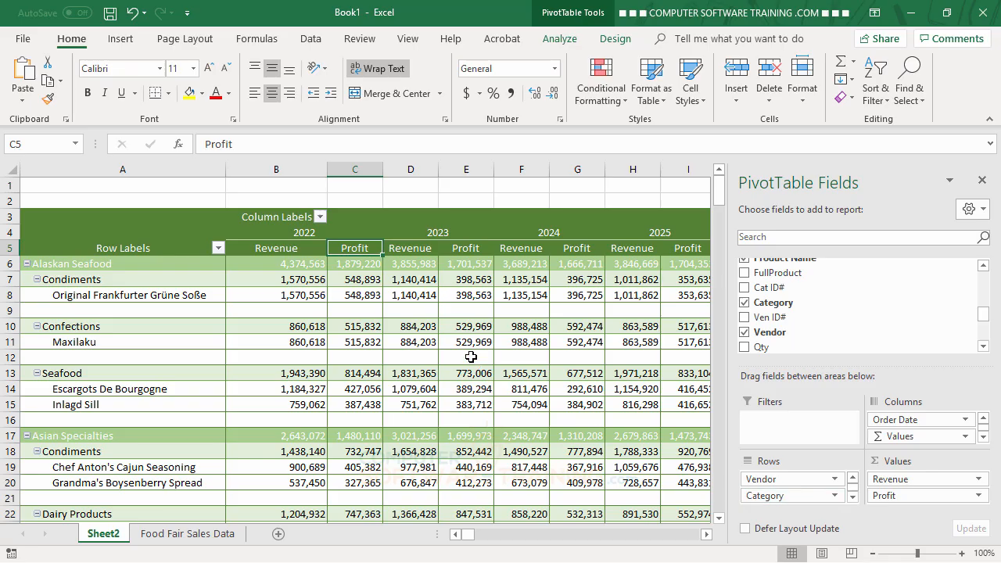
scroll(453, 321, "down", 5)
scroll(452, 321, "down", 13)
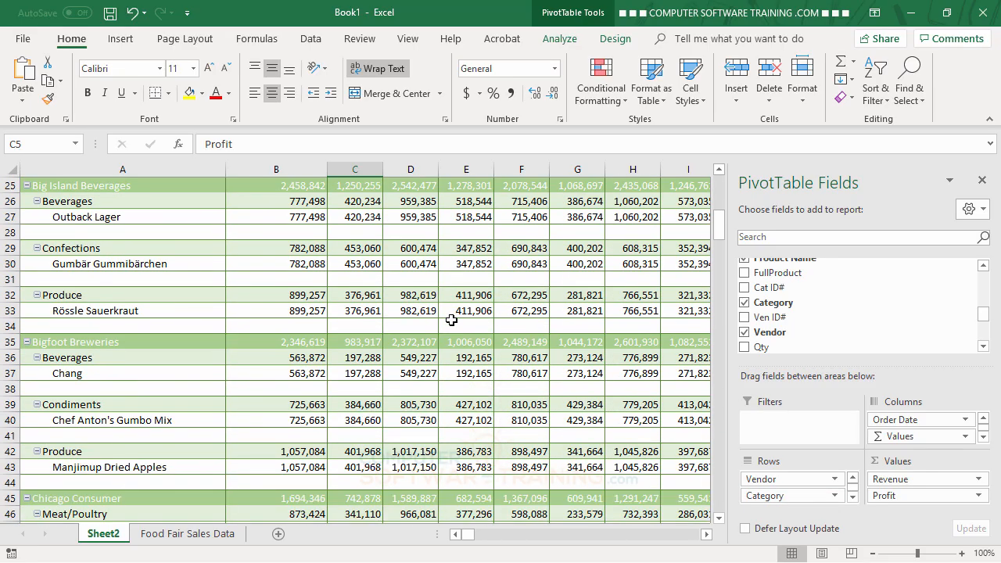
scroll(451, 320, "down", 3)
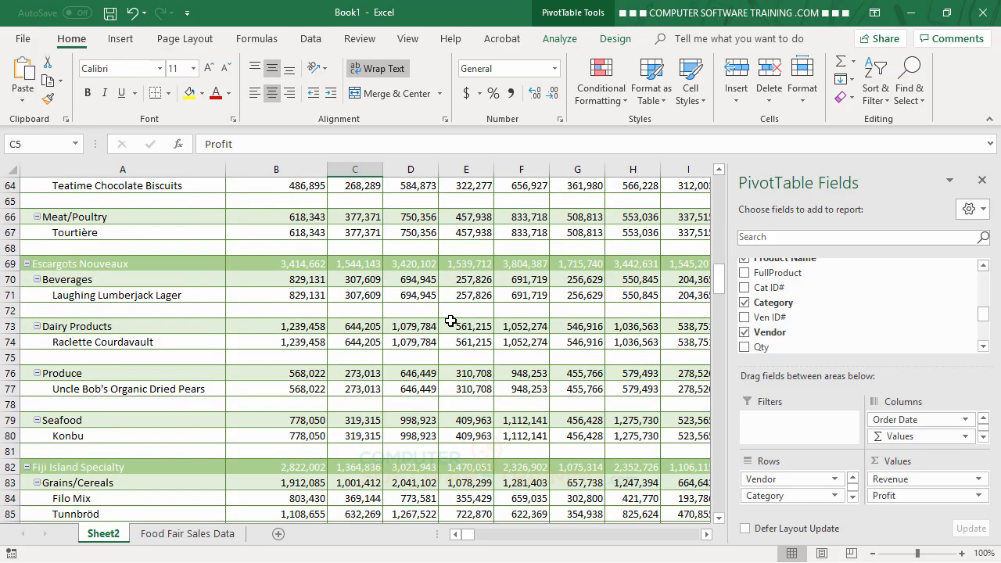
scroll(451, 321, "up", 9)
scroll(452, 321, "up", 9)
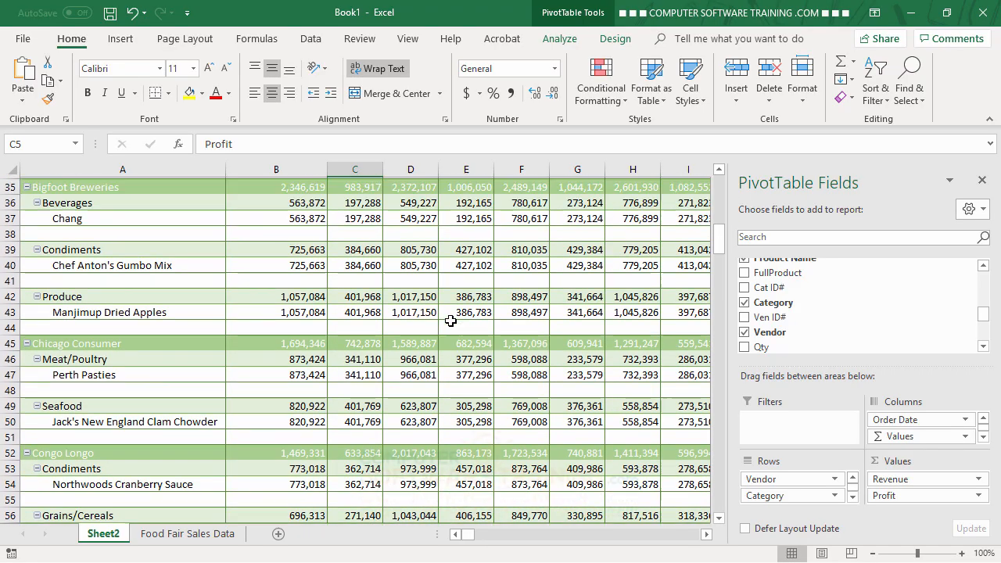
scroll(451, 321, "up", 2)
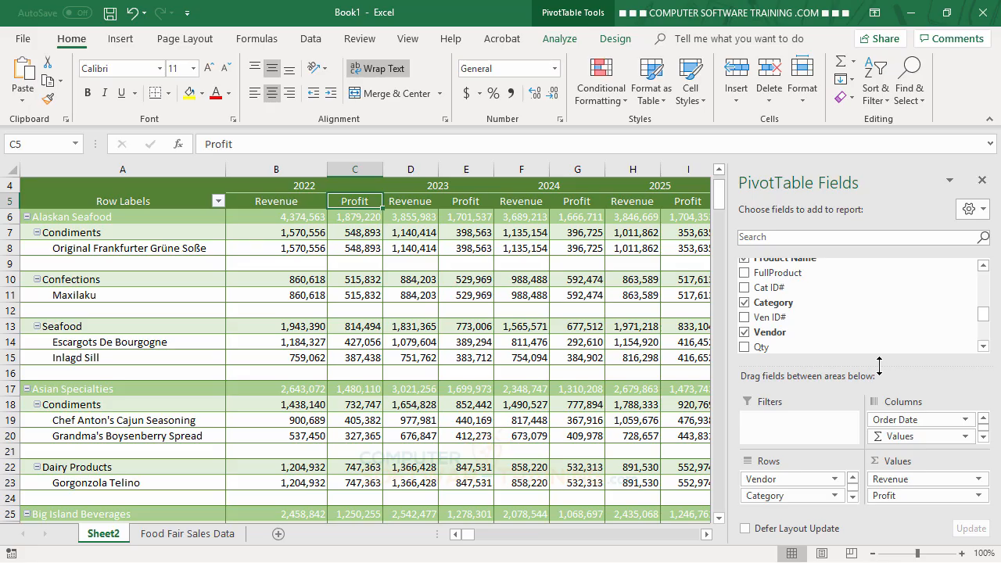
Enlarge the field areas section, try Vendor as the innermost row level beneath Product Name, and restore it above Category.
left_click_drag(880, 366, 881, 327)
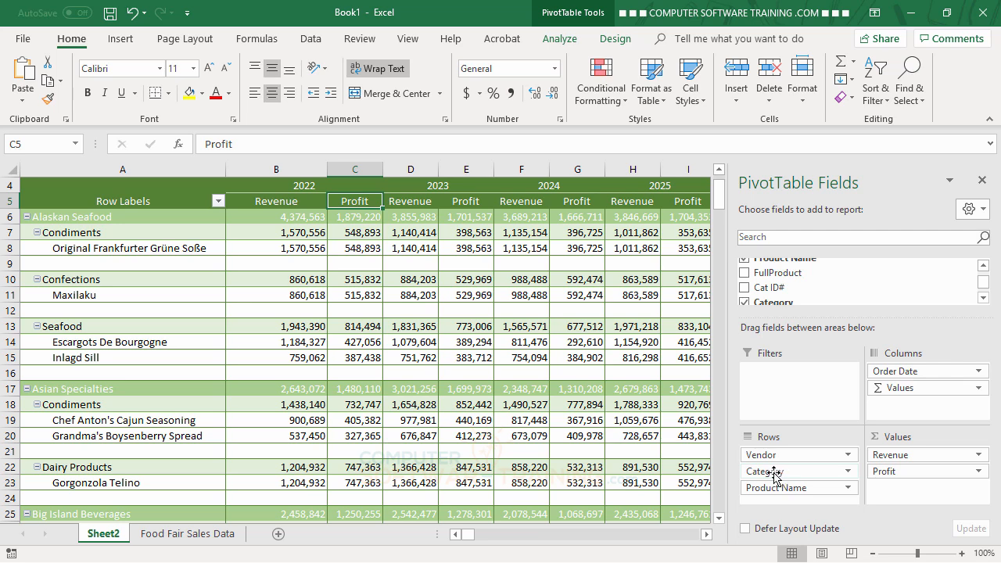
left_click_drag(774, 473, 778, 501)
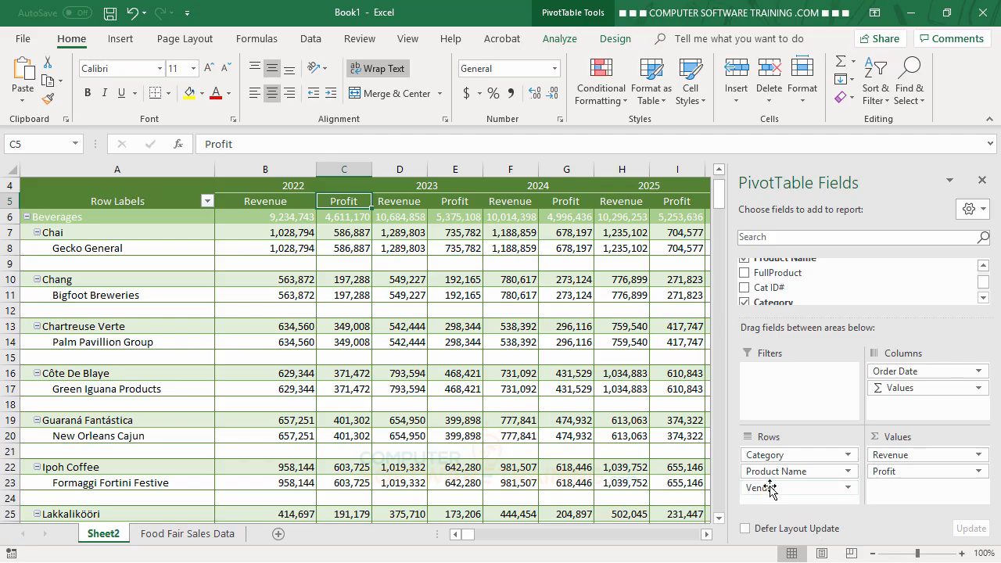
left_click_drag(771, 490, 774, 455)
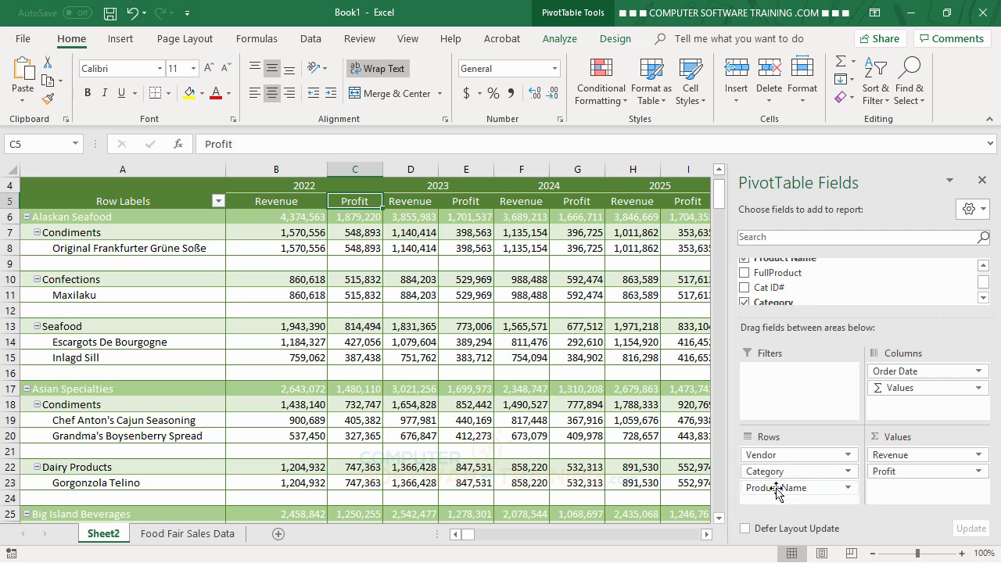
Reposition Product Name directly beneath Vendor in the PivotTable rows and remove Category.
left_click_drag(776, 489, 642, 442)
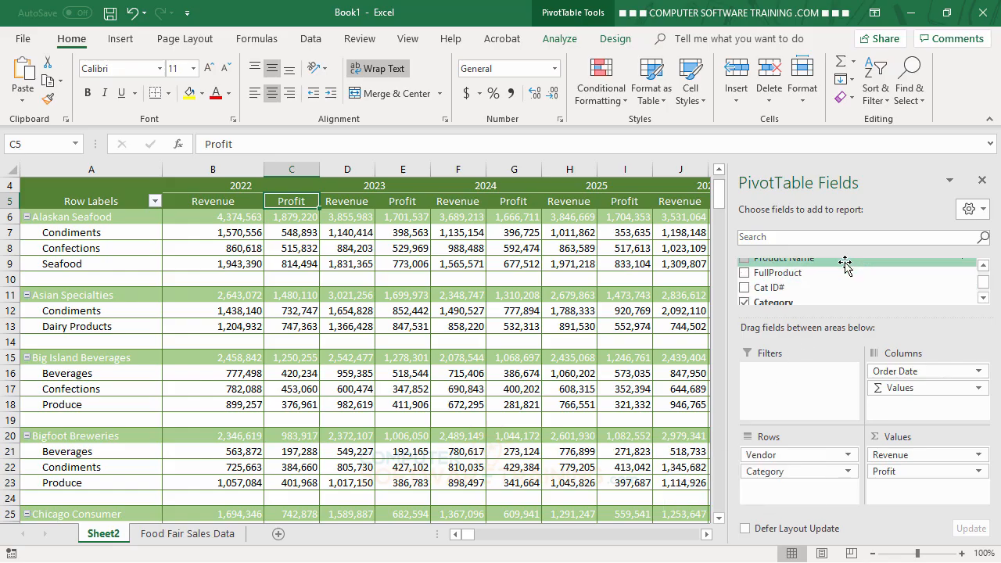
left_click(984, 265)
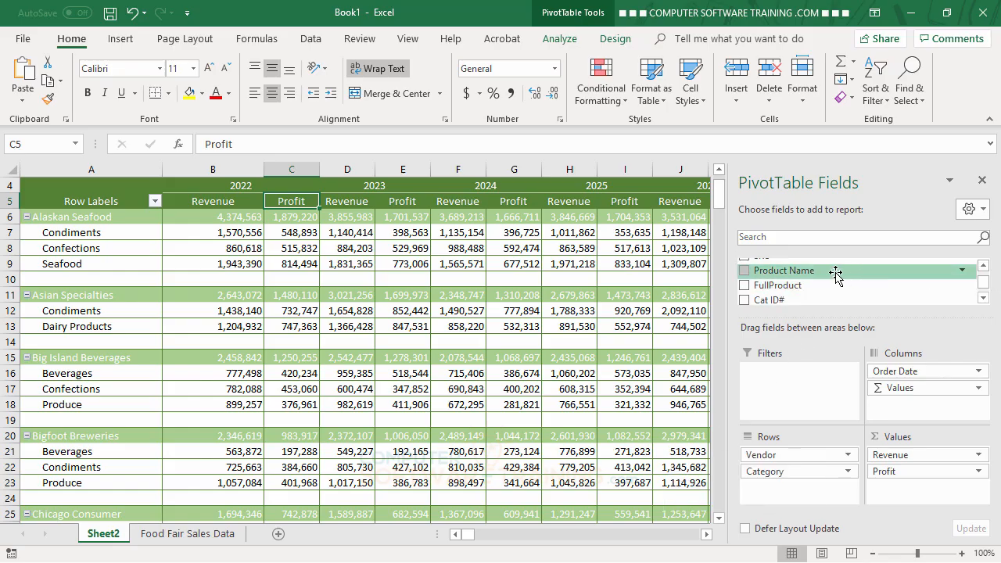
left_click_drag(796, 275, 790, 489)
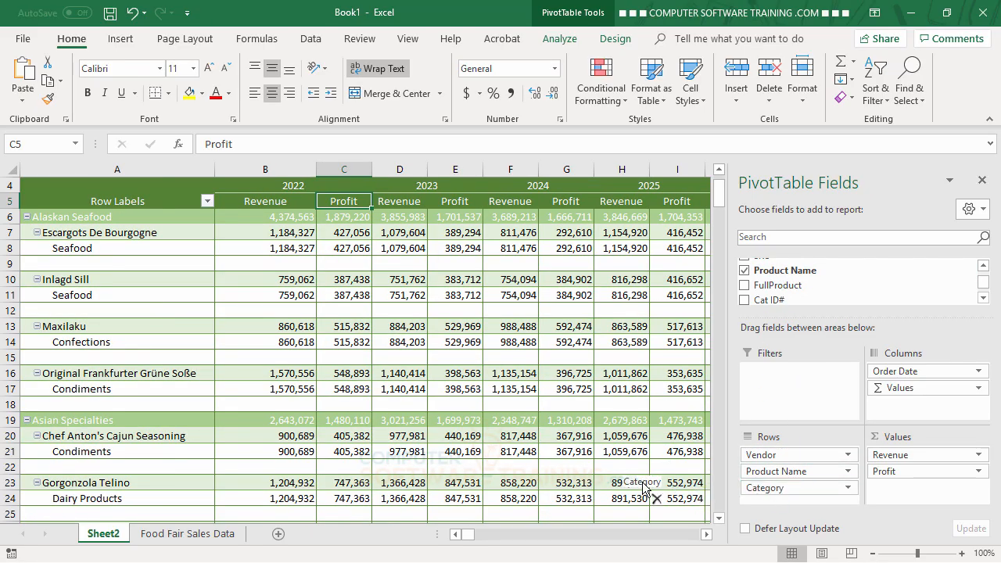
left_click_drag(639, 478, 639, 477)
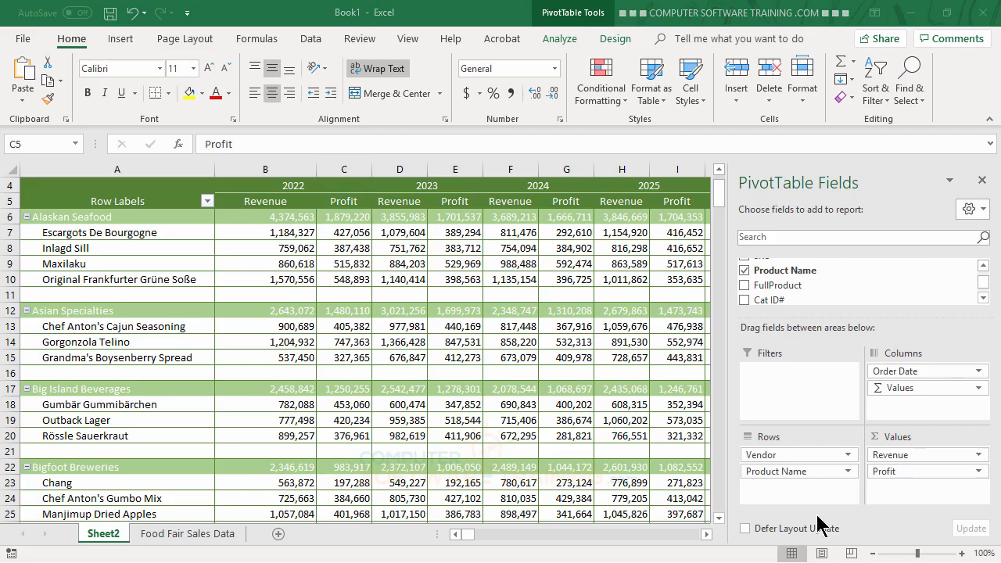
Replace Product Name with Country beneath Vendor in the PivotTable rows.
left_click_drag(785, 475, 600, 457)
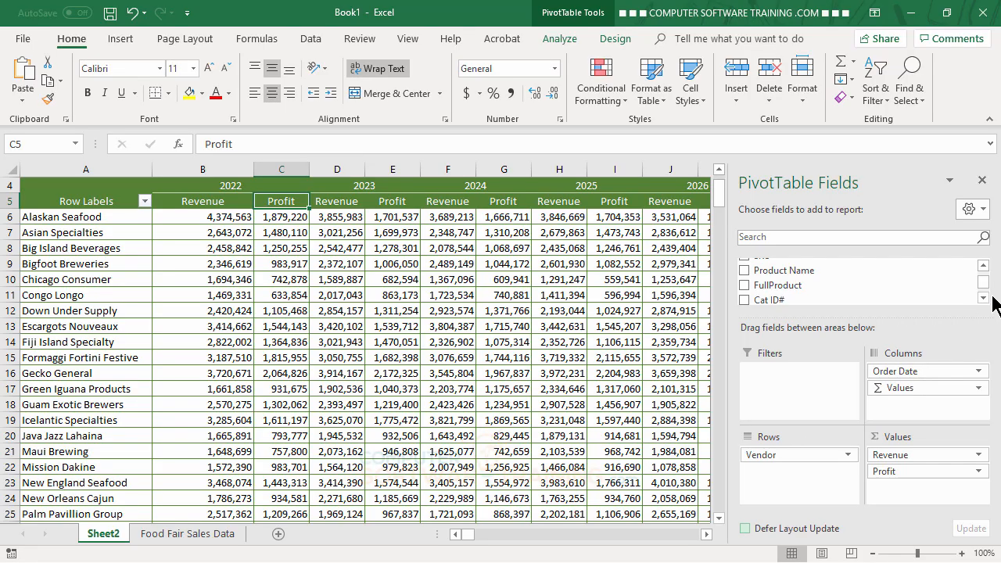
left_click(984, 267)
left_click(984, 266)
left_click(985, 267)
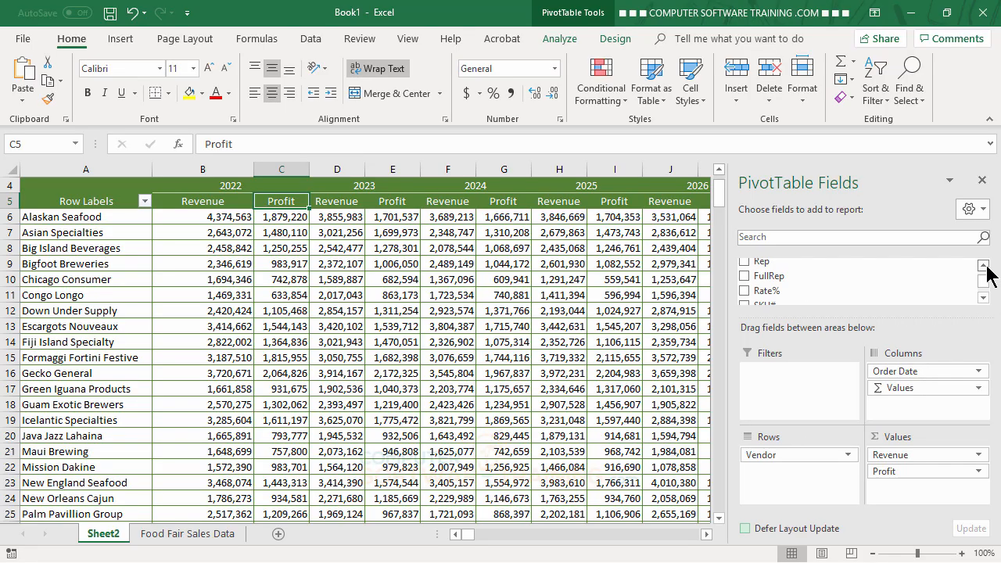
left_click(984, 267)
left_click(985, 267)
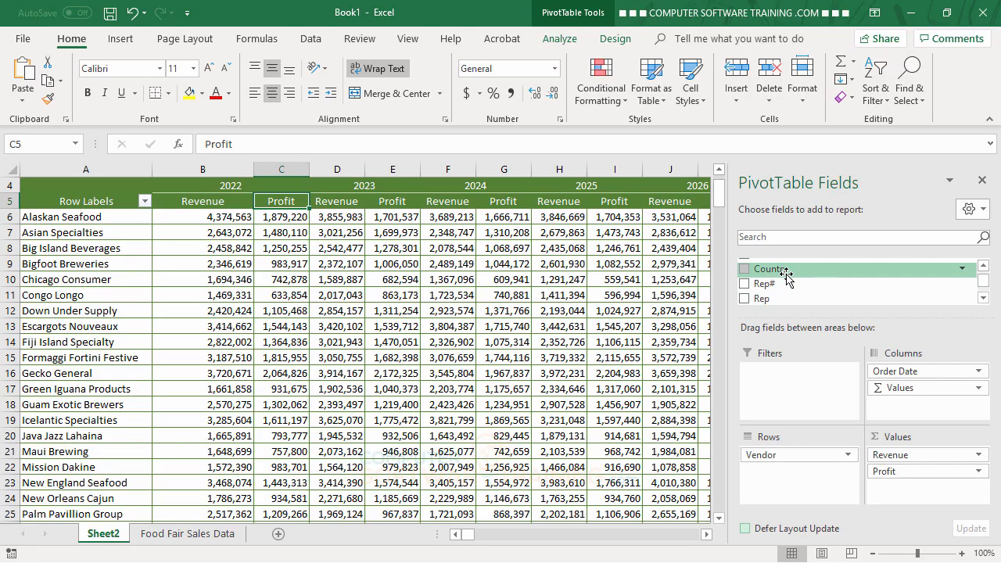
left_click_drag(787, 274, 779, 472)
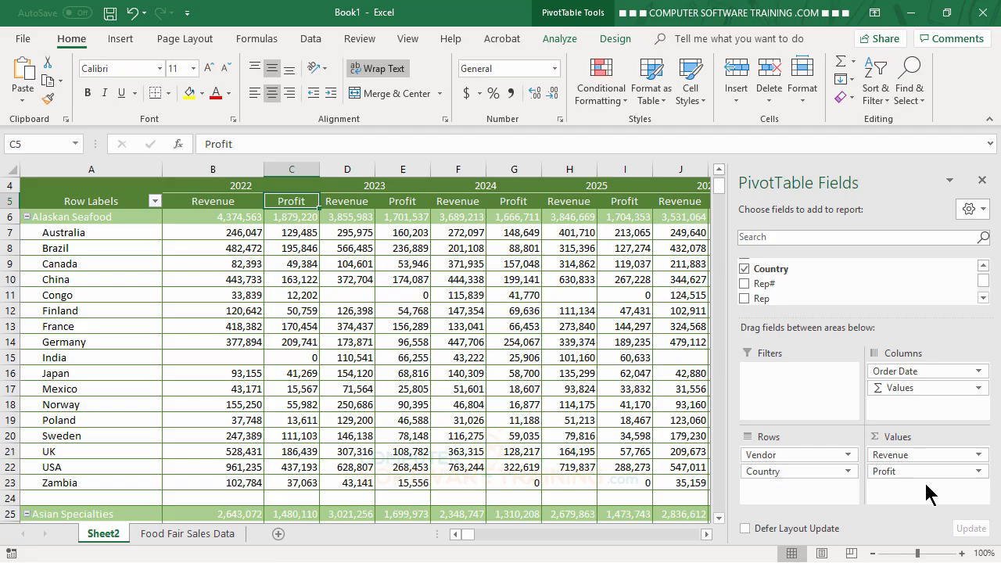
Try Country above Vendor in the PivotTable rows, and remove Country so that only Vendor is left.
left_click_drag(767, 461, 773, 483)
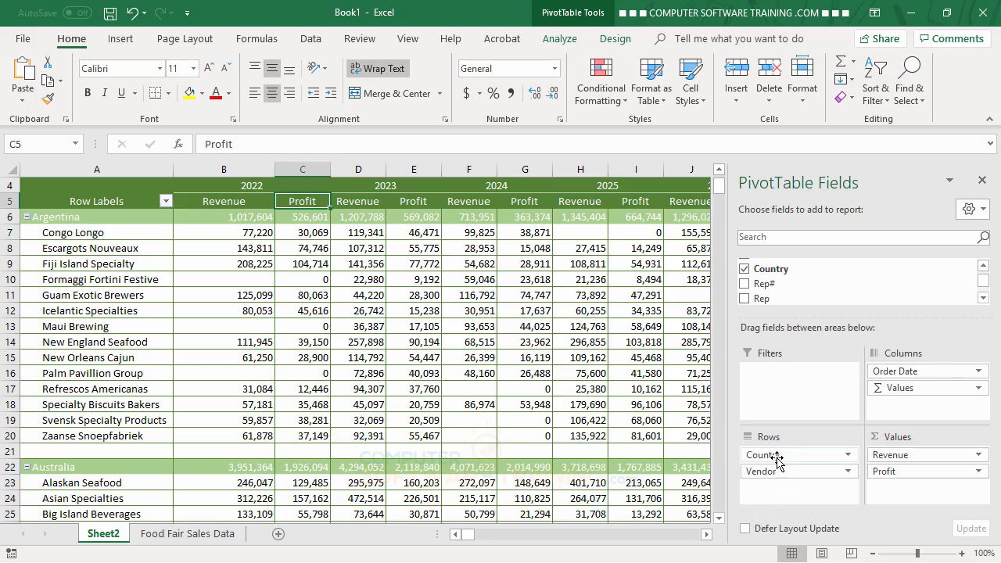
left_click_drag(782, 456, 682, 447)
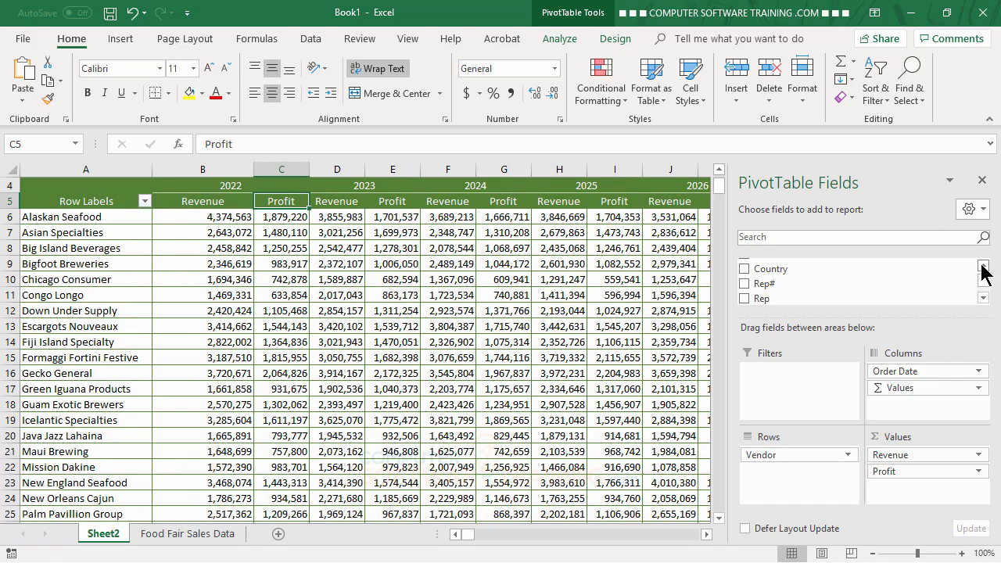
Add Zone to the PivotTable rows and place it above Vendor.
left_click(984, 266)
left_click(983, 266)
left_click(984, 267)
left_click_drag(782, 291, 780, 473)
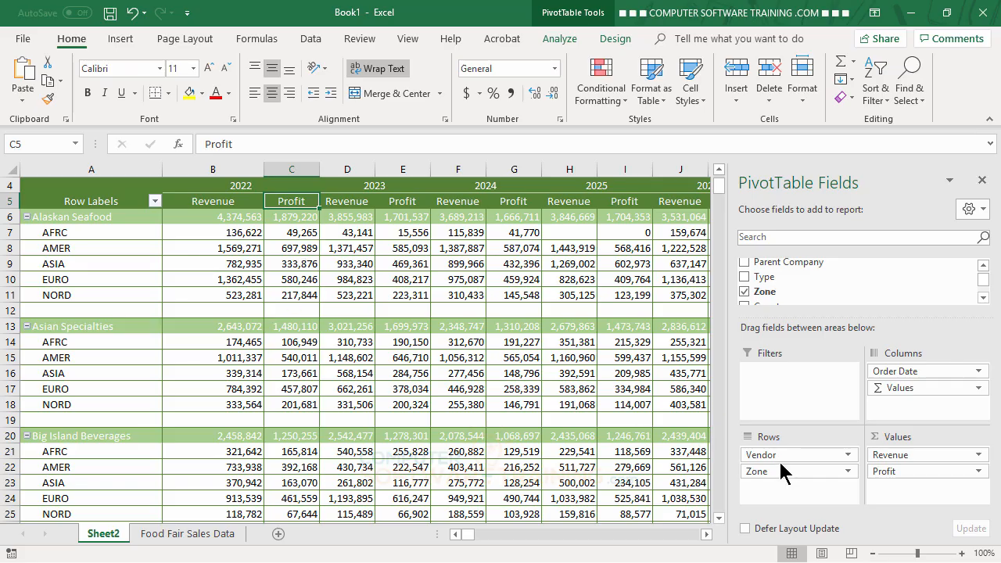
left_click_drag(782, 471, 751, 454)
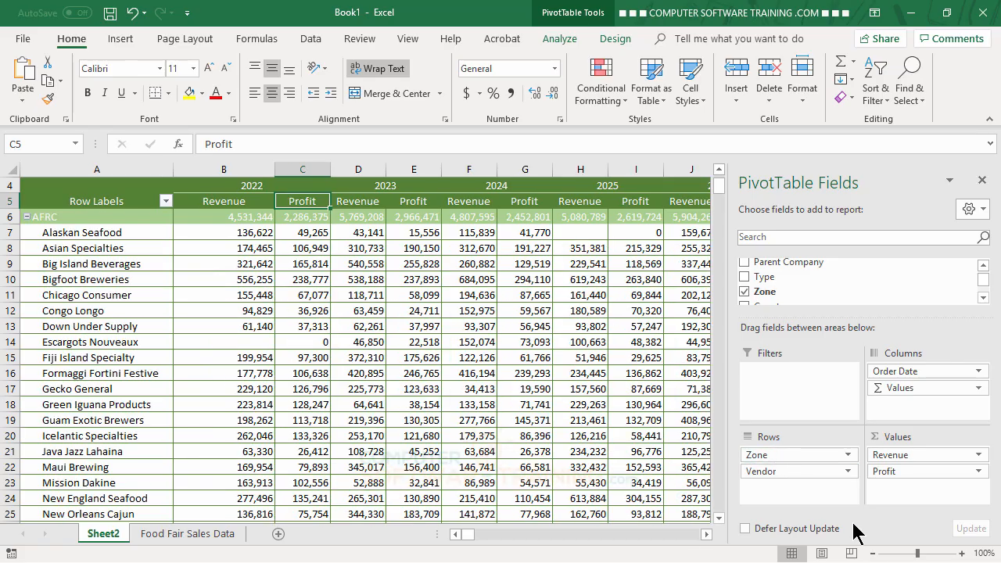
Review the vendors listed within each zone and remove Vendor from the PivotTable rows so that only Zone is left.
scroll(82, 360, "down", 11)
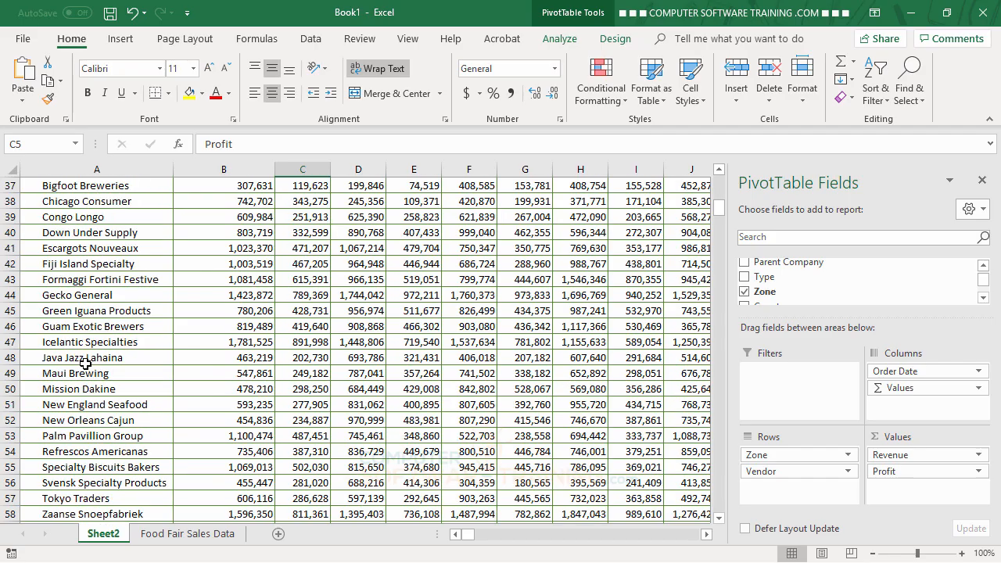
scroll(84, 362, "down", 5)
scroll(86, 363, "up", 6)
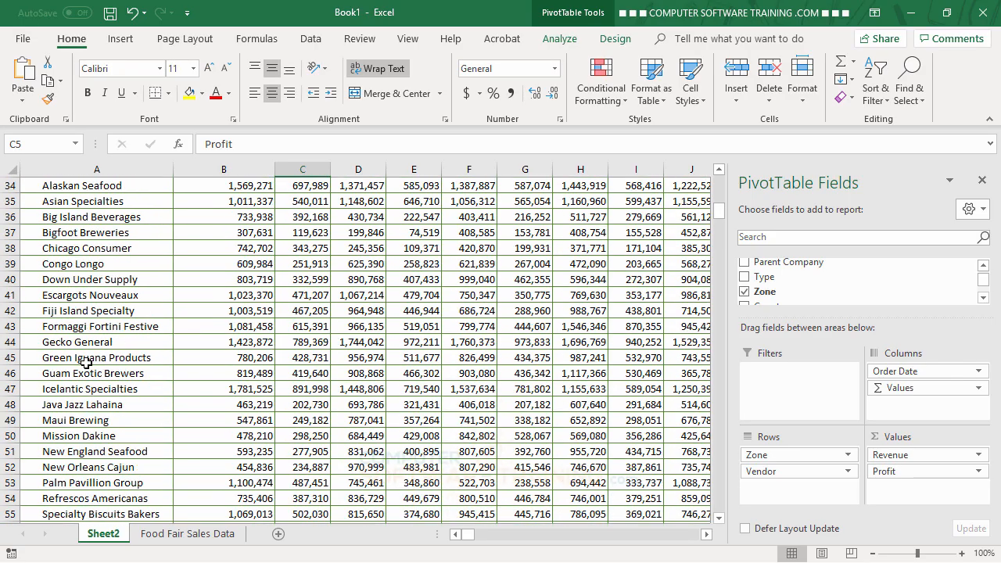
scroll(86, 362, "up", 11)
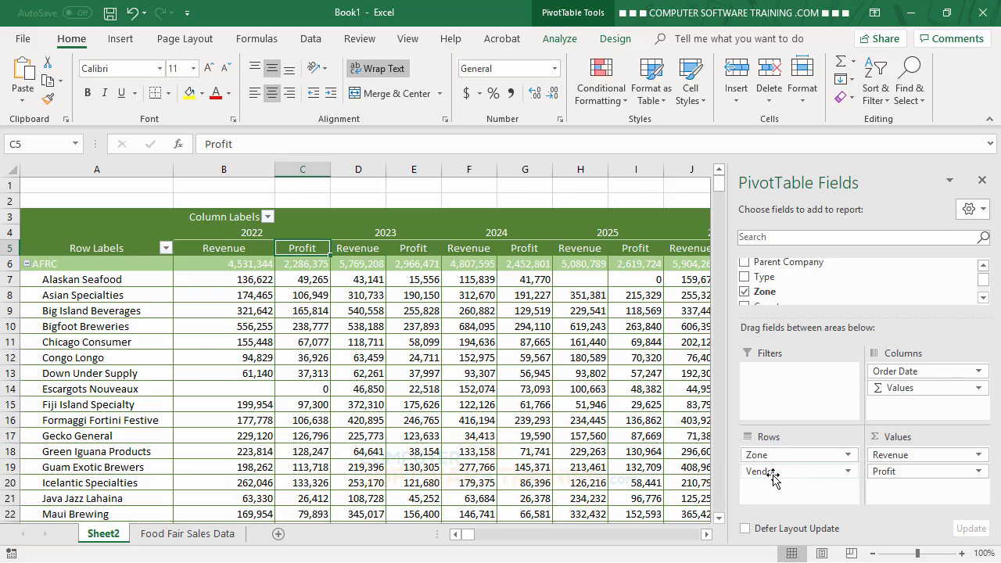
left_click_drag(773, 479, 613, 498)
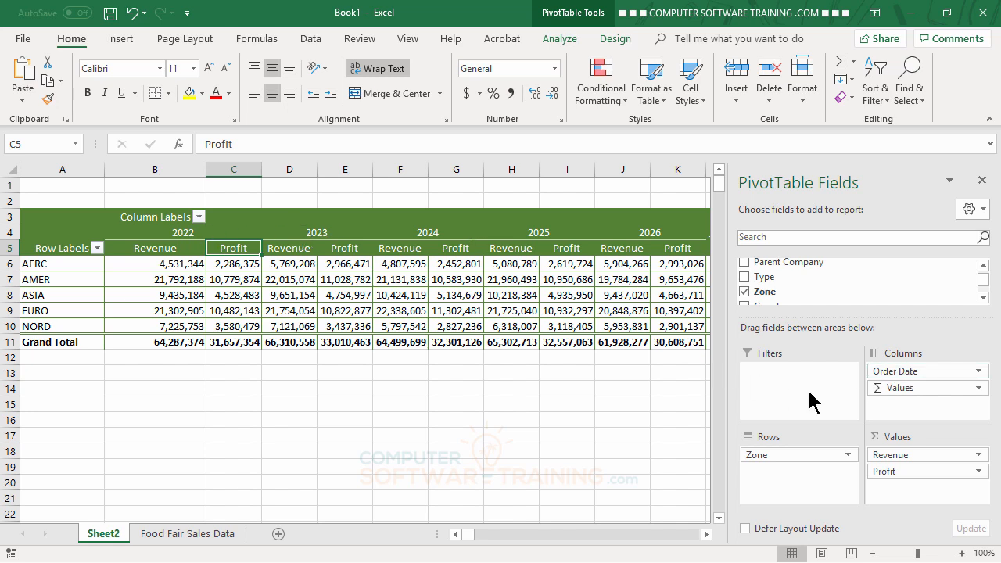
Try Order Date as a report filter, and return it to the PivotTable columns above Values.
left_click_drag(892, 372, 772, 378)
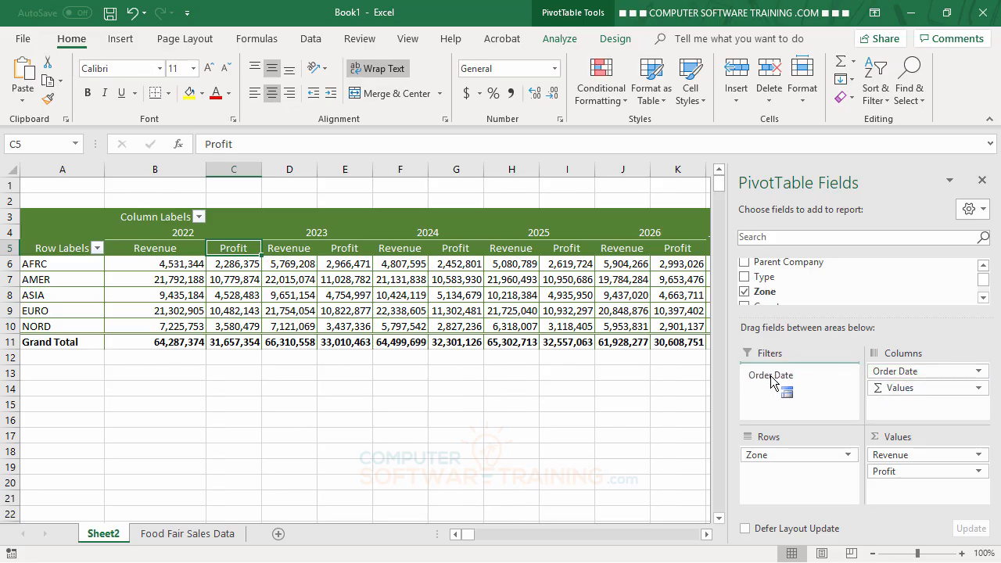
left_click_drag(772, 379, 773, 383)
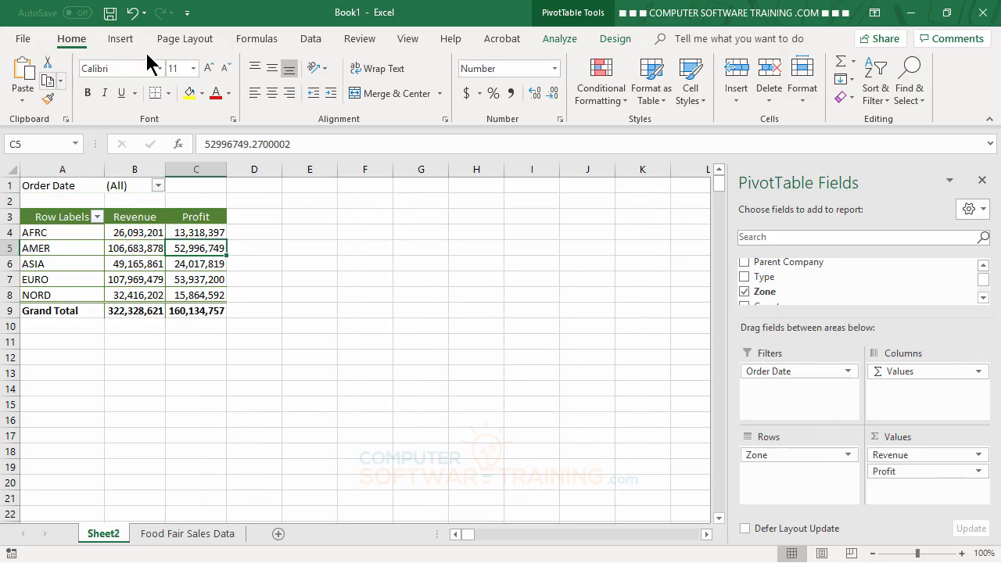
left_click_drag(771, 375, 898, 379)
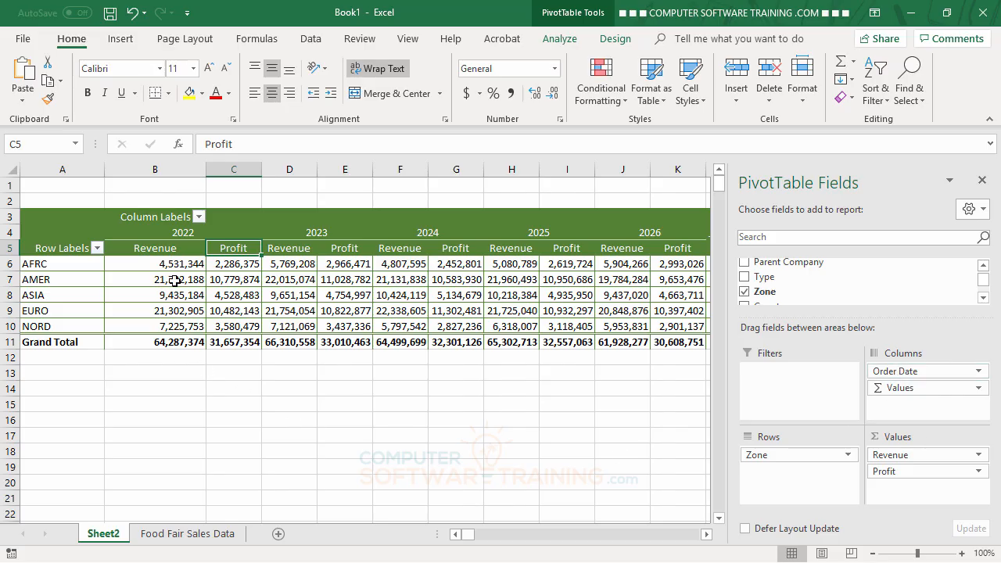
Group the Order Date column headings by both Months and Years.
left_click(315, 232)
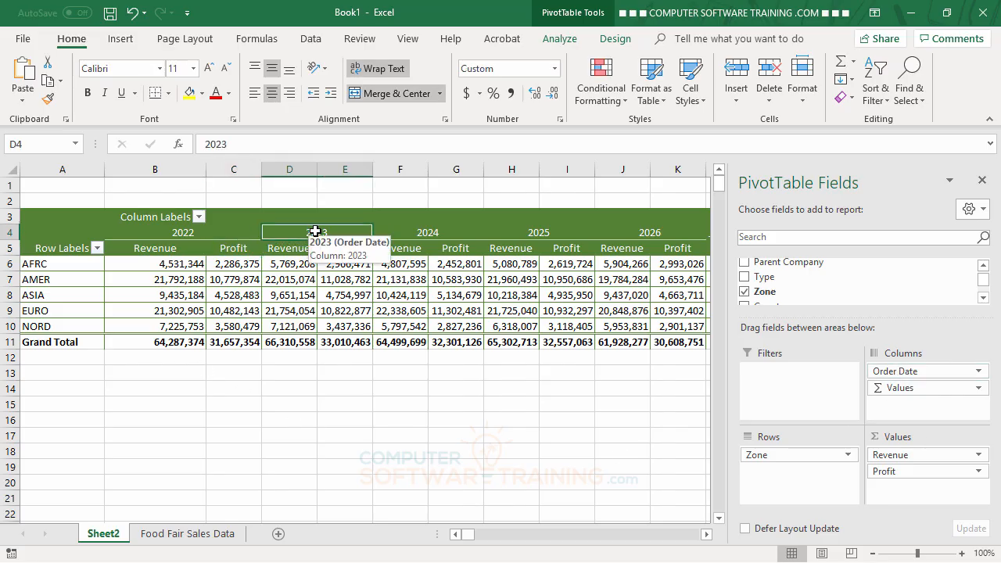
left_click(561, 40)
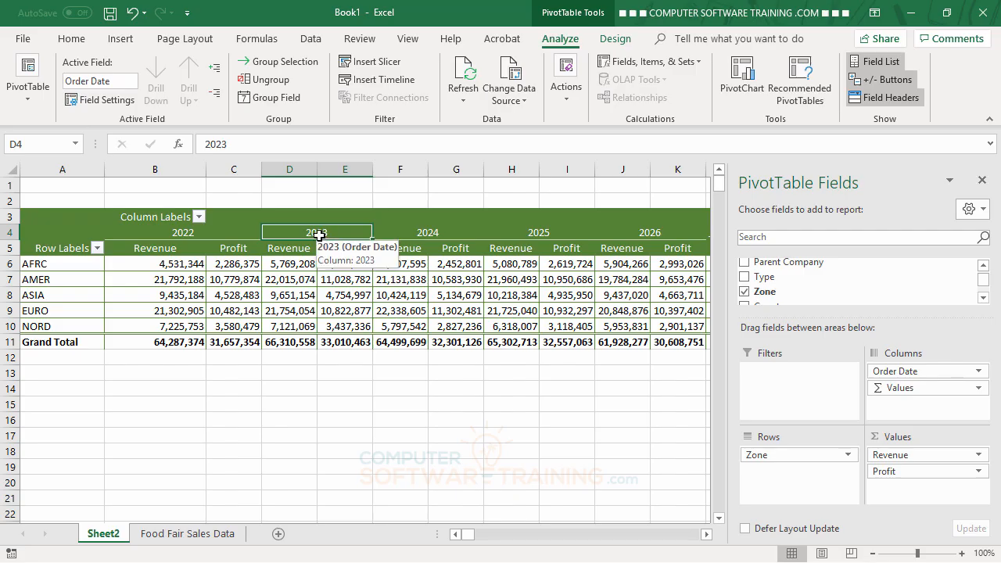
left_click(273, 102)
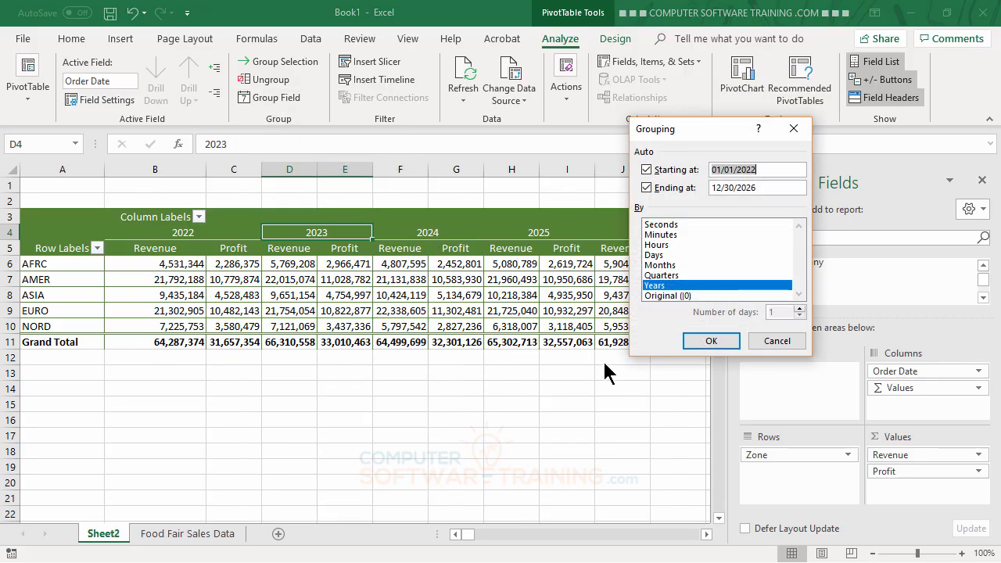
left_click(661, 266)
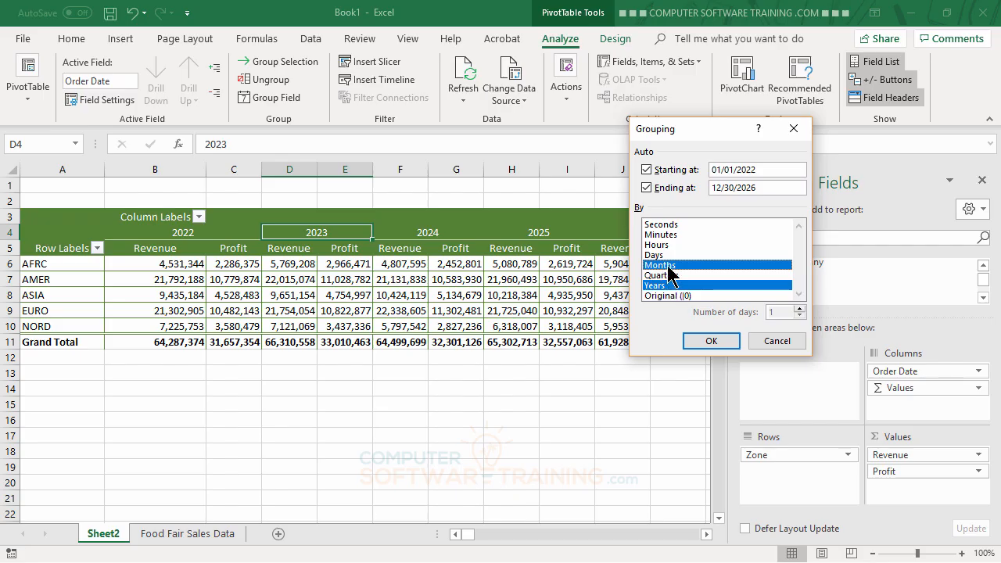
left_click(712, 341)
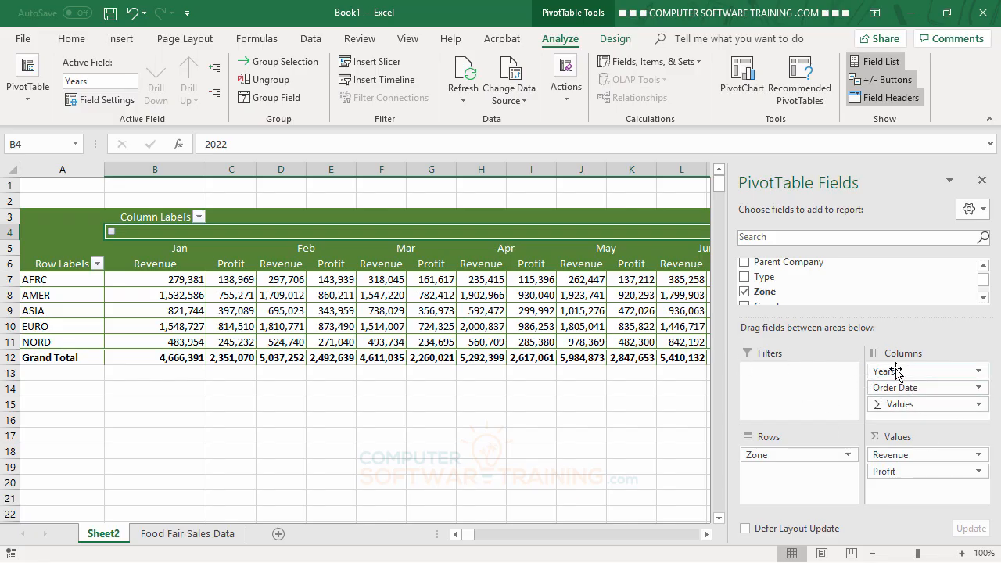
Move Years from the columns to the report filters and show only 2022 in the monthly PivotTable.
left_click_drag(898, 374, 778, 383)
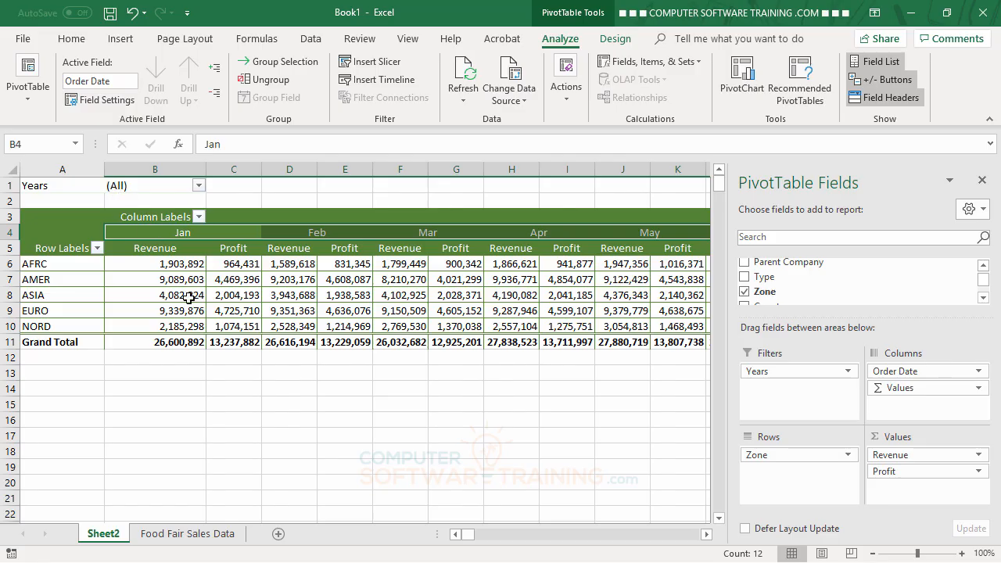
mouse_move(199, 283)
left_click(185, 267)
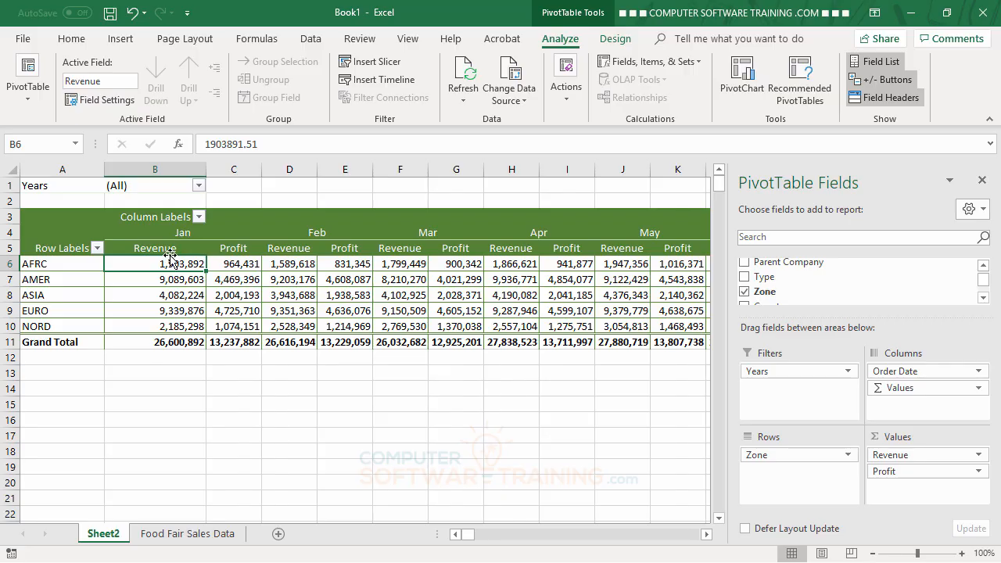
mouse_move(176, 266)
left_click(199, 186)
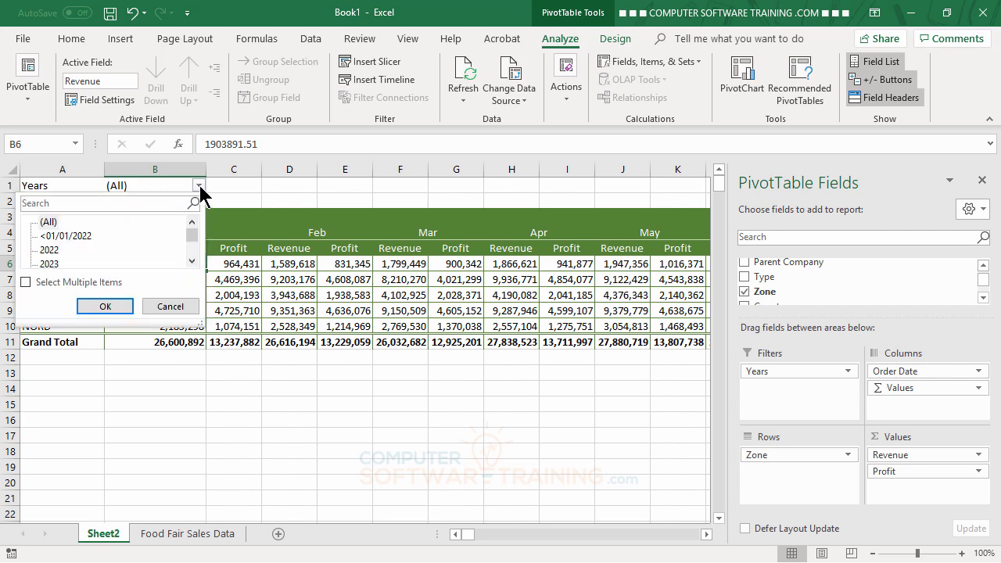
left_click(51, 251)
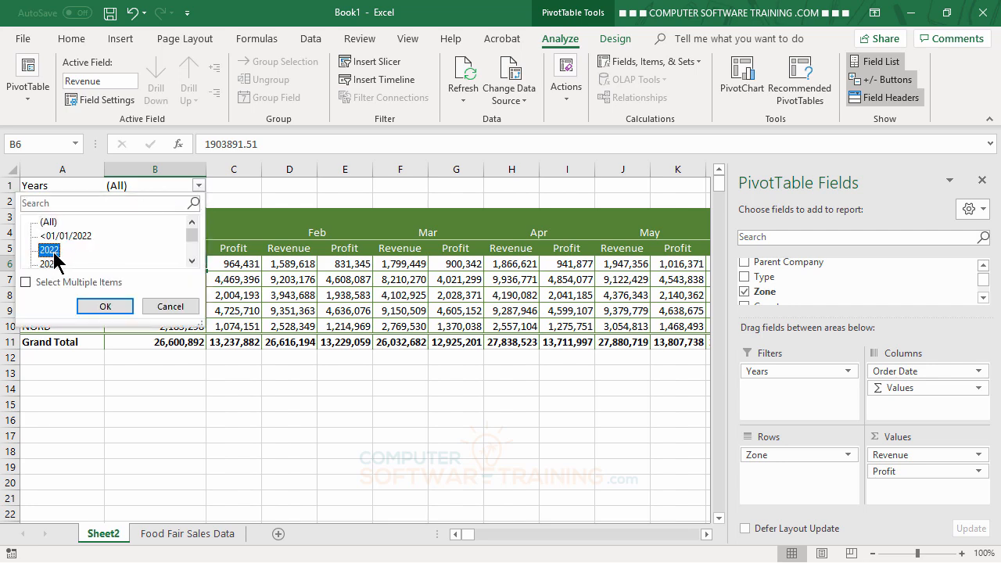
left_click(105, 306)
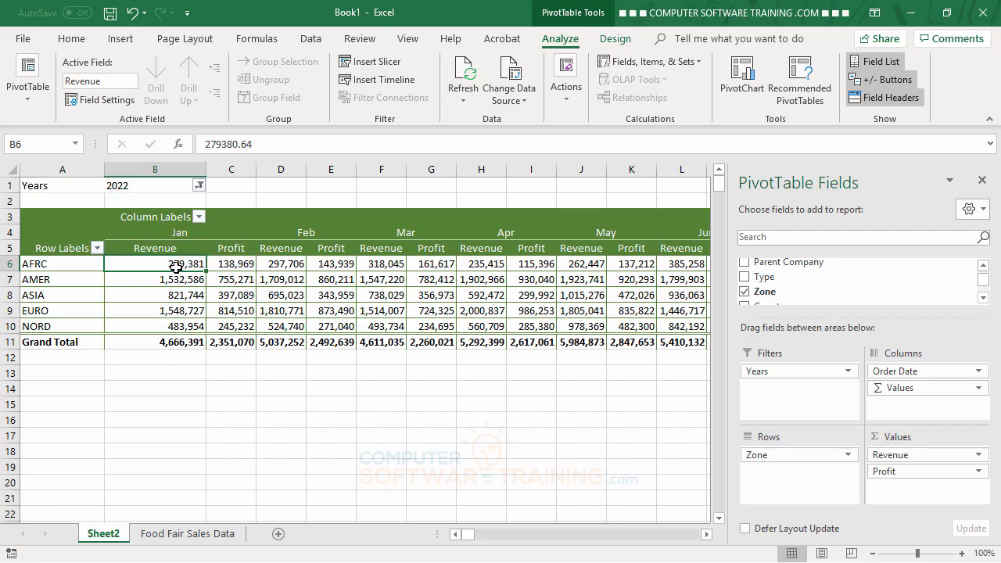
Regroup the Order Date column headings by Quarters and Years, leaving out Months.
mouse_move(177, 267)
left_click(306, 233)
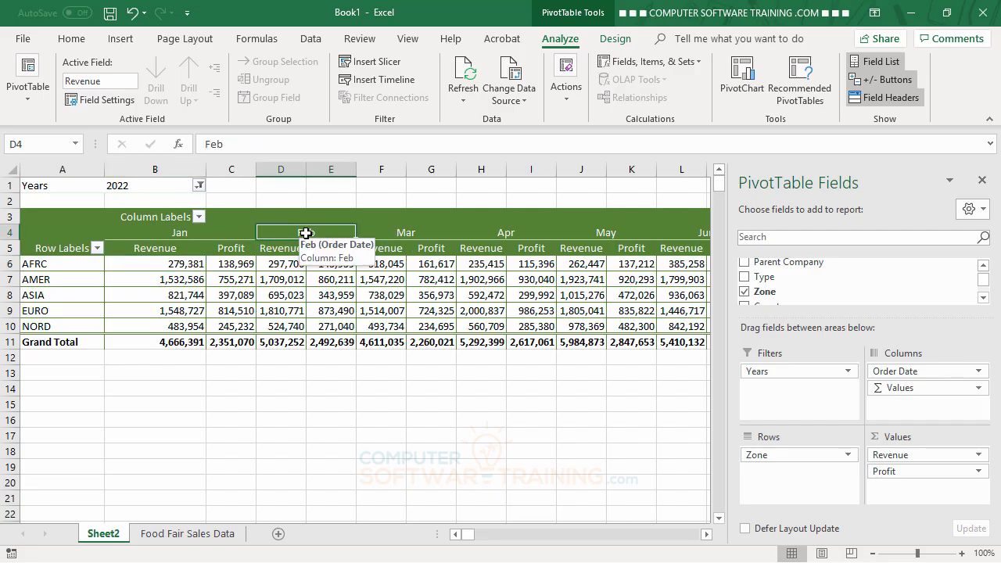
left_click(403, 233)
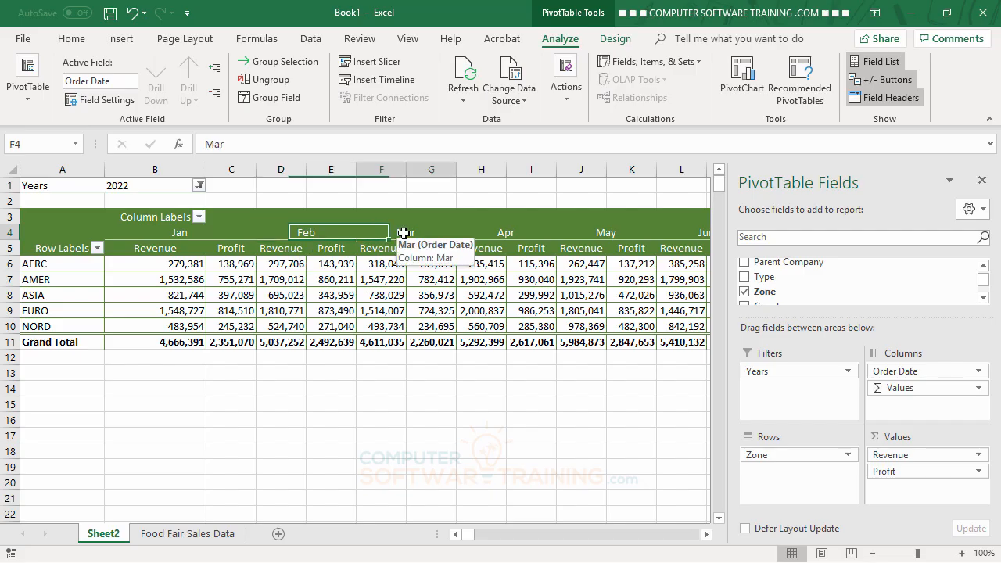
left_click(266, 99)
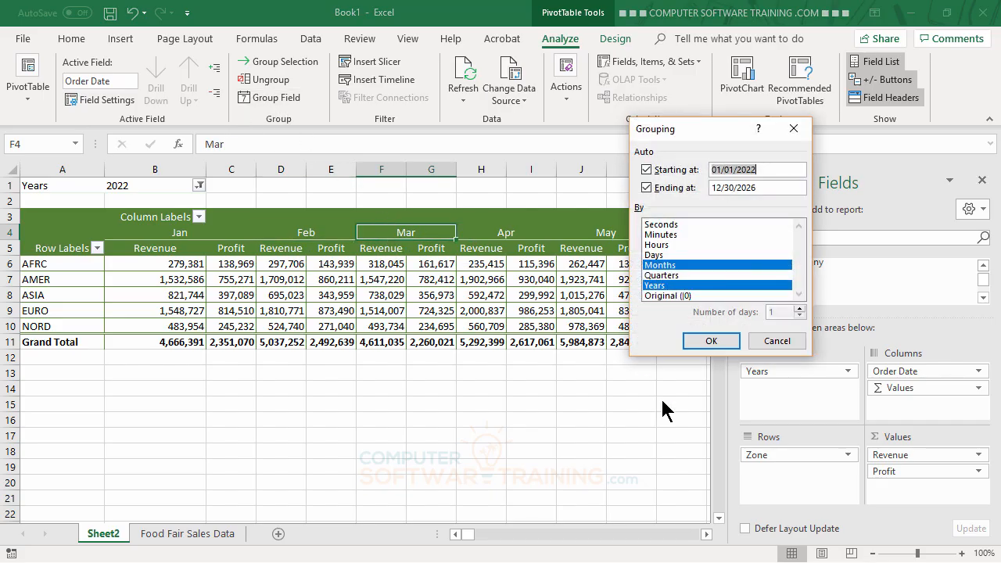
left_click(665, 266)
left_click(669, 277)
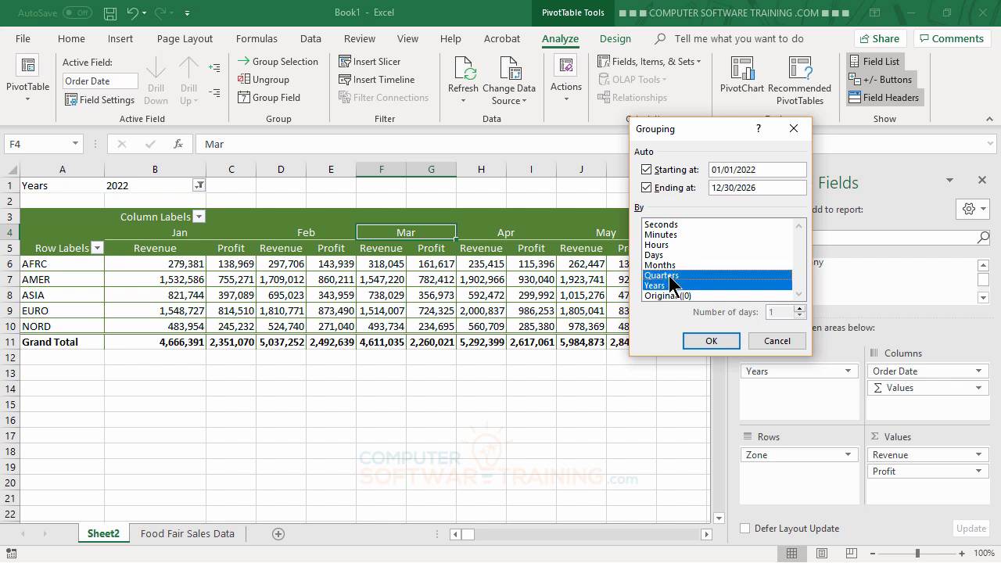
left_click(711, 340)
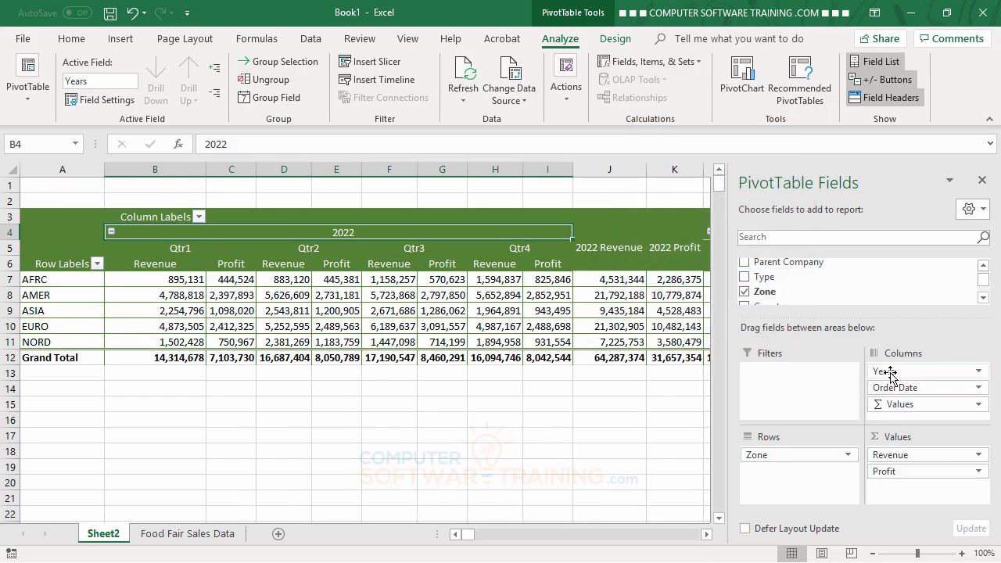
Make Years a report filter again and limit the quarterly PivotTable to 2022.
left_click_drag(895, 373, 792, 379)
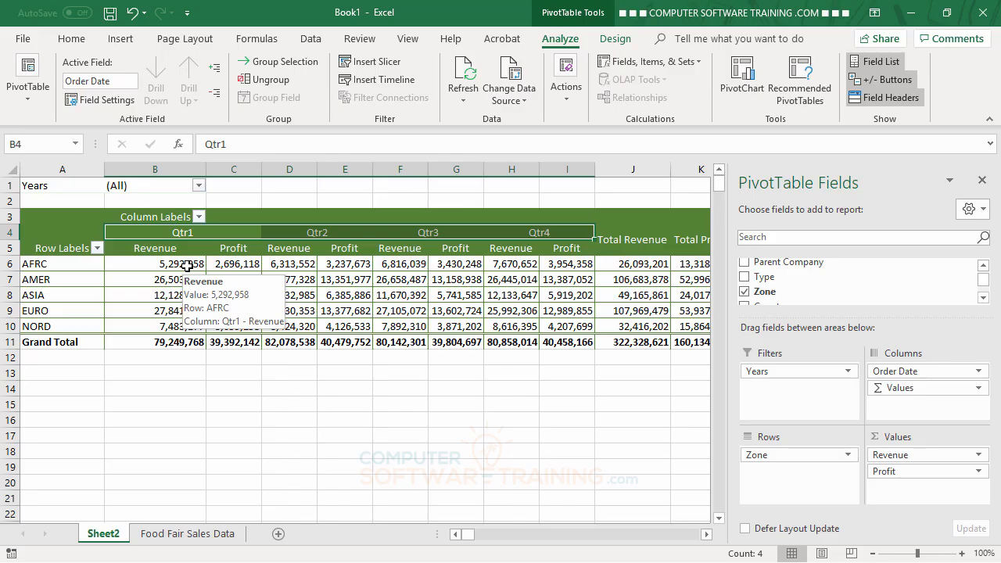
left_click(199, 185)
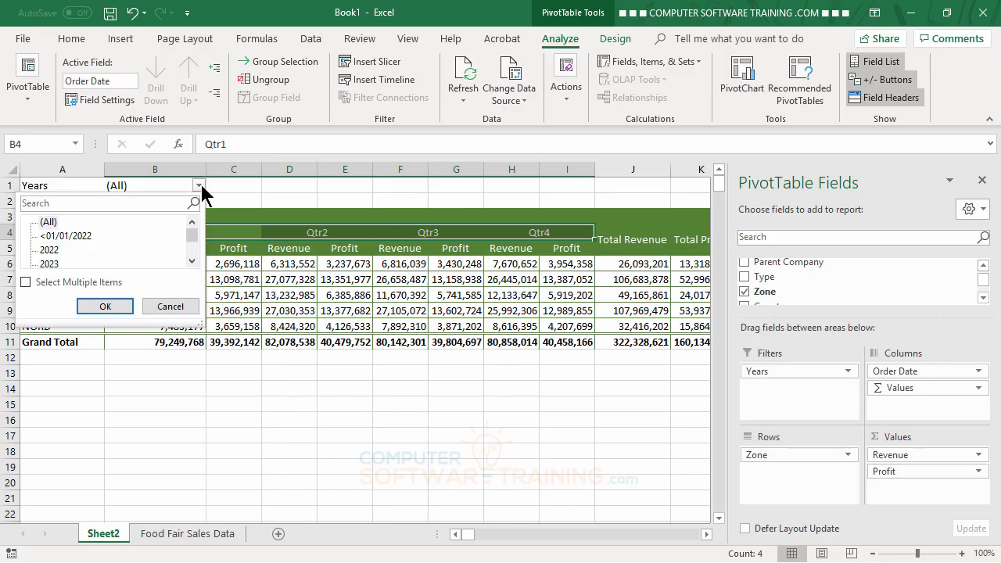
left_click(52, 251)
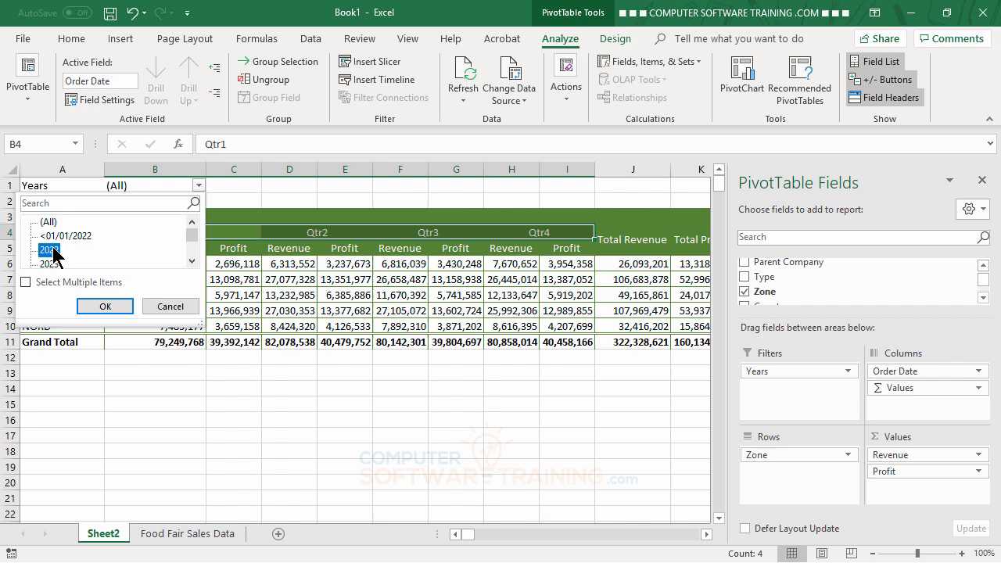
left_click(106, 307)
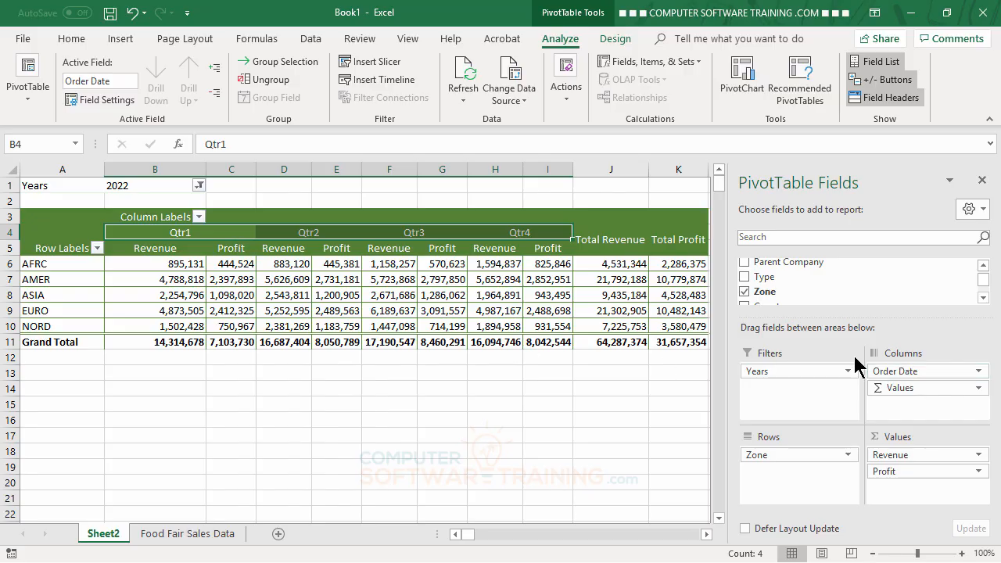
Move Order Date from the columns to the report filters beneath Years and filter it to Qtr1.
left_click_drag(906, 377, 767, 389)
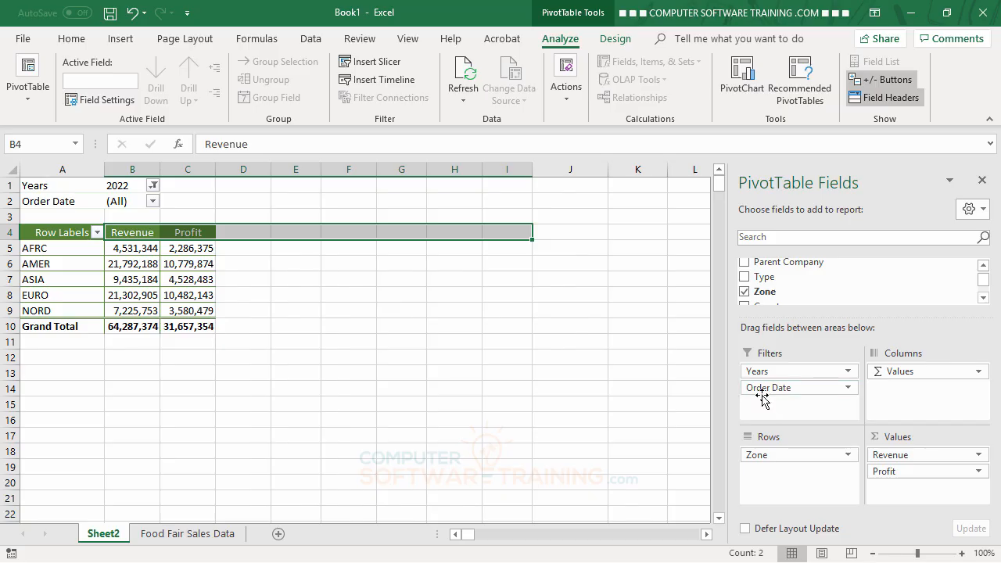
left_click(296, 346)
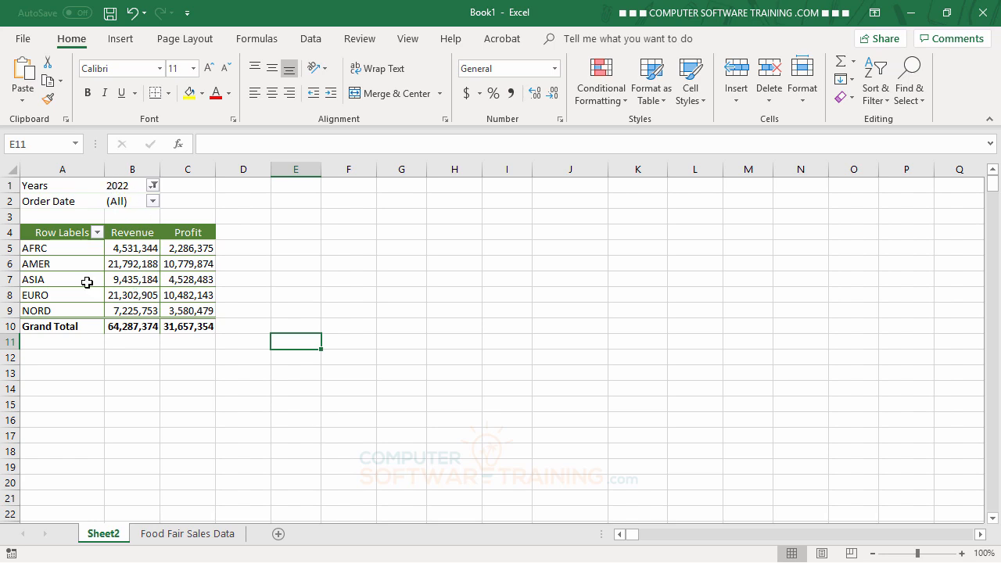
left_click(154, 201)
left_click(37, 267)
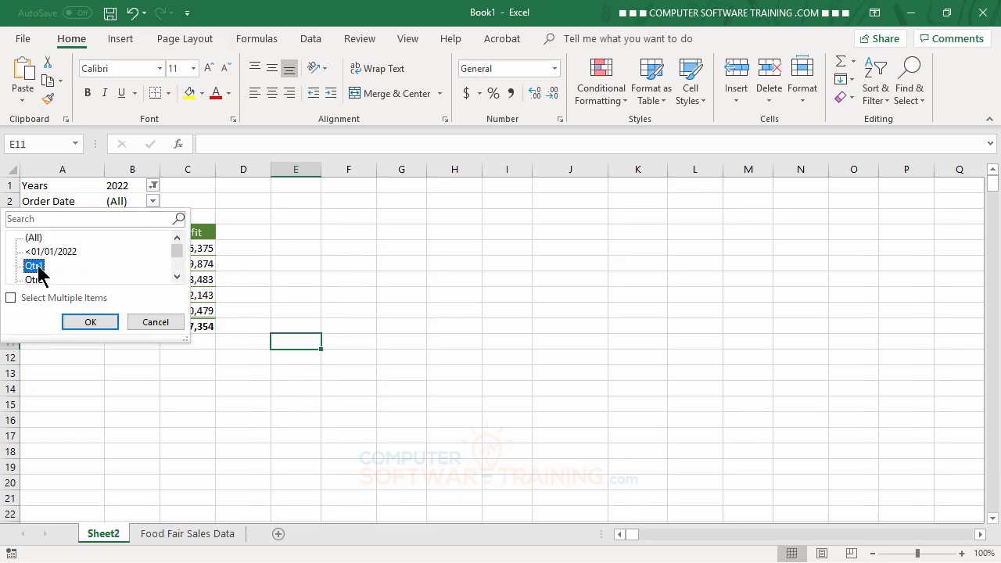
left_click(107, 324)
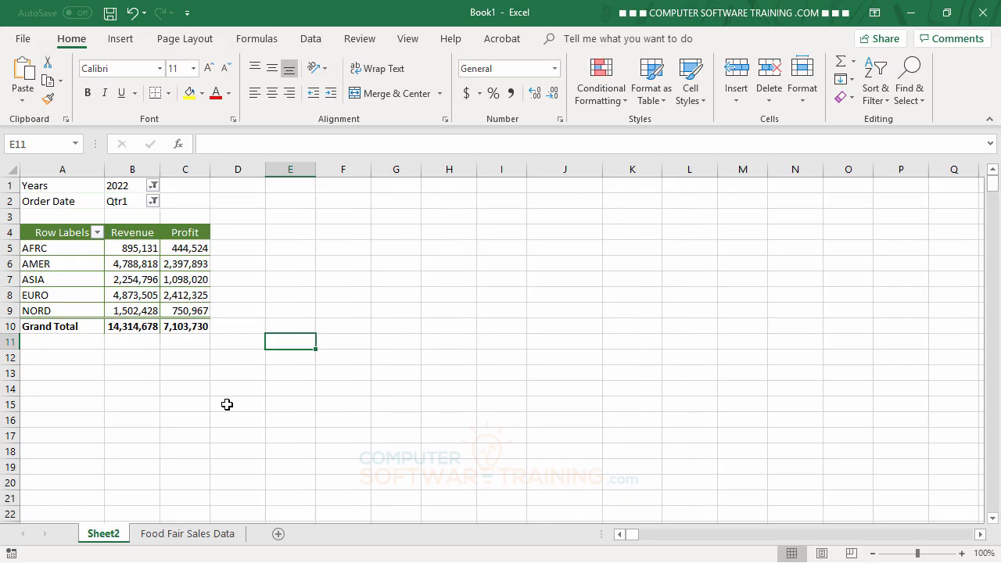
Replace Zone with Category in the PivotTable's row fields and nest Product Name beneath Category.
left_click(47, 265)
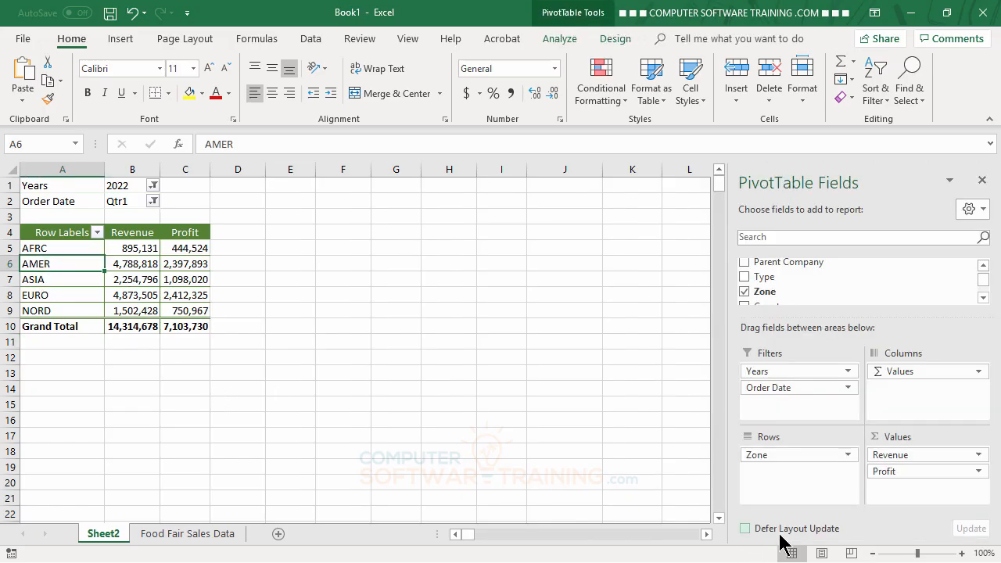
left_click_drag(763, 457, 593, 458)
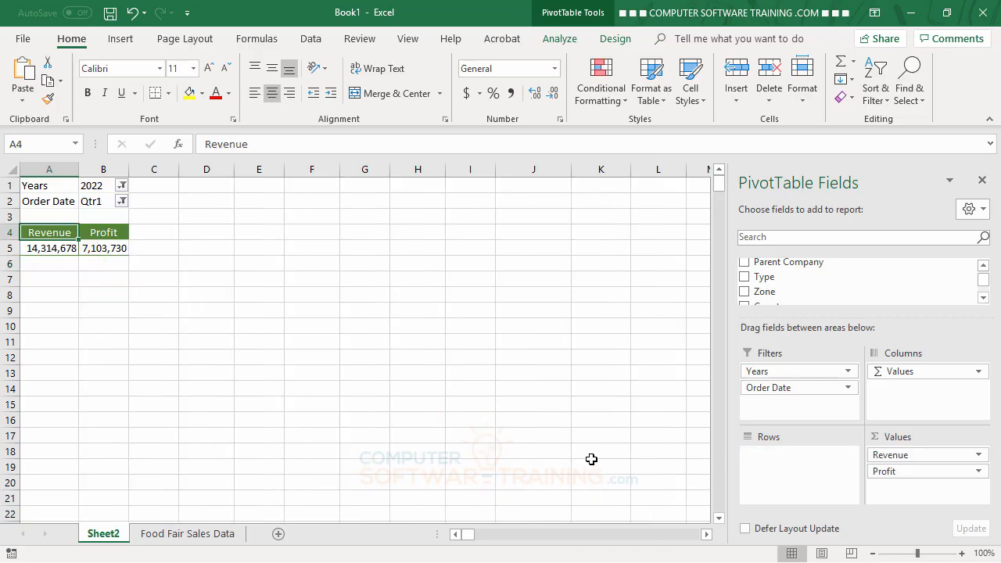
left_click(984, 298)
left_click(984, 299)
left_click(984, 298)
left_click(984, 298)
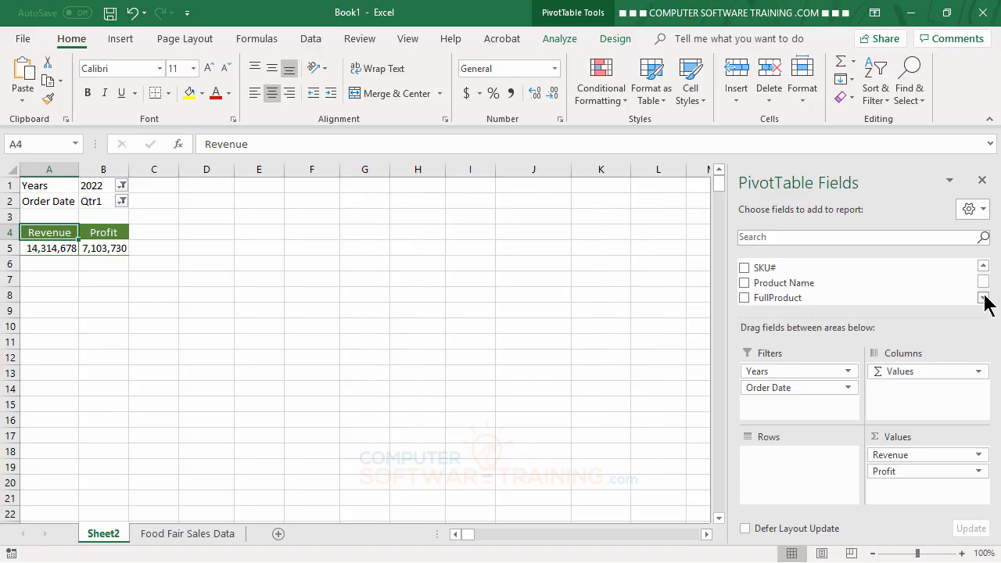
left_click(985, 298)
left_click(984, 298)
left_click(984, 298)
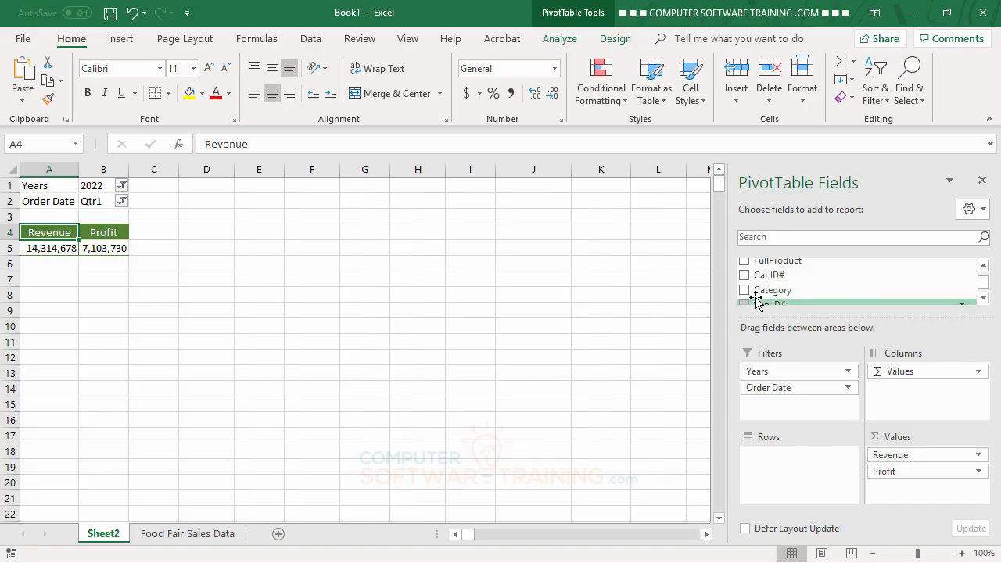
left_click_drag(778, 296, 791, 457)
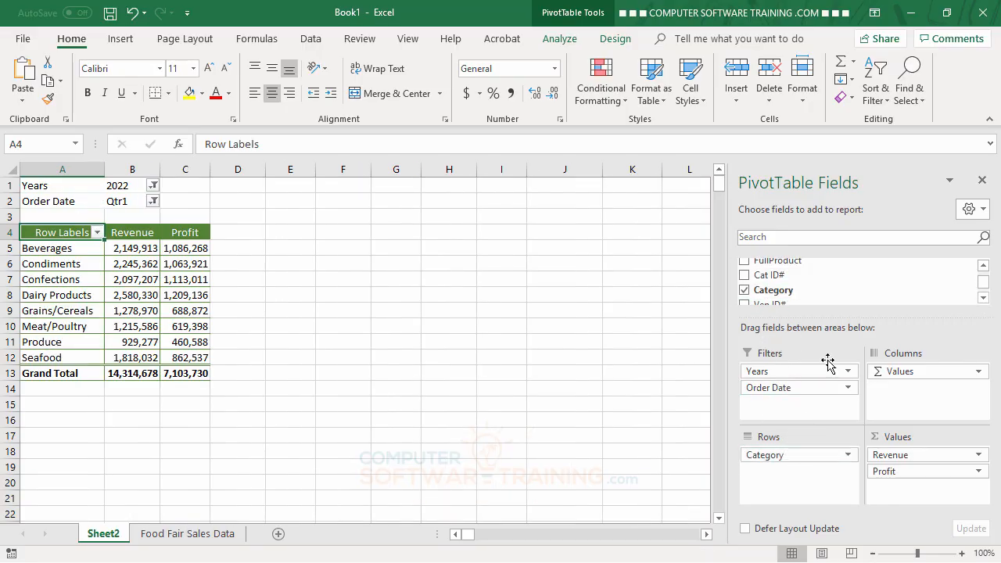
left_click(984, 266)
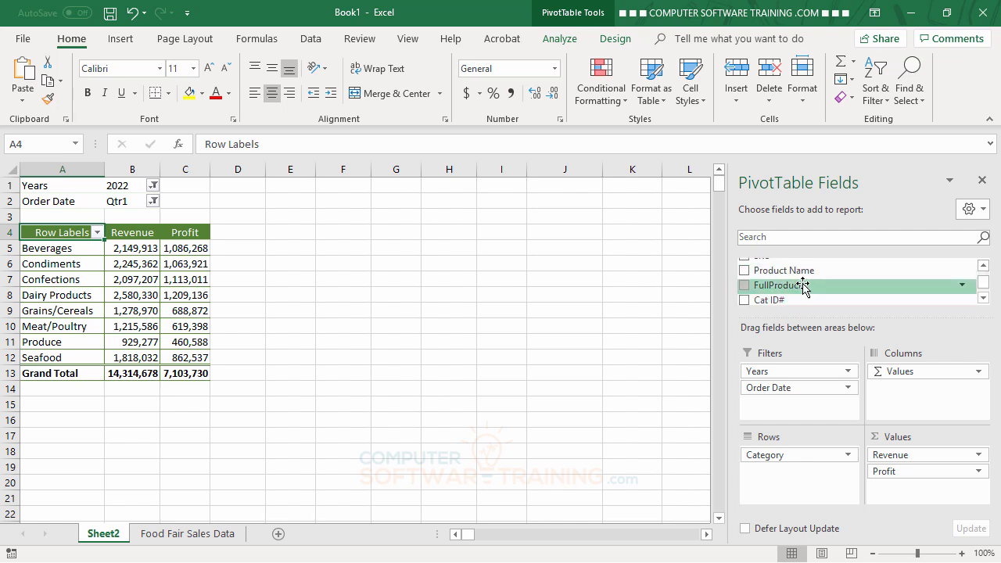
left_click_drag(787, 271, 808, 468)
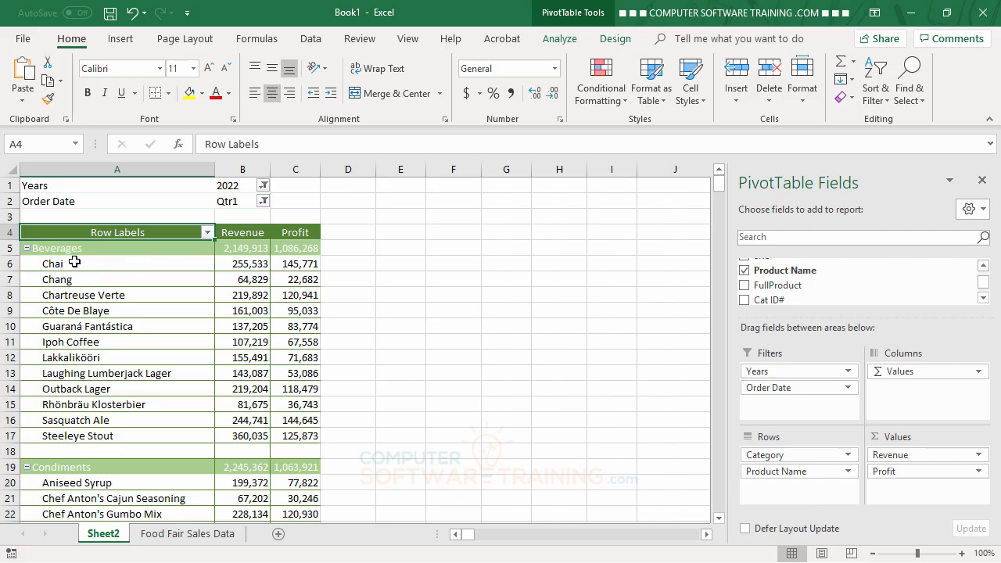
Set the Order Date report filter to (All) so every quarter is included.
left_click(263, 201)
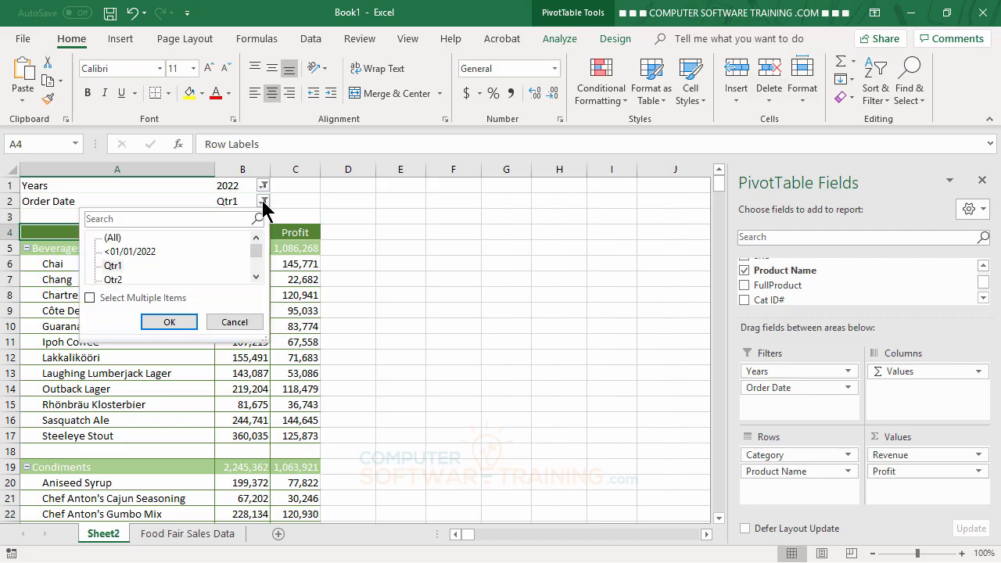
left_click(113, 238)
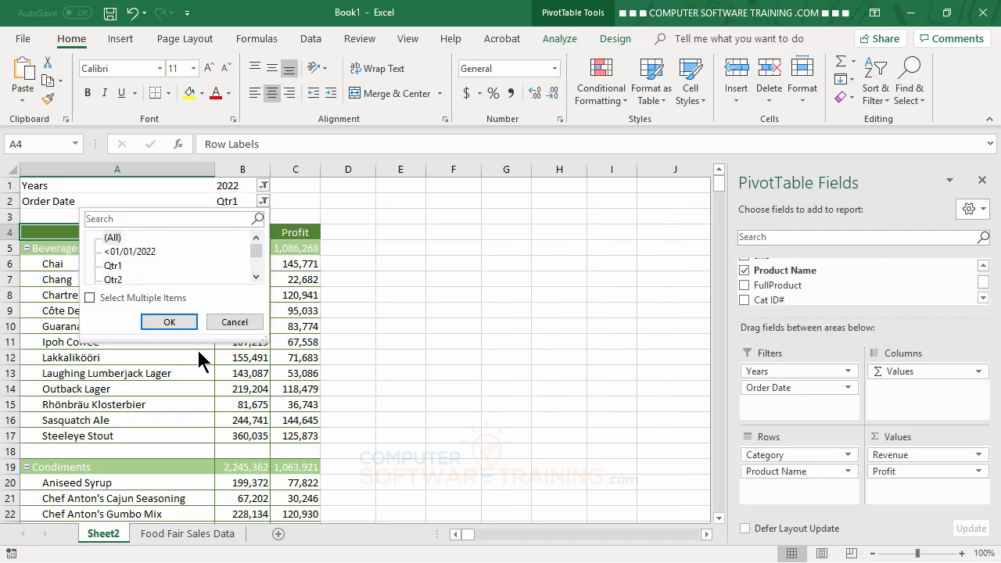
left_click(174, 327)
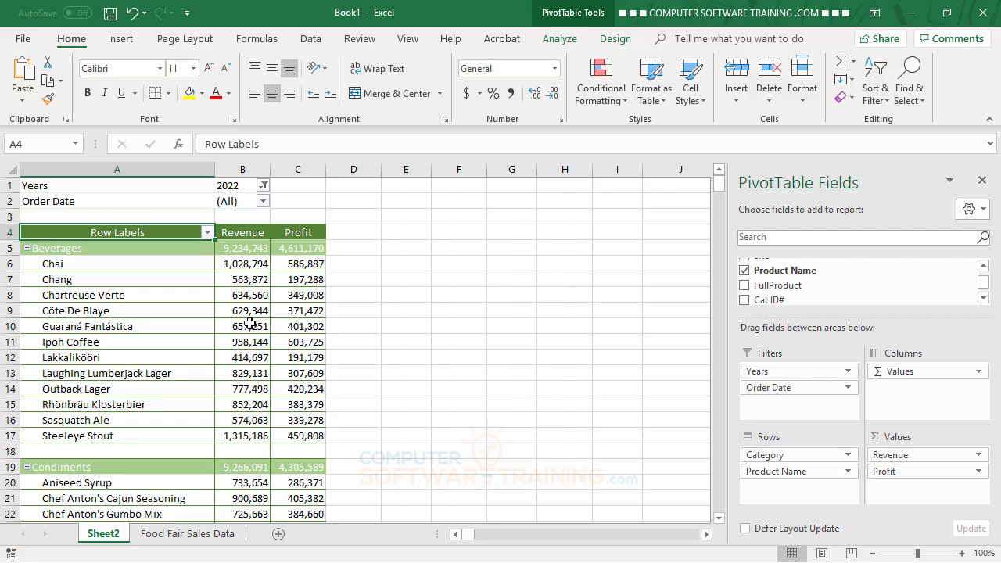
mouse_move(251, 316)
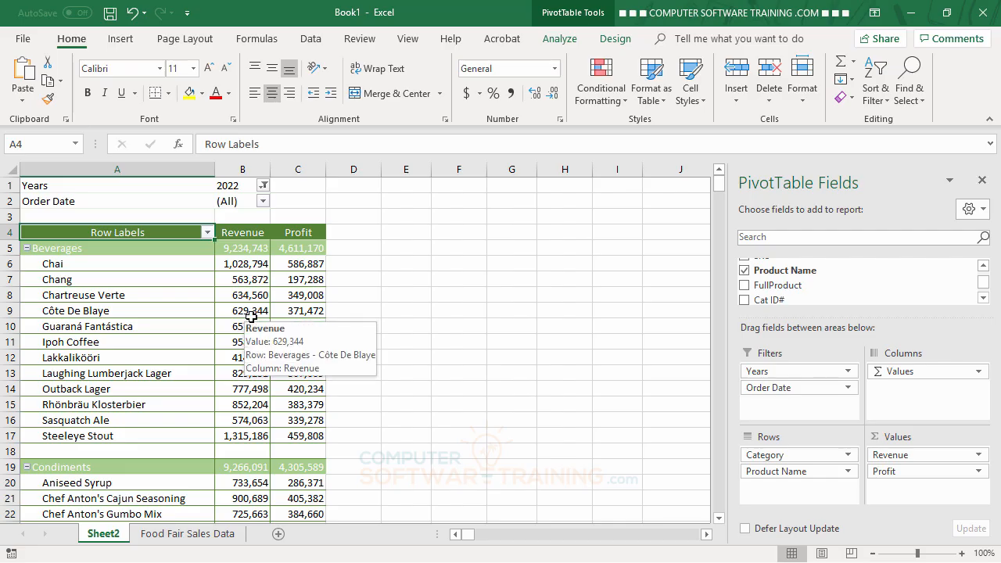